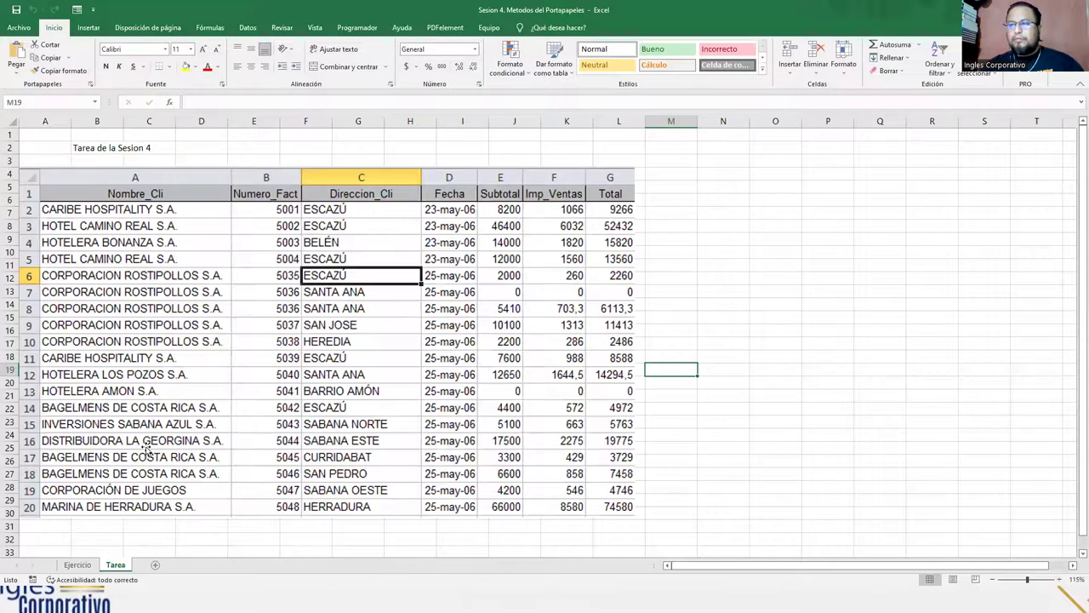
# Step: On the Ejercicio sheet, delete the pasted copy of the values lying over column C
pyautogui.click(78, 565)
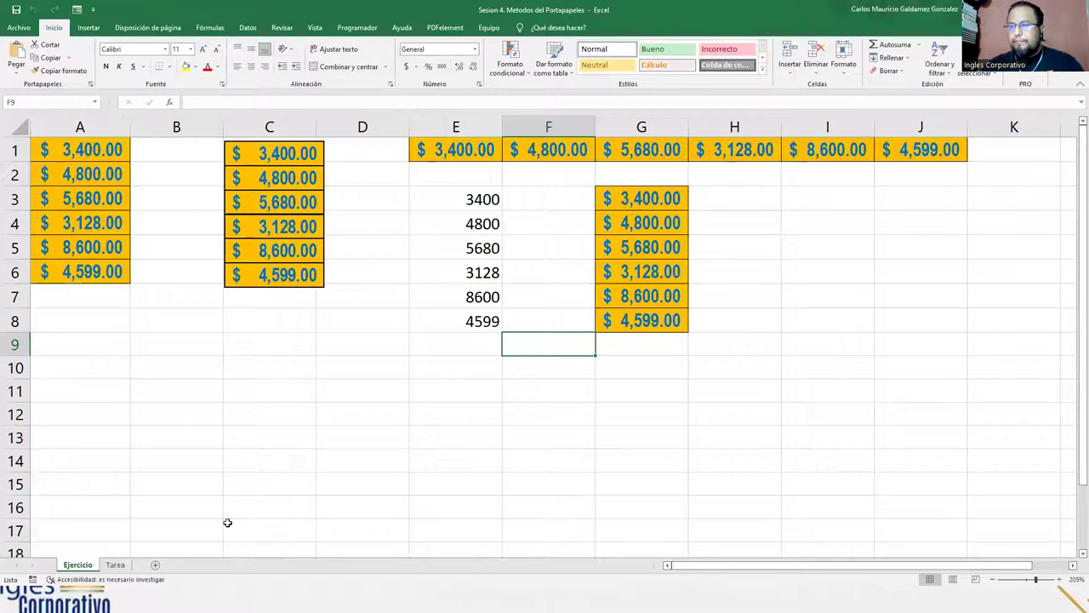
pyautogui.click(136, 375)
pyautogui.moveTo(239, 172); pyautogui.dragTo(541, 315)
pyautogui.press('Delete')
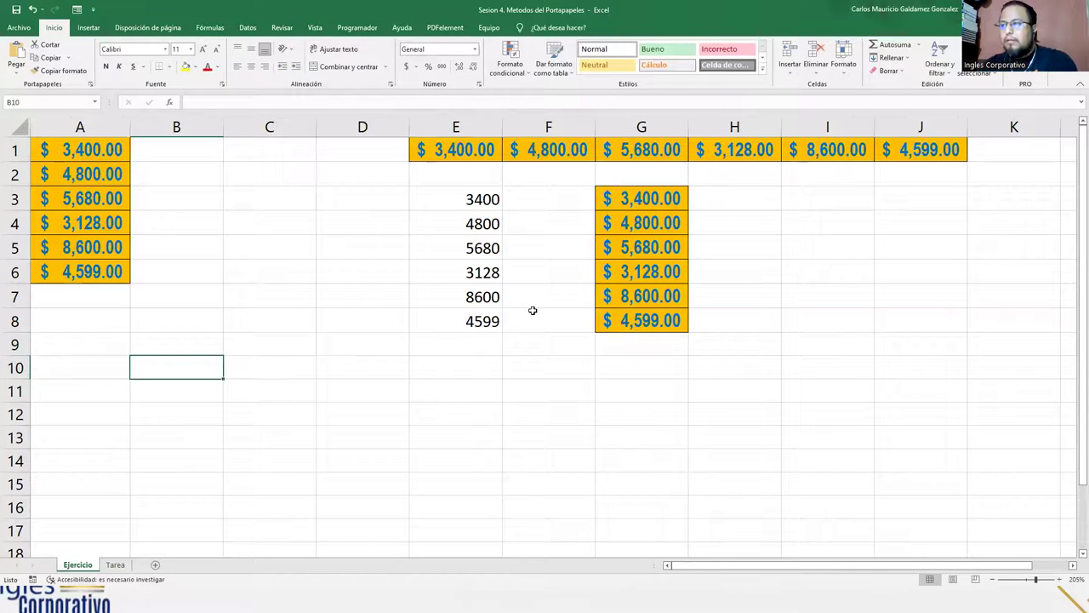
# Step: Delete columns D through K with all their pasted values
pyautogui.moveTo(362, 126); pyautogui.dragTo(1024, 168)
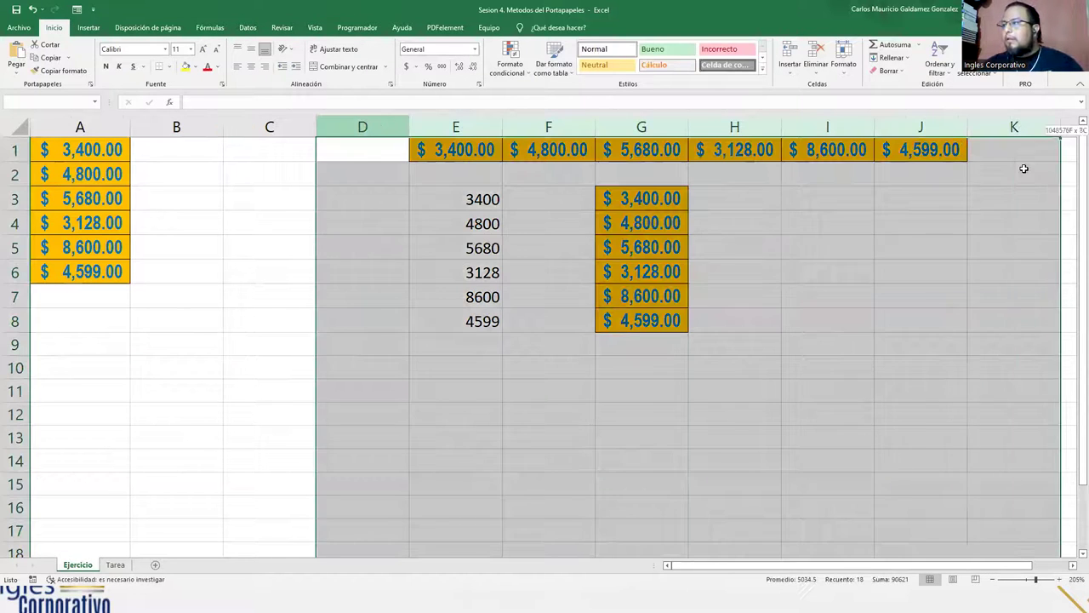
pyautogui.rightClick(950, 135)
pyautogui.click(994, 243)
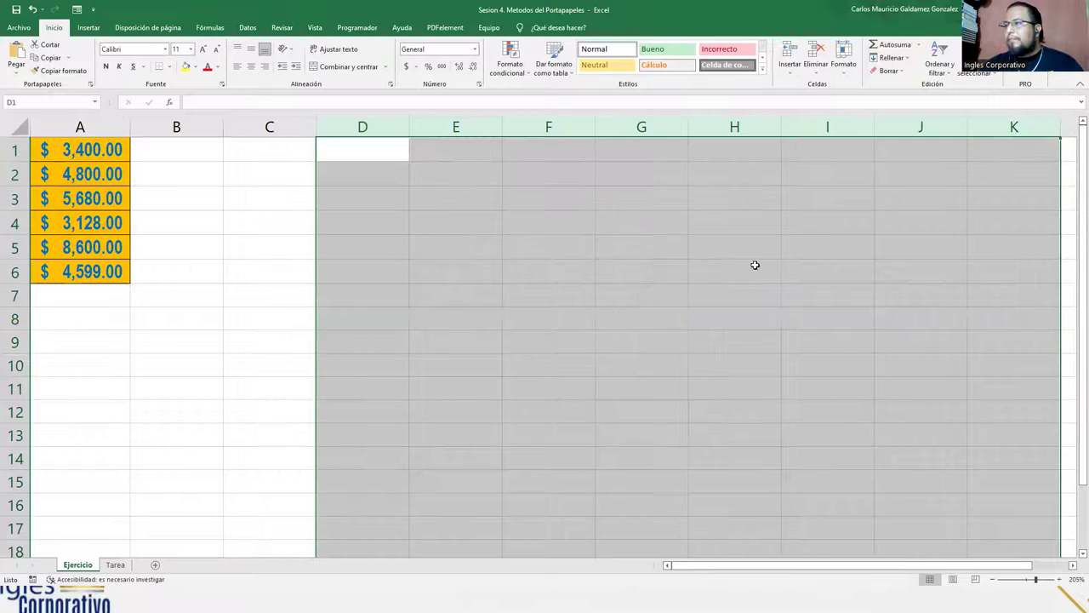
pyautogui.click(535, 337)
pyautogui.click(252, 209)
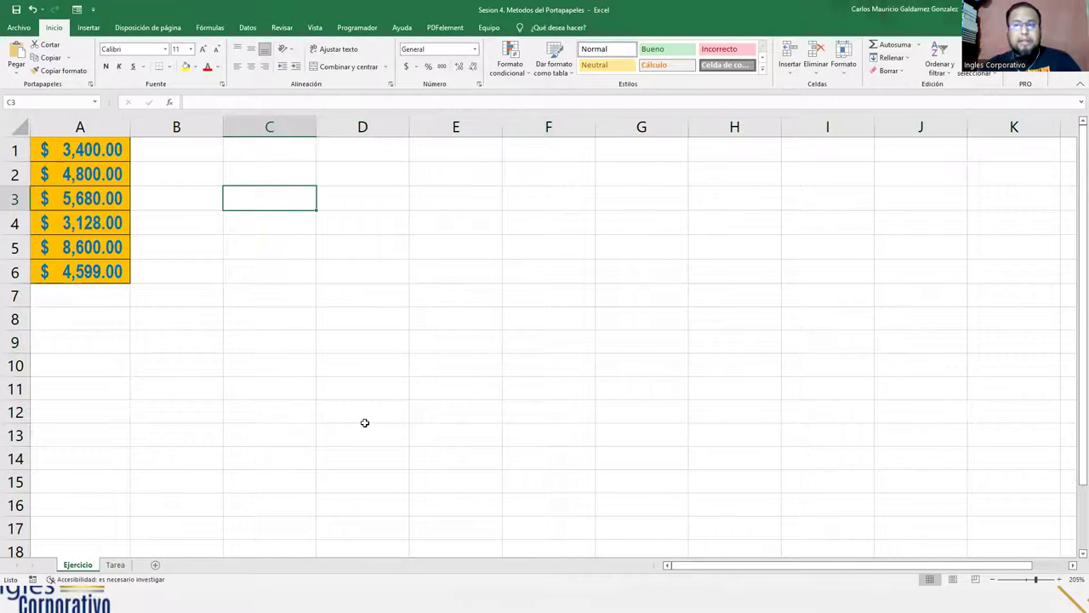
# Step: Cut the formatted values from A1:A6 and paste them starting at cell C27, leaving the top of the sheet empty
pyautogui.moveTo(69, 151); pyautogui.dragTo(93, 270)
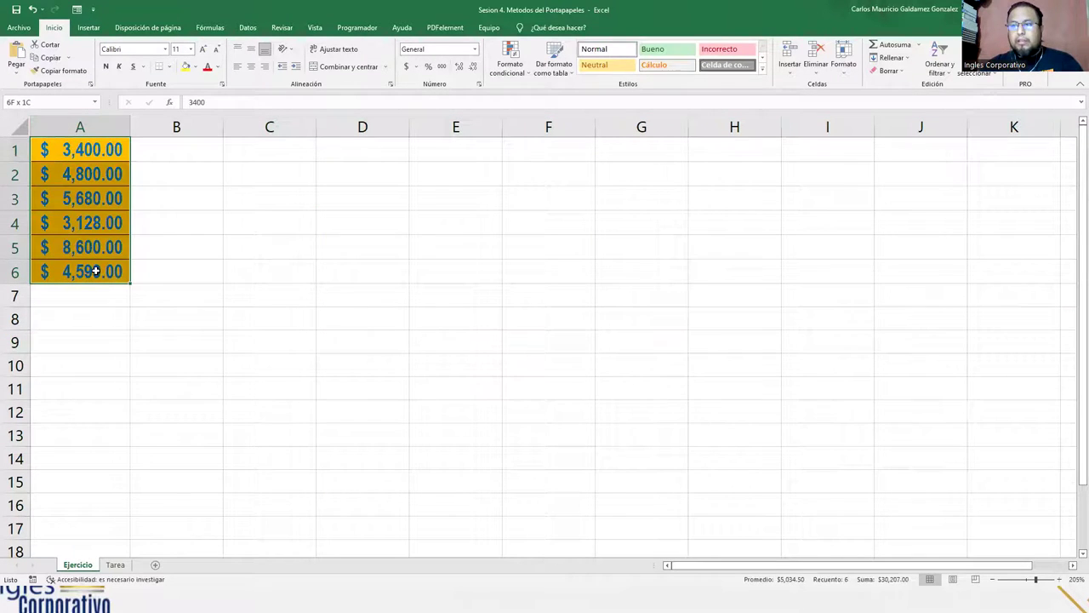
pyautogui.hotkey('ctrl', 'c')
pyautogui.scroll(-4, 425, 508)
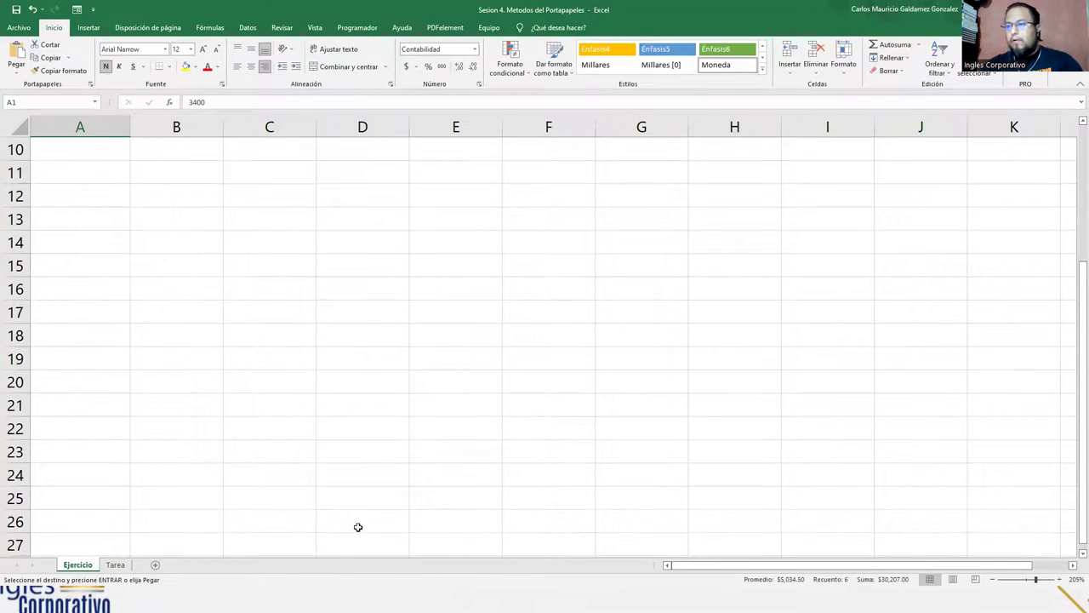
pyautogui.click(231, 473)
pyautogui.hotkey('ctrl', 'v')
pyautogui.scroll(4, 219, 440)
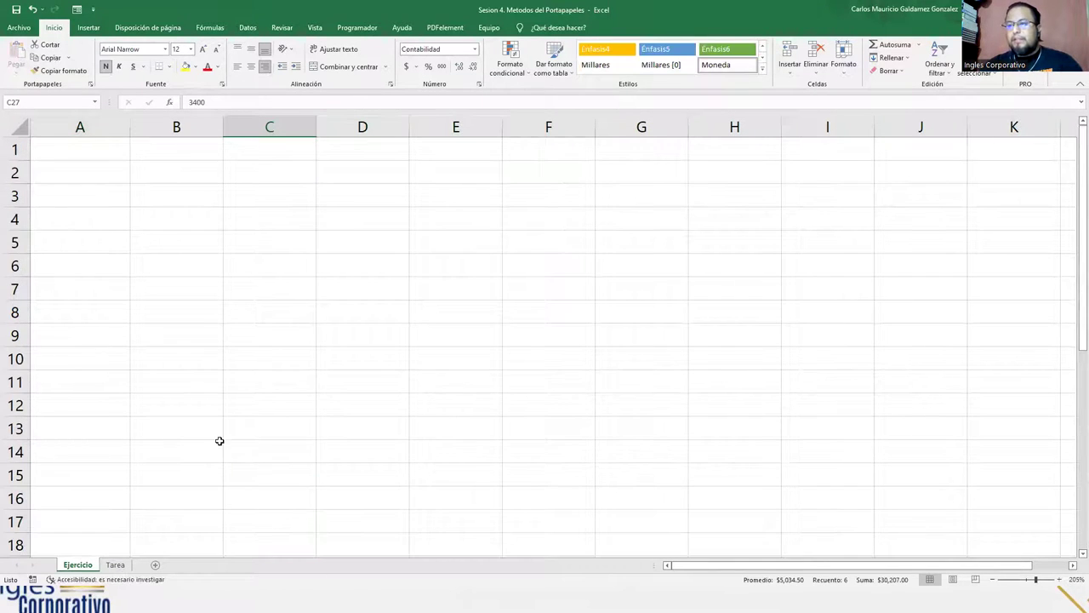
pyautogui.click(174, 271)
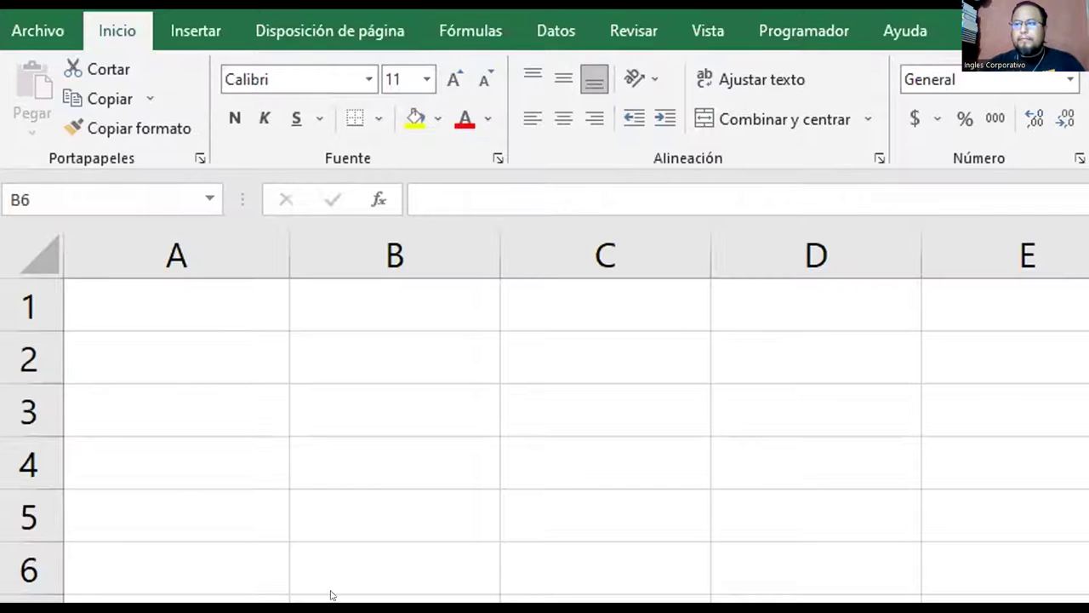
# Step: Open the Clipboard pane to examine its contents, and close it again
pyautogui.scroll(-3, 332, 596)
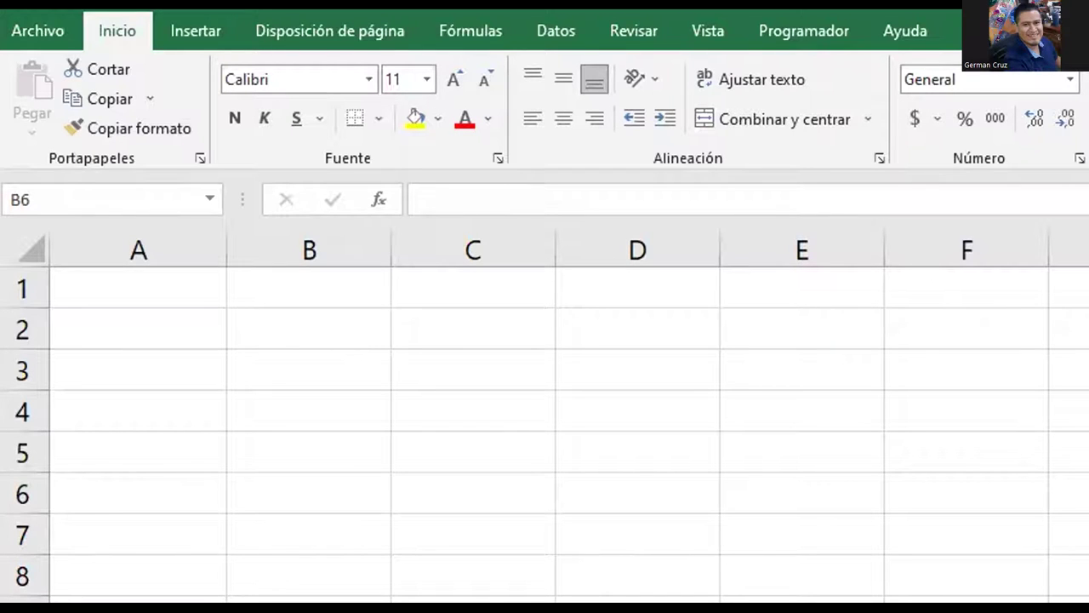
pyautogui.click(507, 310)
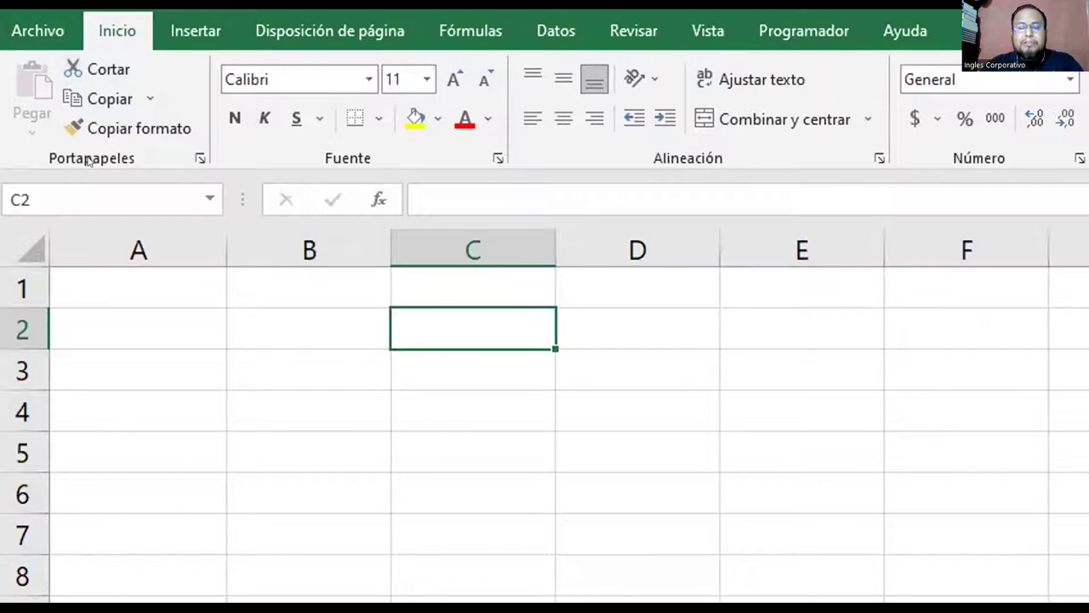
pyautogui.click(201, 158)
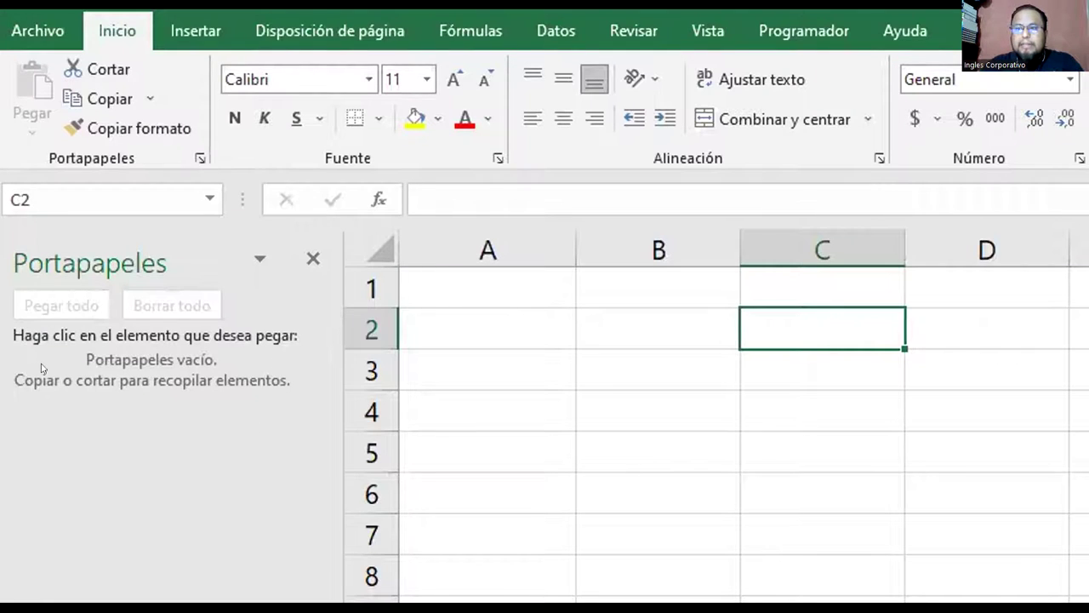
pyautogui.click(314, 261)
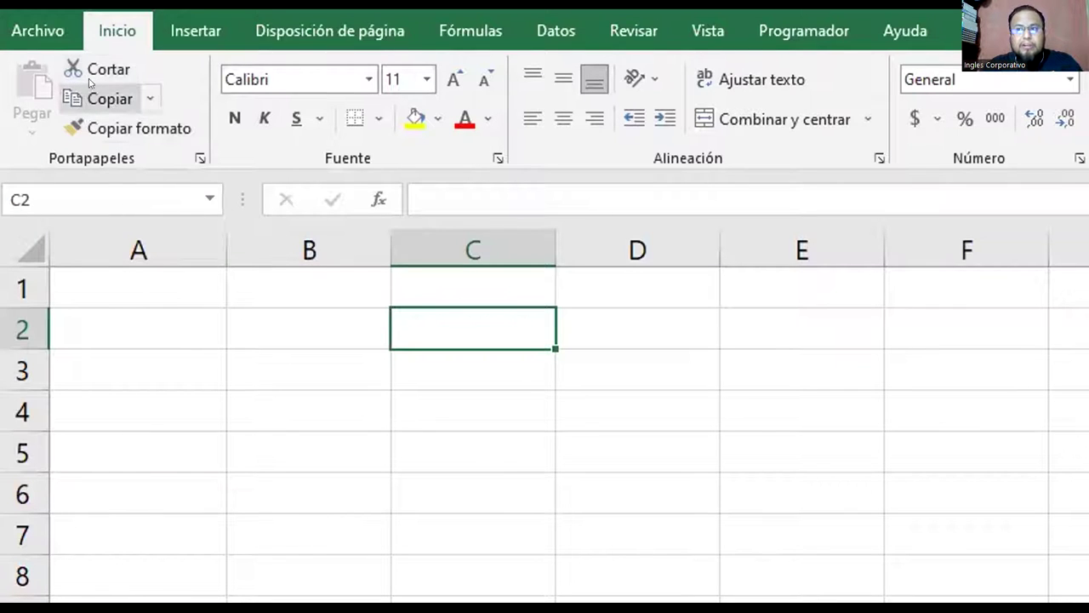
# Step: Enter the text "Curso de Excel" in cell A1 and keep that cell selected
pyautogui.click(88, 263)
pyautogui.write('Curso ')
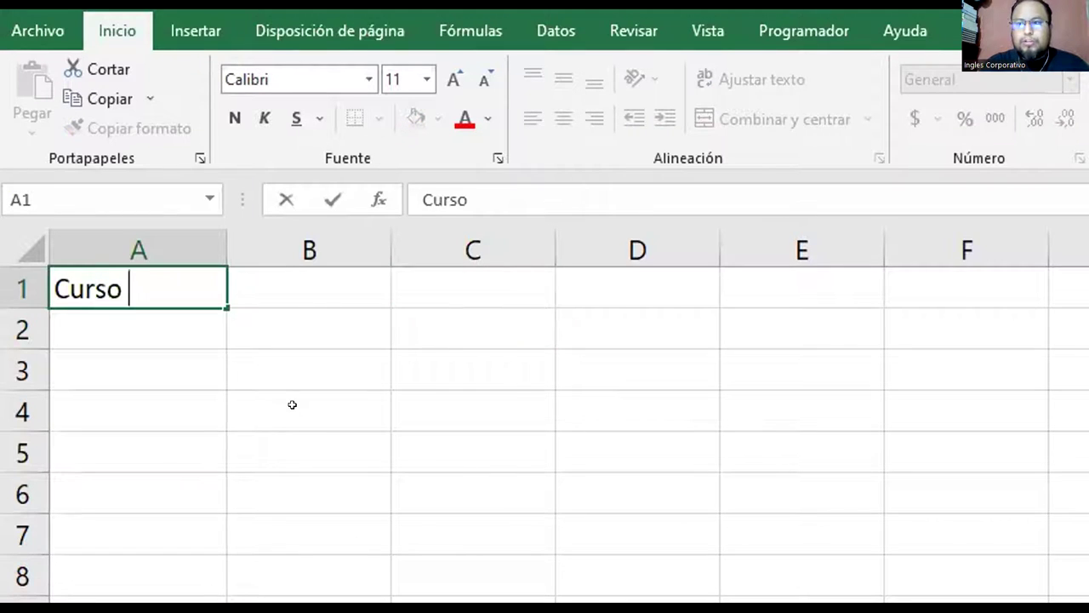
pyautogui.write('de Excel')
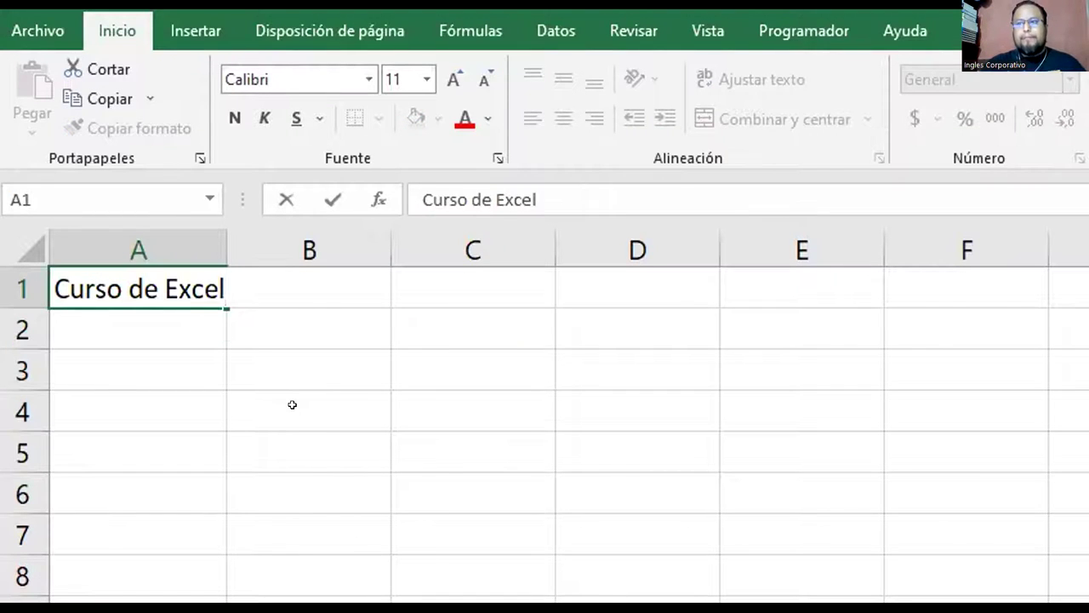
pyautogui.press('Return')
pyautogui.press('Up')
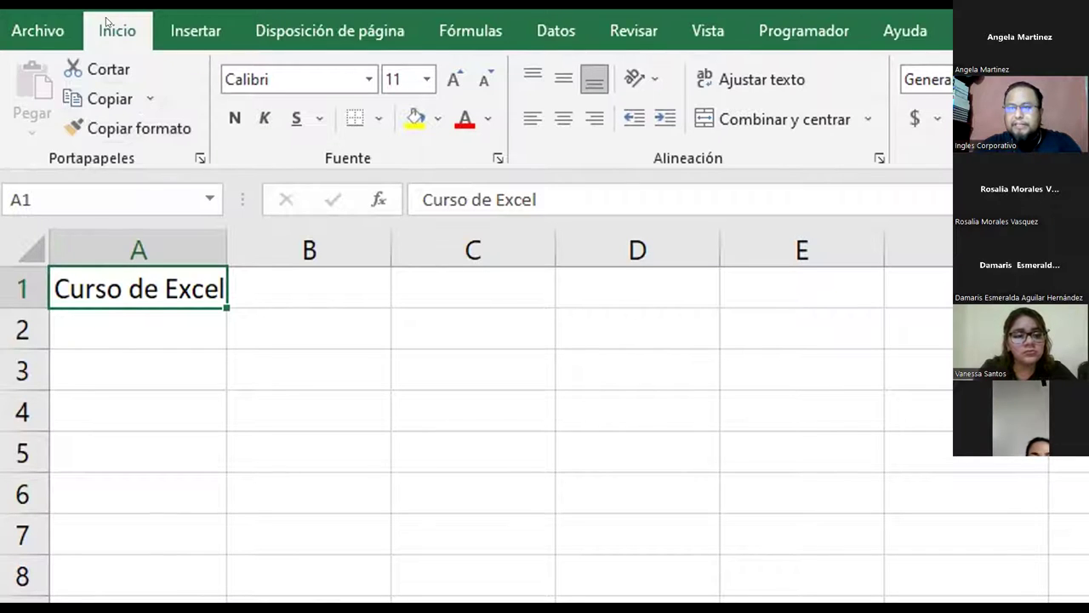
# Step: Copy cell A1 and paste it into cell A5
pyautogui.click(102, 99)
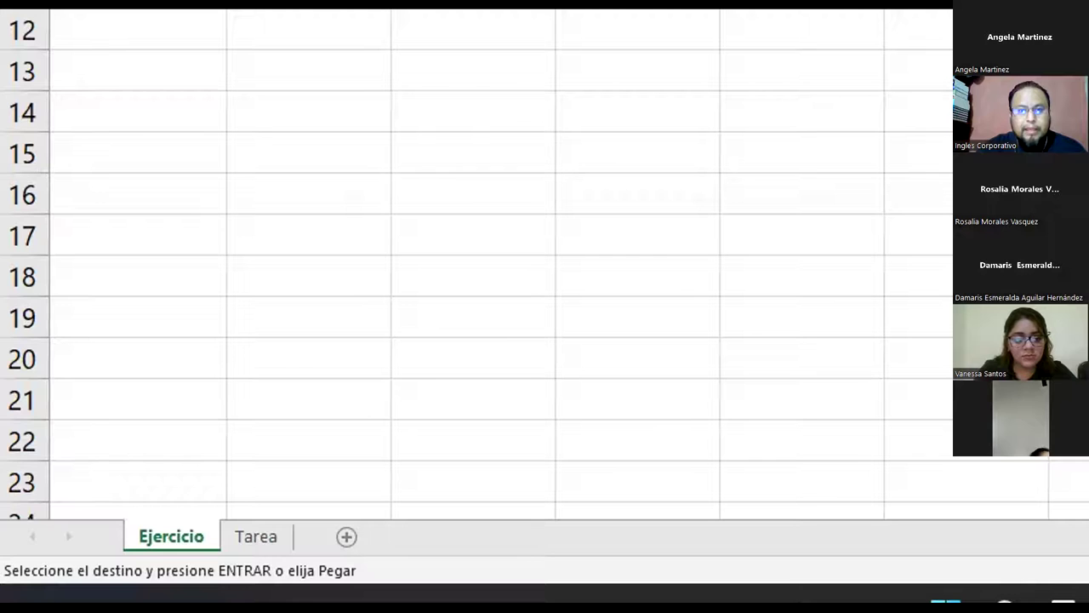
pyautogui.moveTo(603, 266)
pyautogui.mouseDown()
pyautogui.moveTo(297, 508)
pyautogui.moveTo(254, 536)
pyautogui.moveTo(218, 535)
pyautogui.mouseUp()
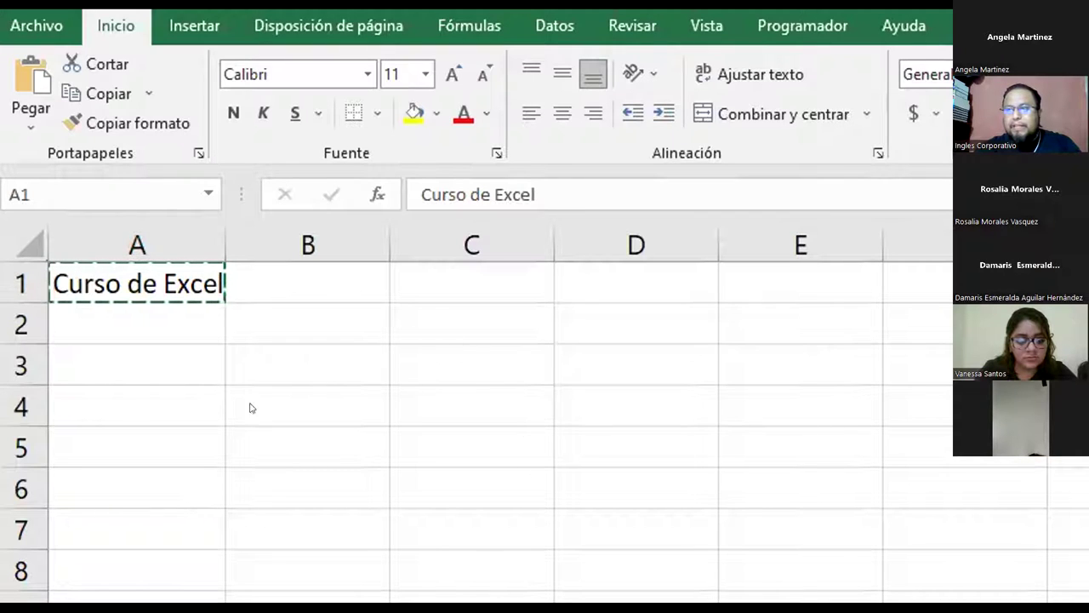
pyautogui.click(149, 428)
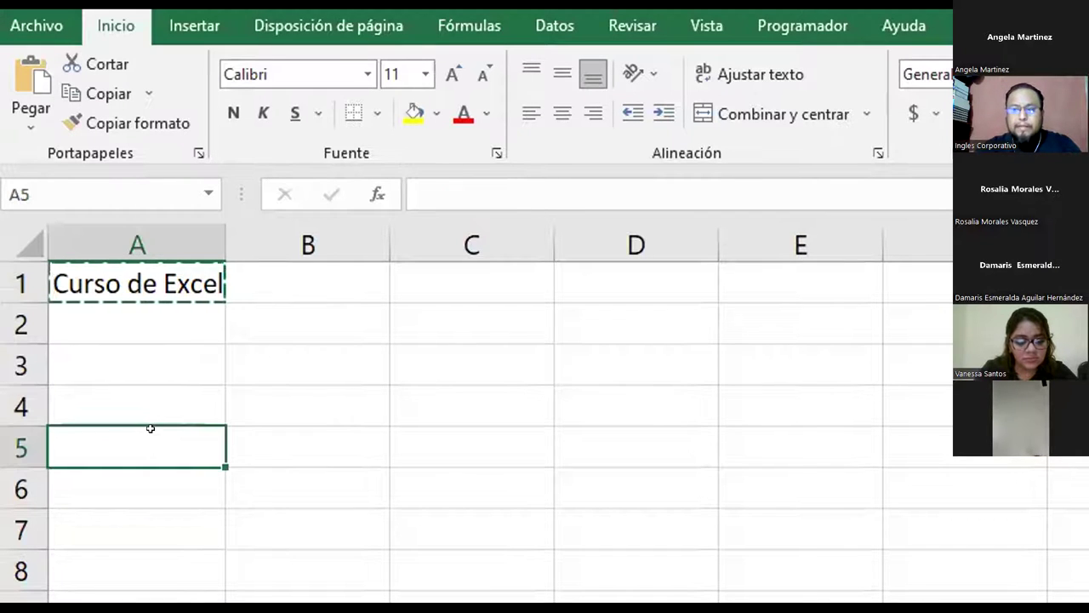
pyautogui.click(29, 79)
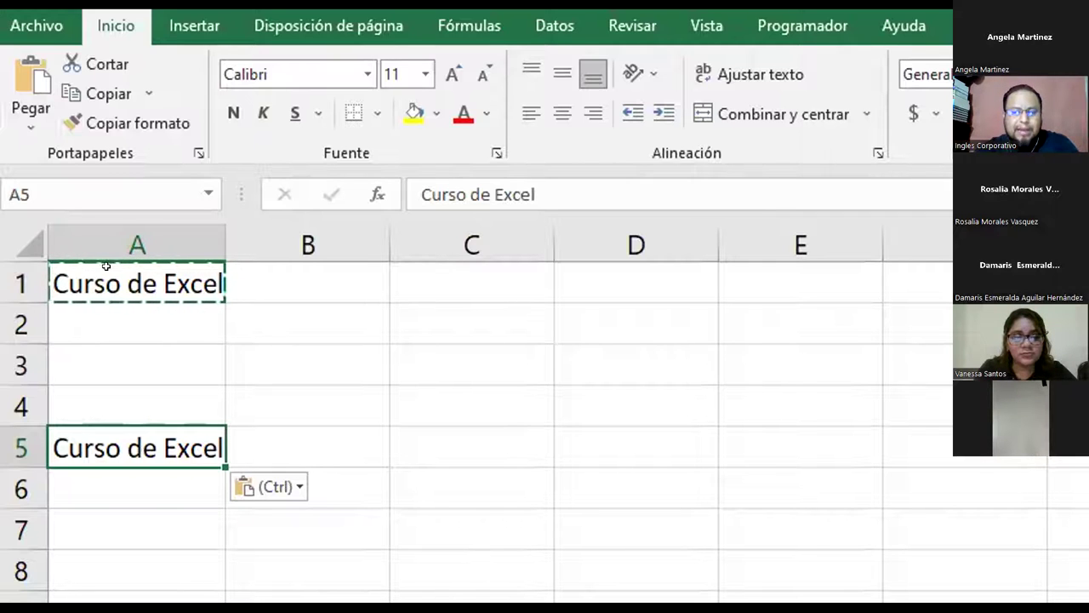
# Step: Paste the copied "Curso de Excel" text into cells B5, C5 and D5
pyautogui.click(295, 433)
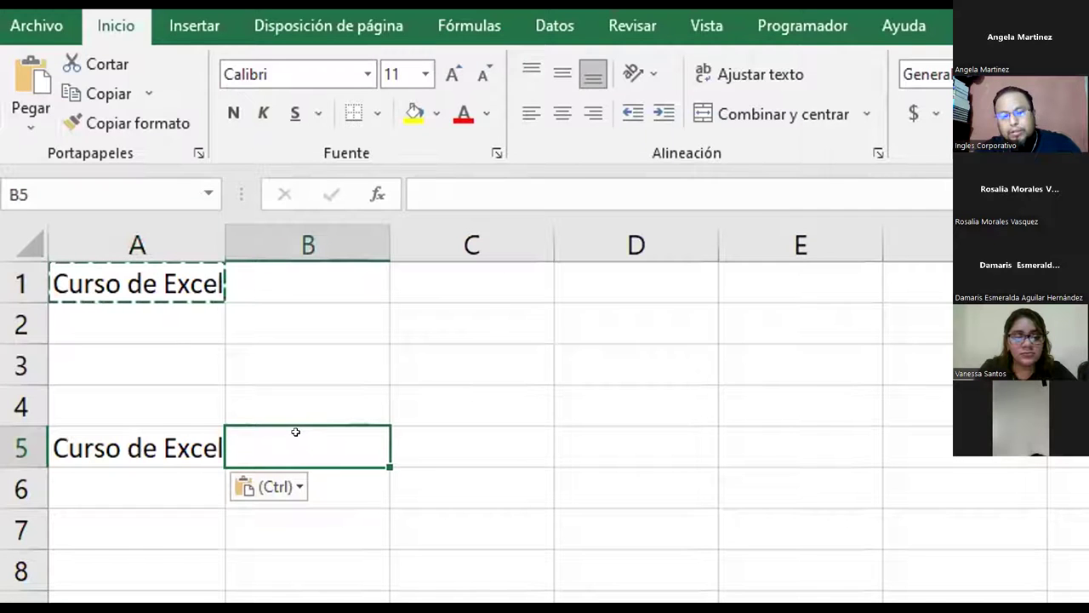
pyautogui.click(30, 80)
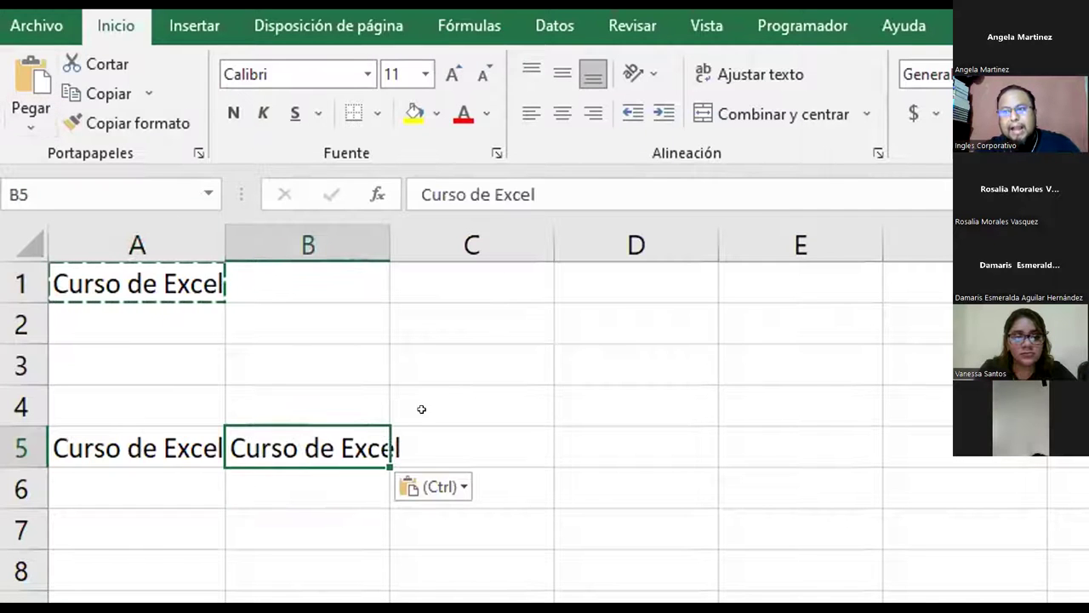
pyautogui.click(478, 447)
pyautogui.click(31, 81)
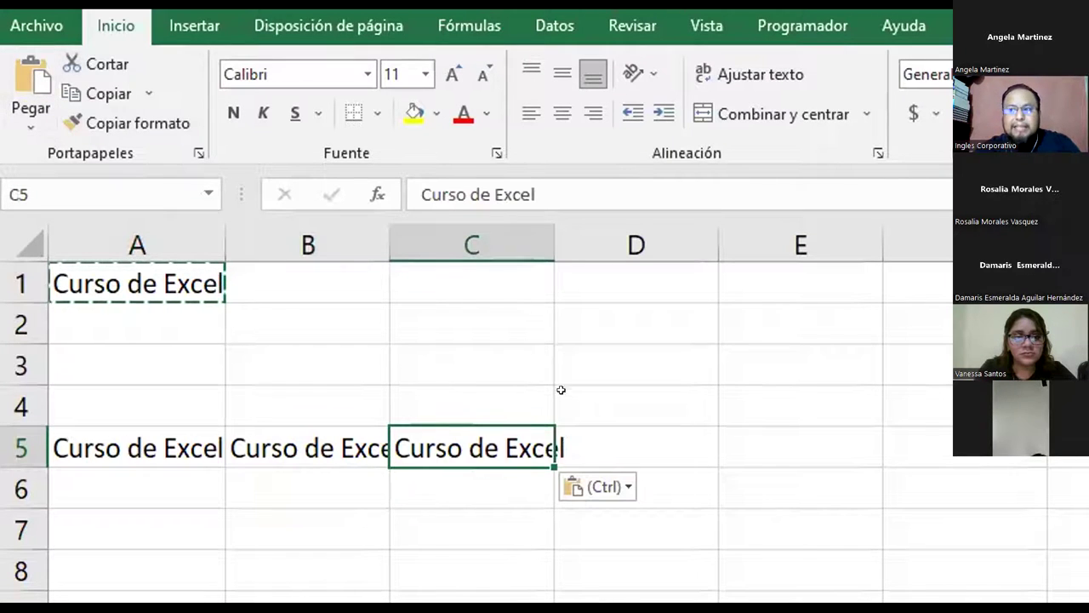
pyautogui.click(606, 450)
pyautogui.click(31, 81)
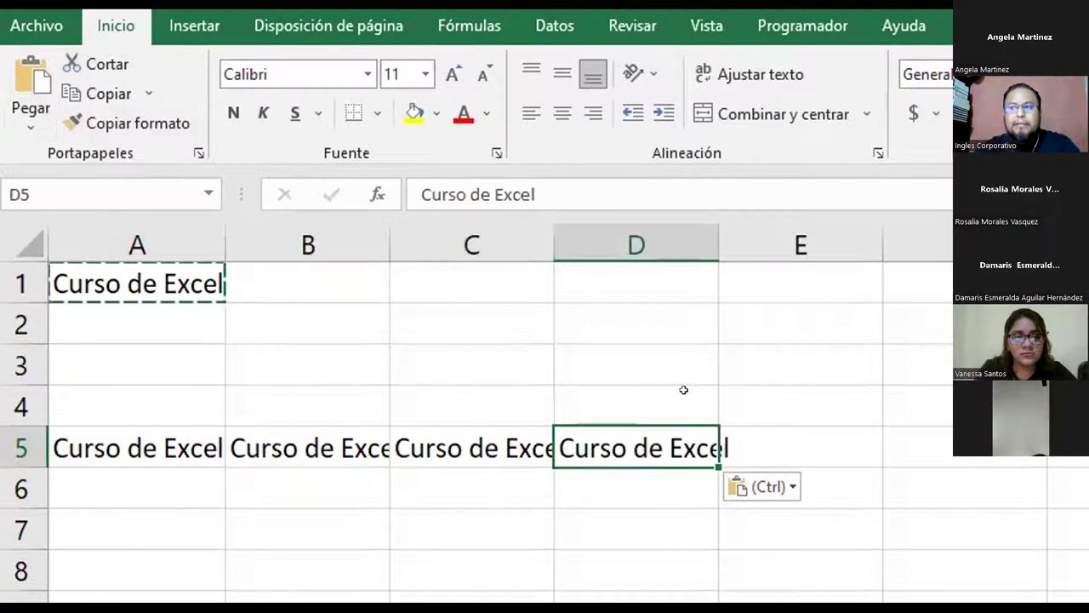
# Step: Widen columns A through D to fit the "Curso de Excel" text and end the copy mode
pyautogui.click(785, 429)
pyautogui.doubleClick(225, 245)
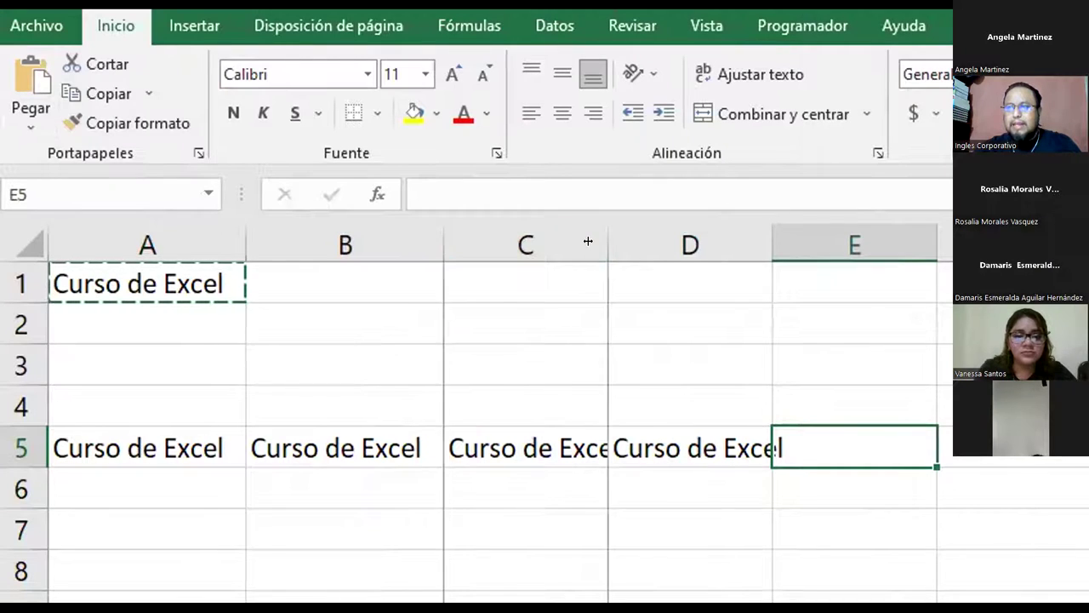
pyautogui.moveTo(608, 242); pyautogui.dragTo(640, 243)
pyautogui.moveTo(805, 243); pyautogui.dragTo(838, 242)
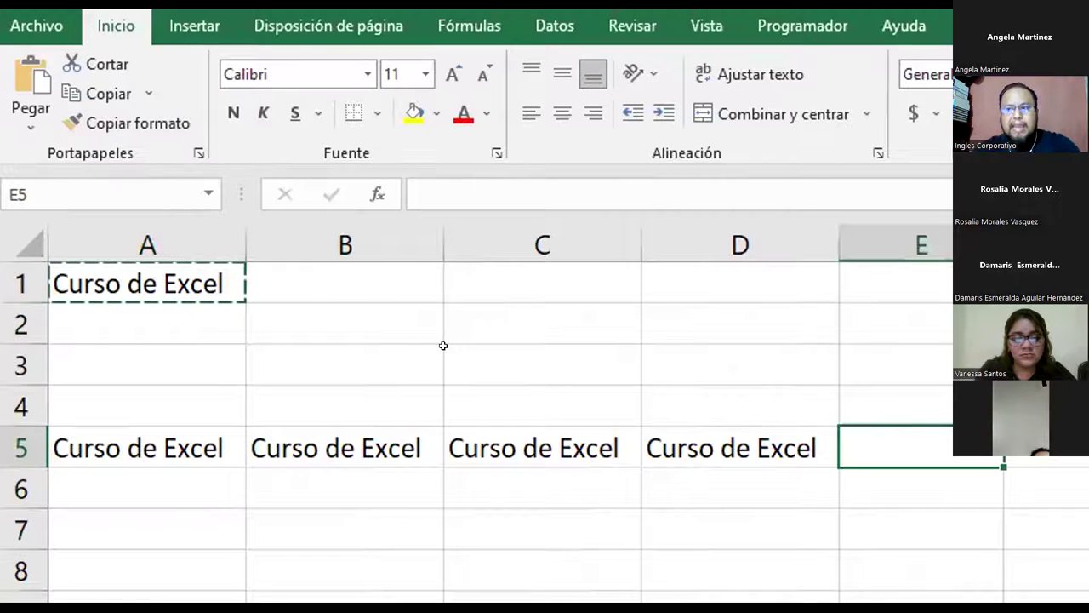
pyautogui.press('Escape')
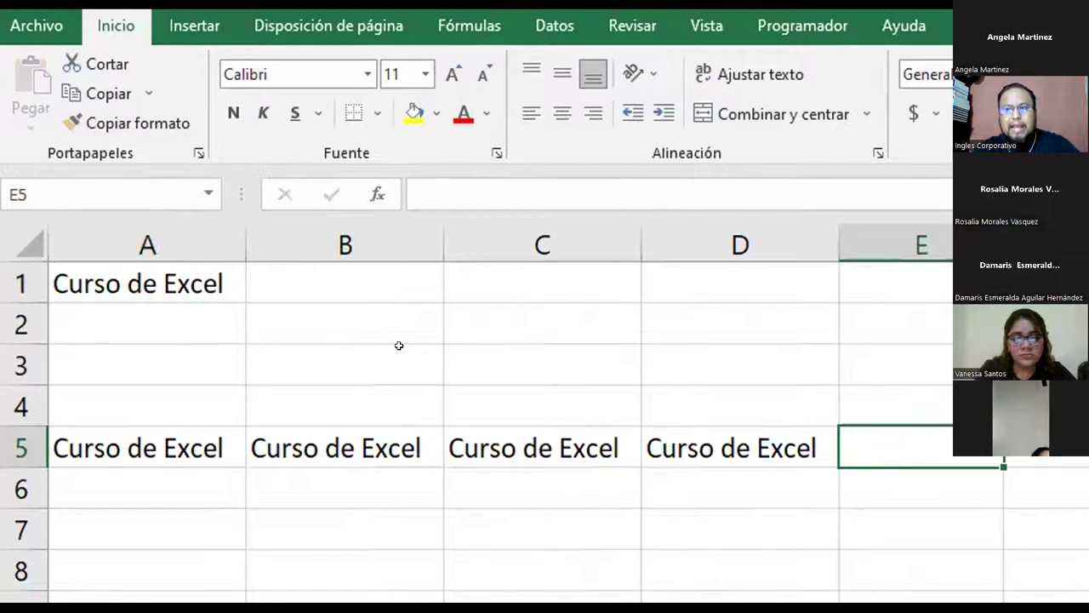
pyautogui.click(128, 283)
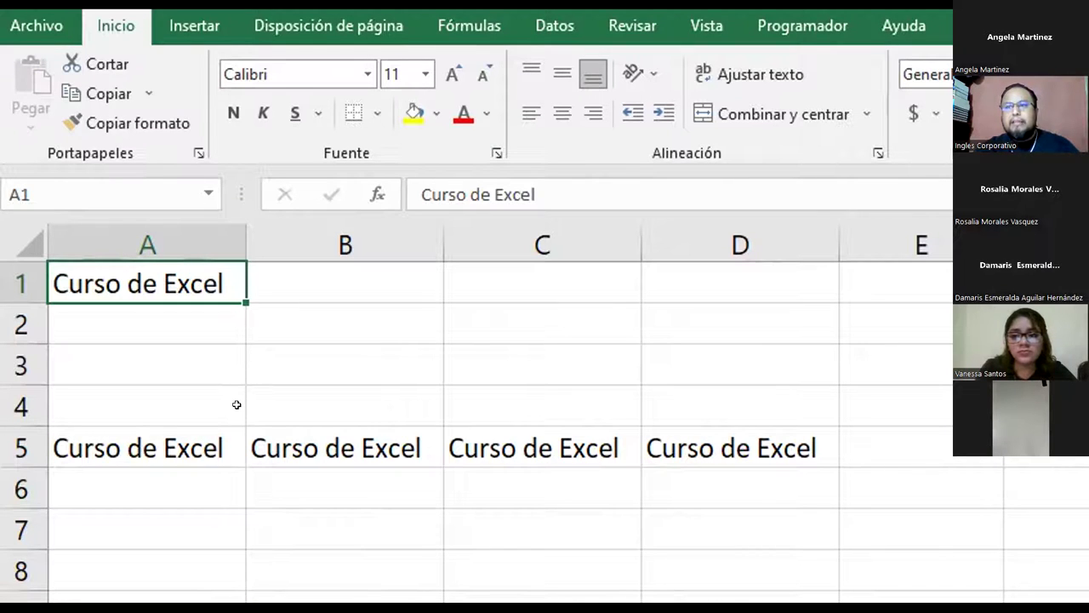
pyautogui.click(849, 431)
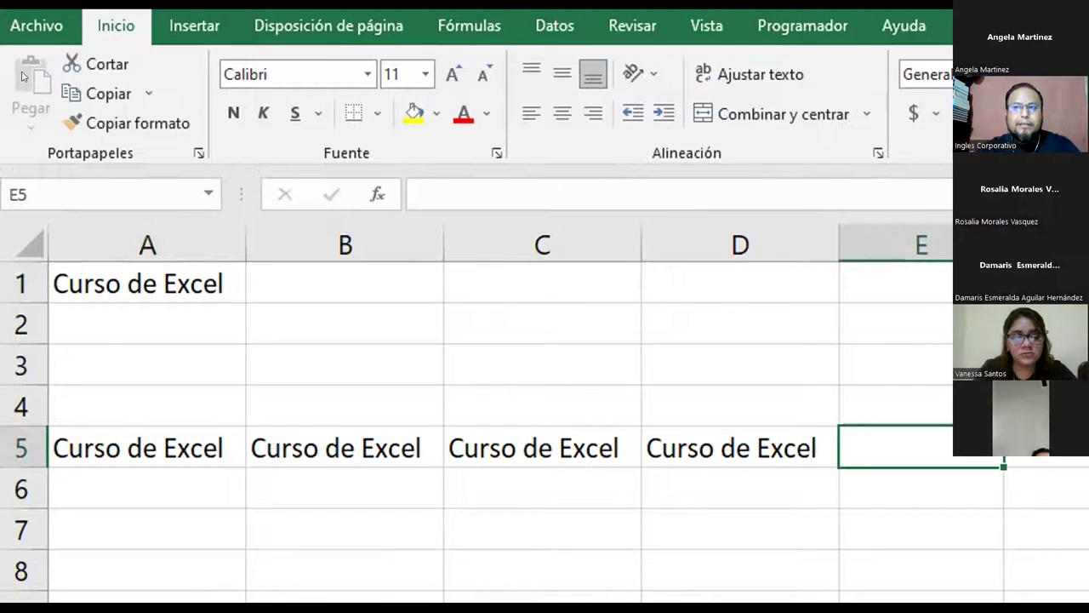
pyautogui.click(86, 266)
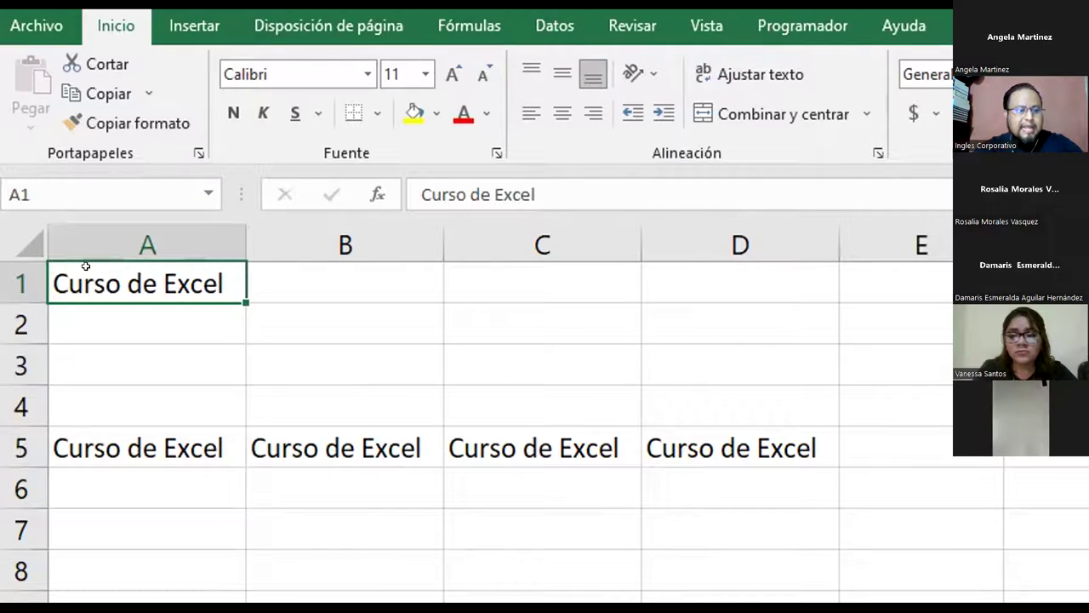
pyautogui.click(908, 430)
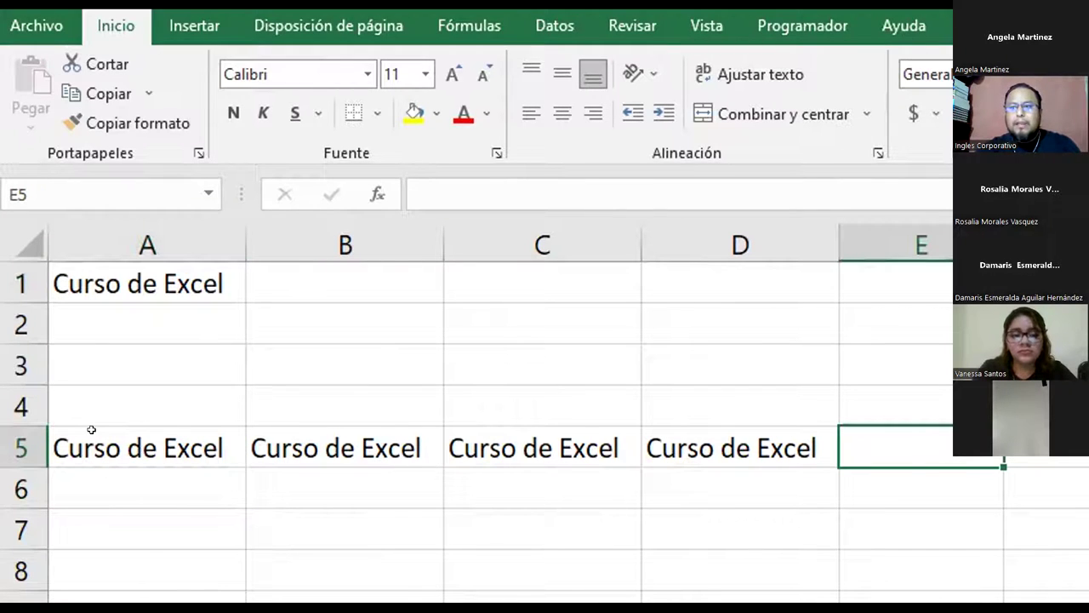
# Step: Copy cell A1 again, paste it into cell A6, and select cell B6
pyautogui.click(171, 266)
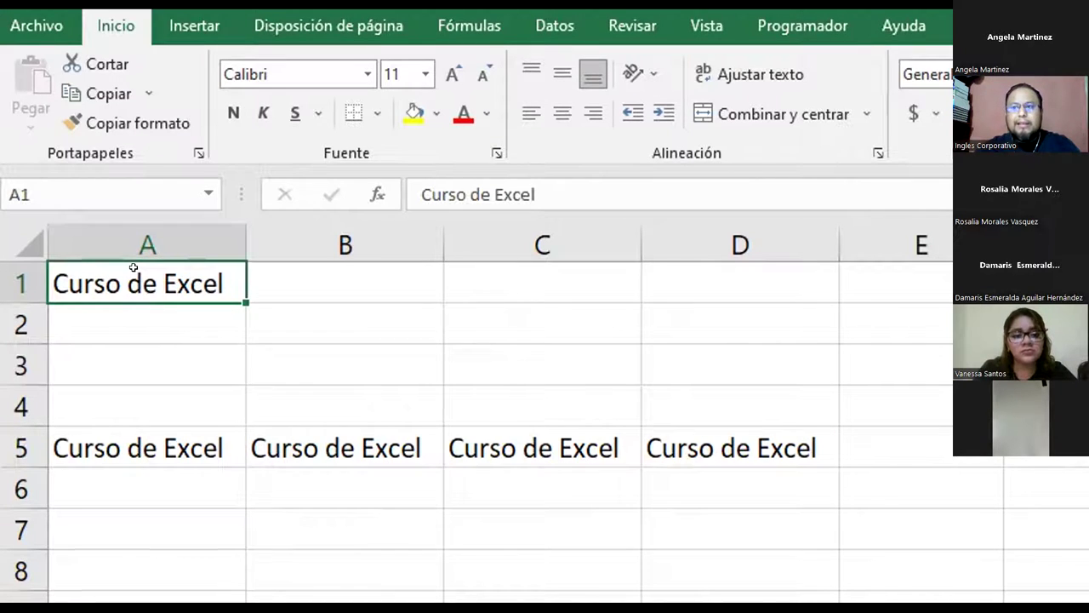
pyautogui.rightClick(144, 279)
pyautogui.click(231, 375)
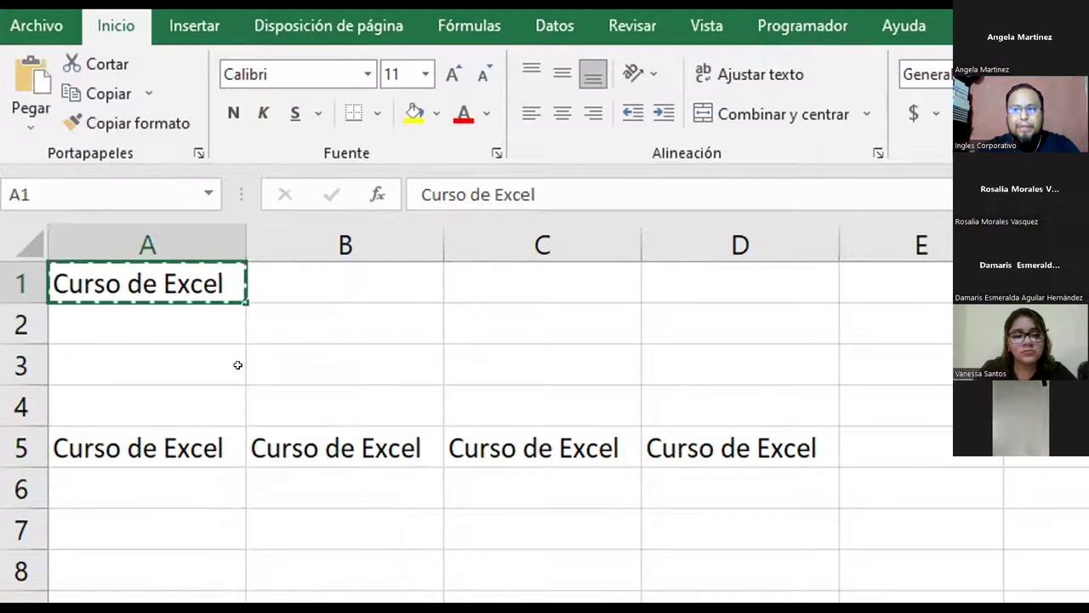
pyautogui.click(155, 490)
pyautogui.rightClick(170, 492)
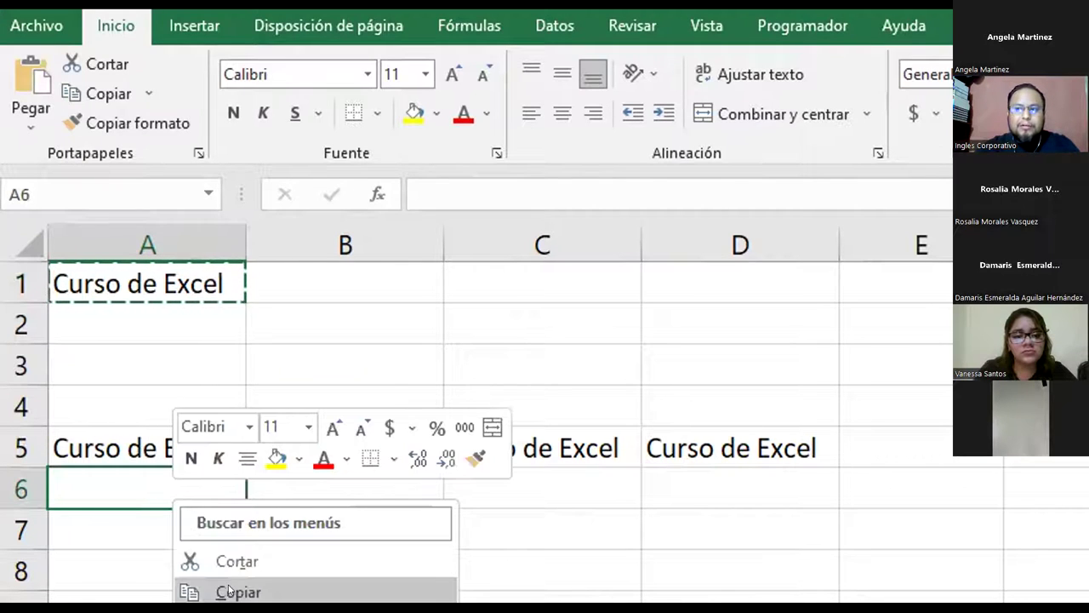
pyautogui.hotkey('ctrl', 'v')
pyautogui.click(314, 470)
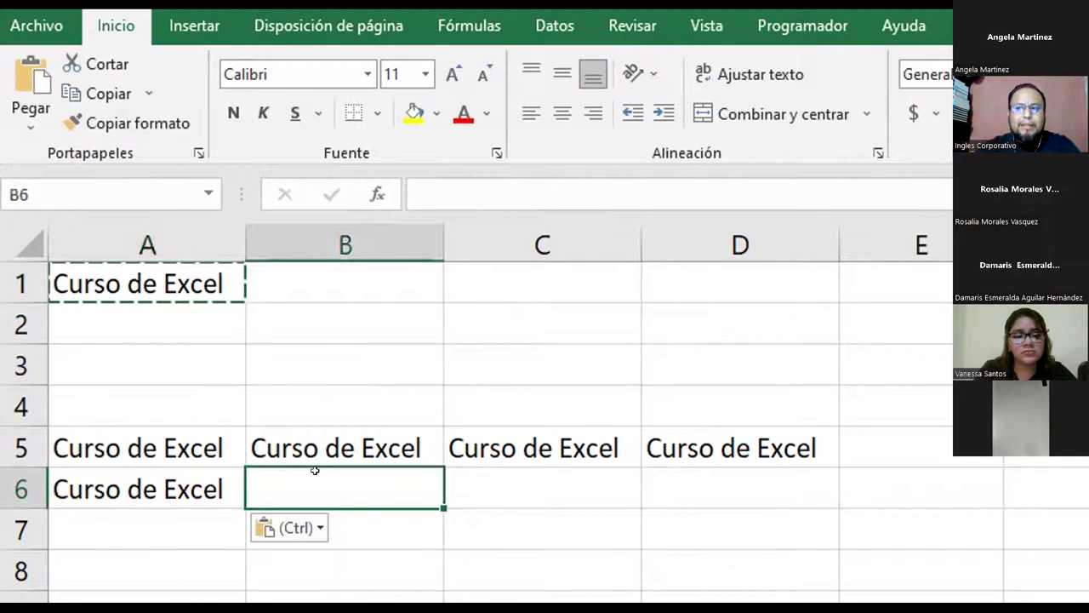
# Step: Paste the copied "Curso de Excel" text into cells B6, C6 and D6 and end the copy mode
pyautogui.rightClick(328, 484)
pyautogui.hotkey('ctrl', 'v')
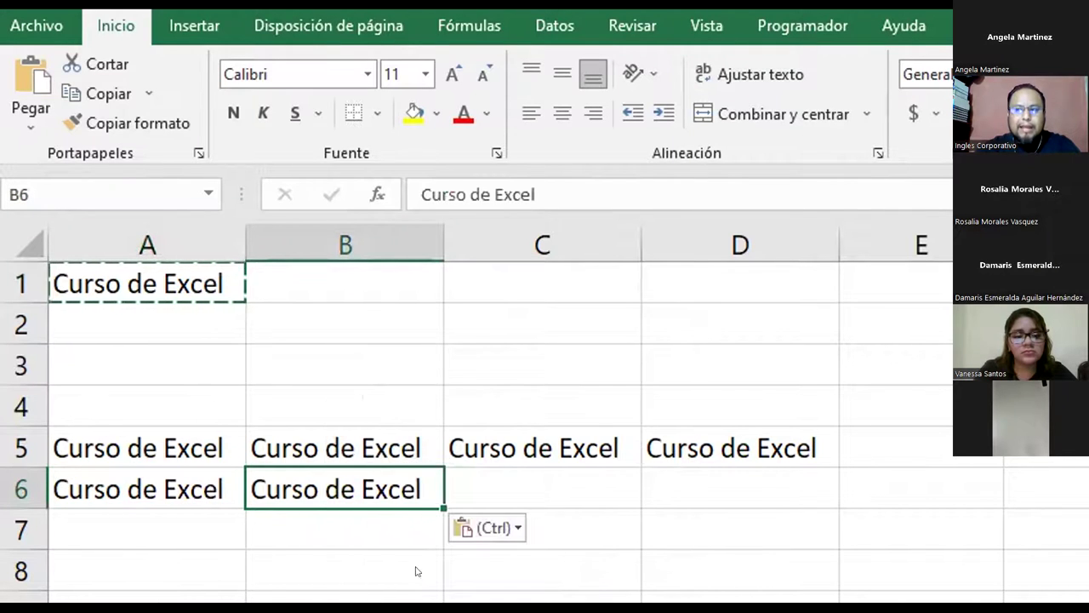
pyautogui.click(482, 470)
pyautogui.rightClick(502, 490)
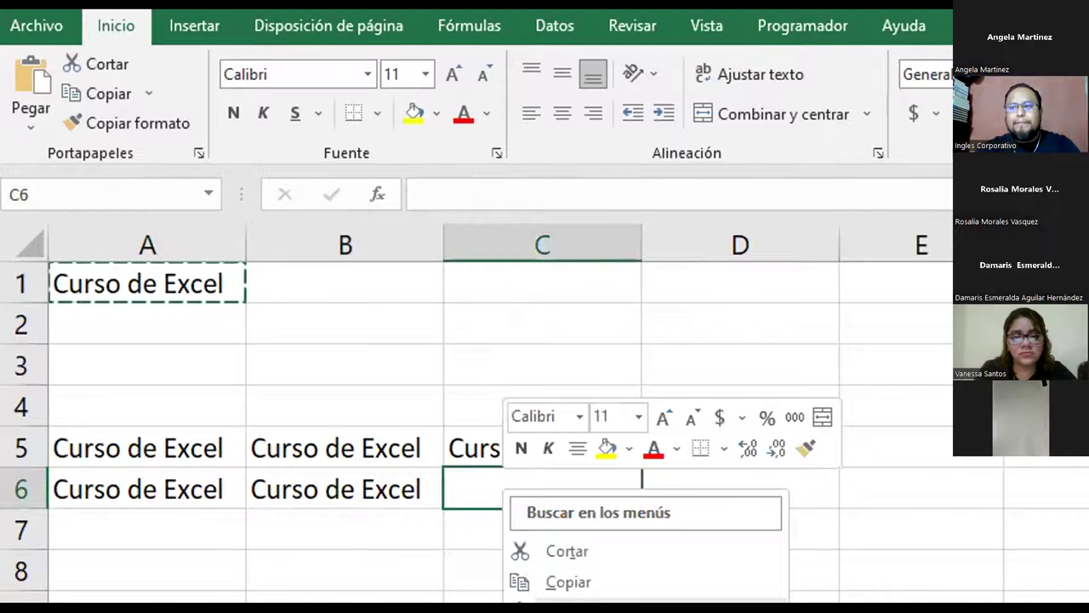
pyautogui.hotkey('ctrl', 'alt', 'v')
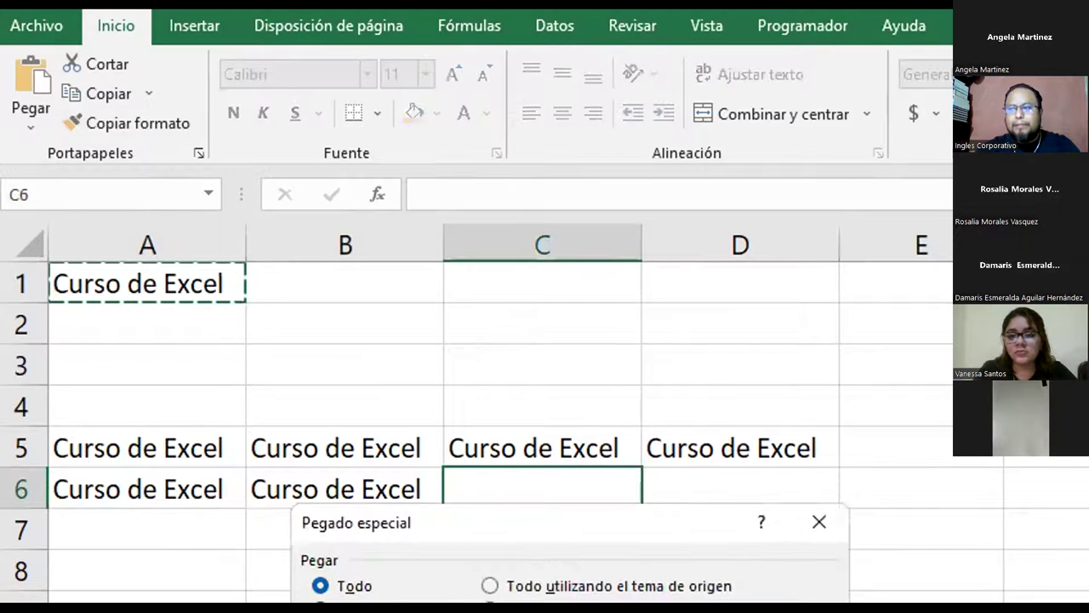
pyautogui.press('Escape')
pyautogui.rightClick(508, 482)
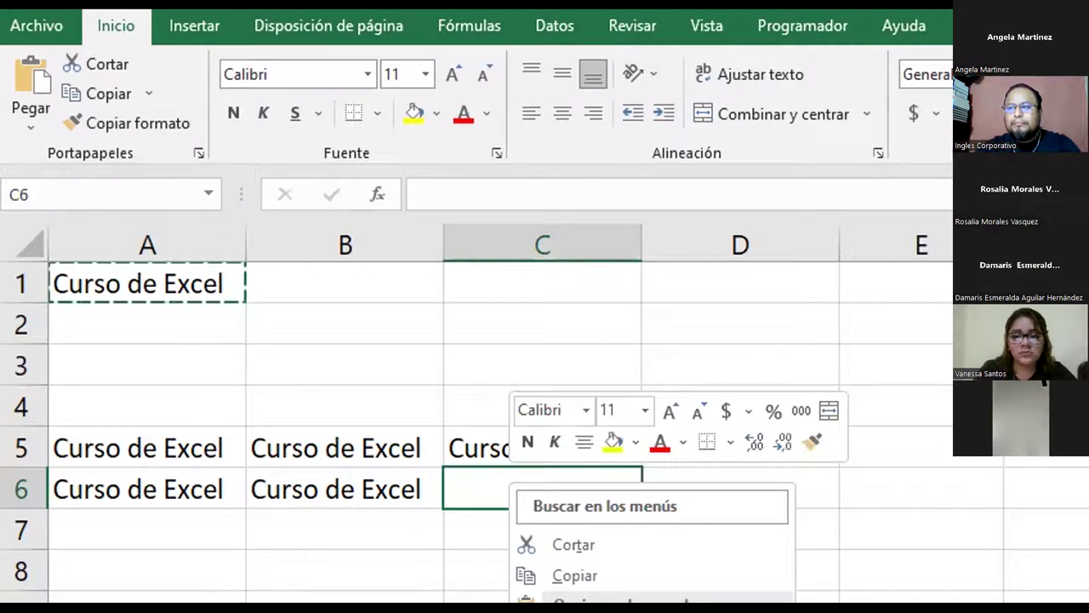
pyautogui.hotkey('ctrl', 'v')
pyautogui.click(667, 472)
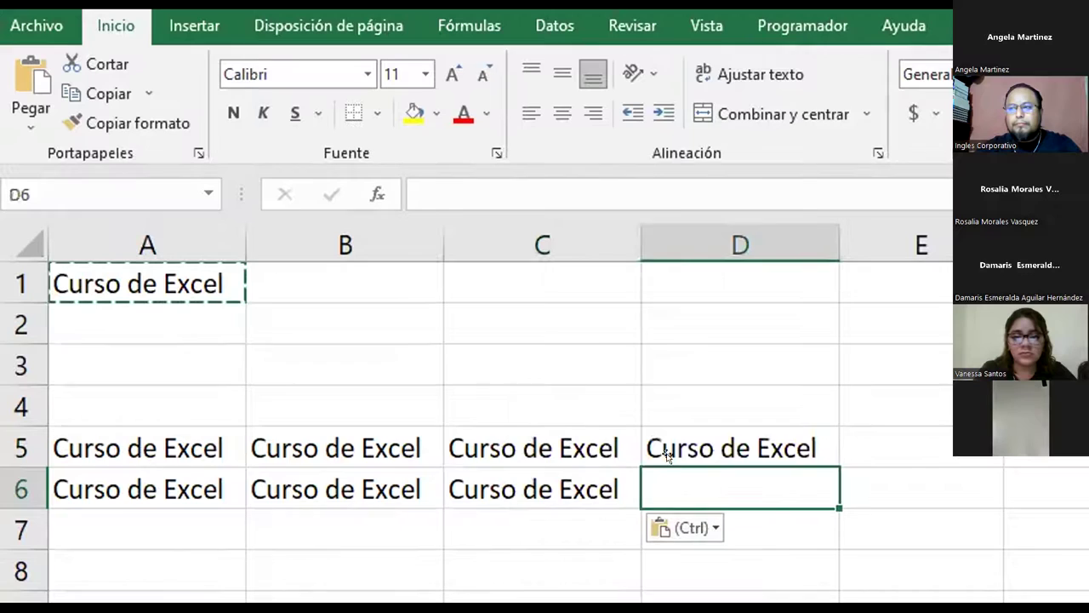
pyautogui.rightClick(700, 483)
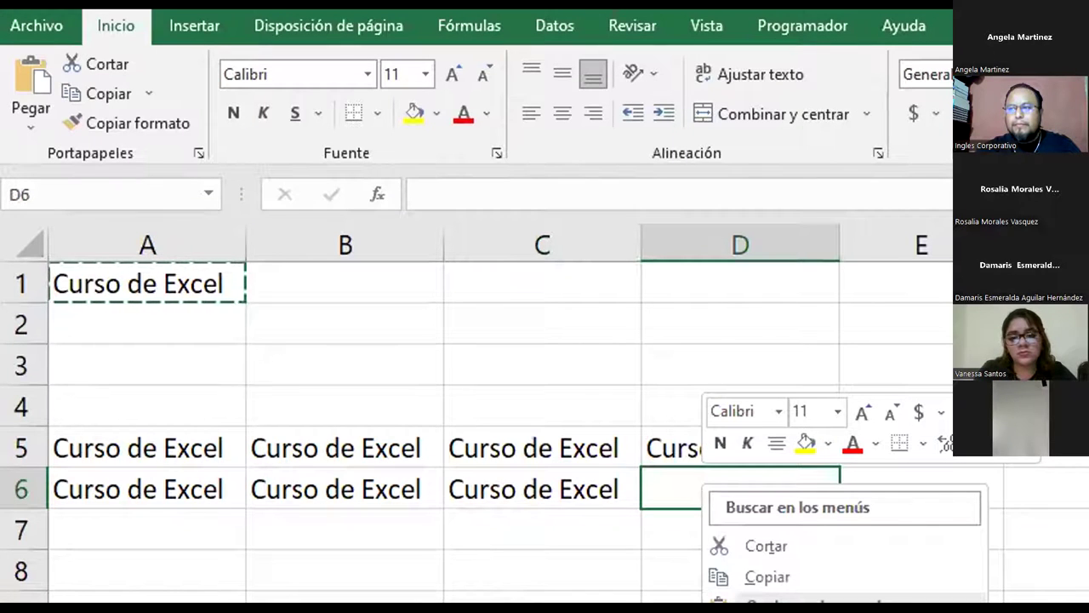
pyautogui.hotkey('ctrl', 'v')
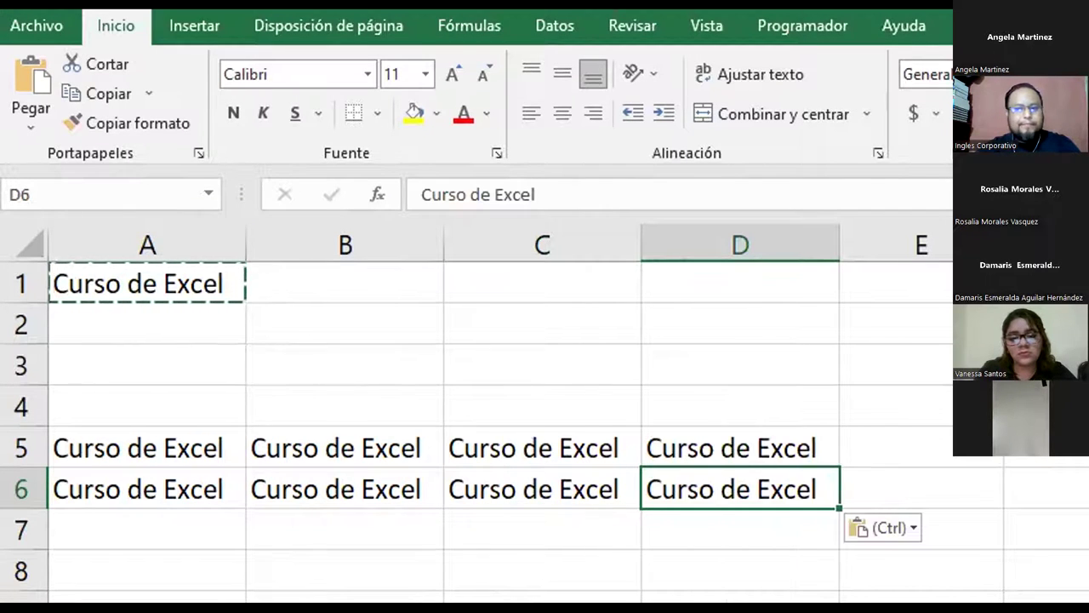
pyautogui.press('Escape')
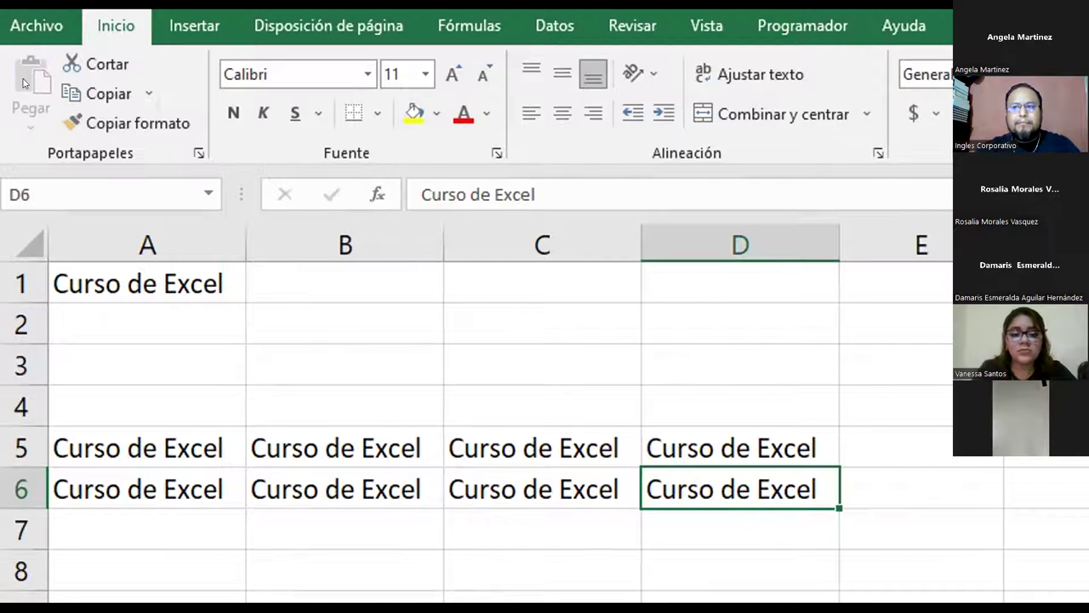
pyautogui.rightClick(721, 491)
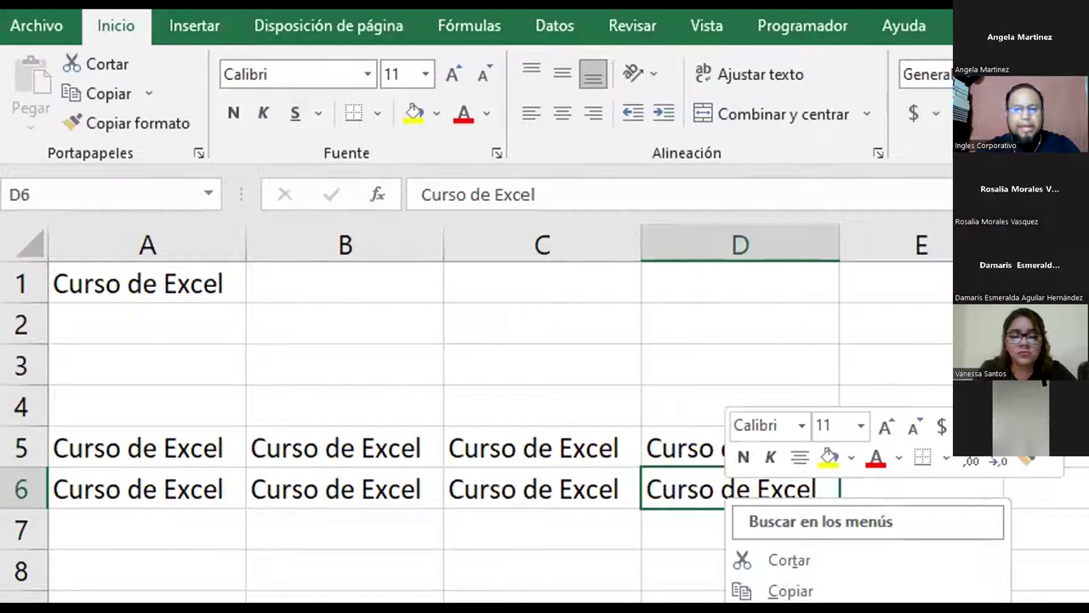
pyautogui.click(292, 513)
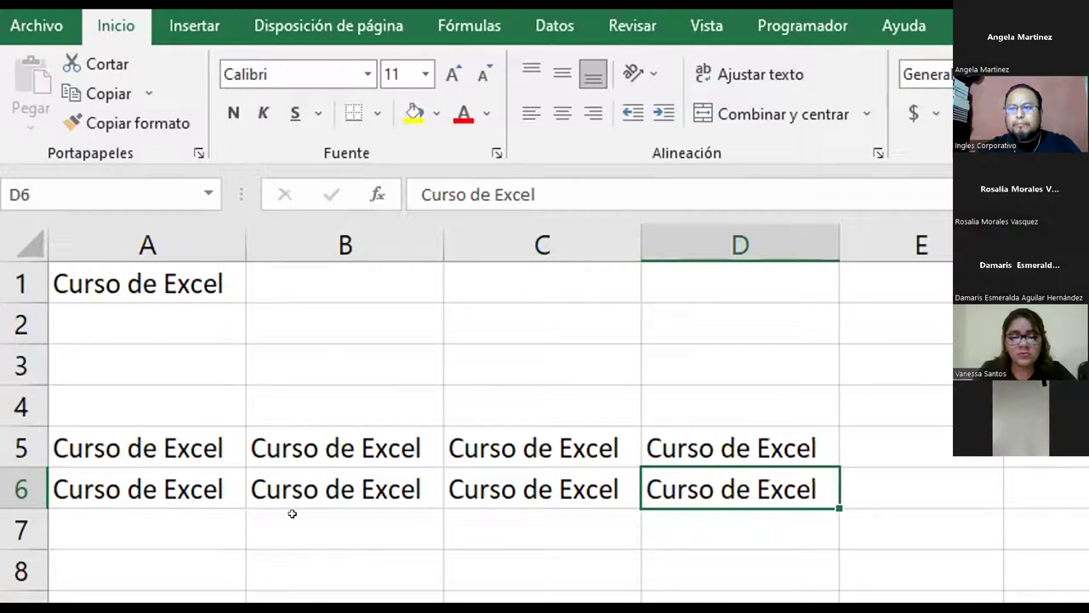
# Step: Copy cell A1 and paste it into cell A7
pyautogui.click(168, 280)
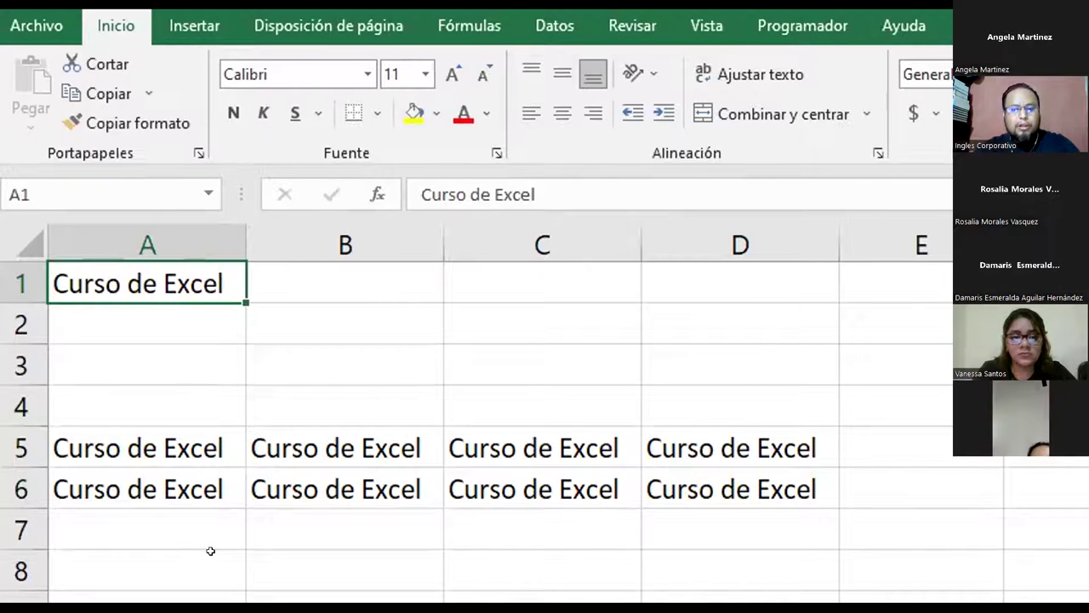
pyautogui.hotkey('ctrl', 'c')
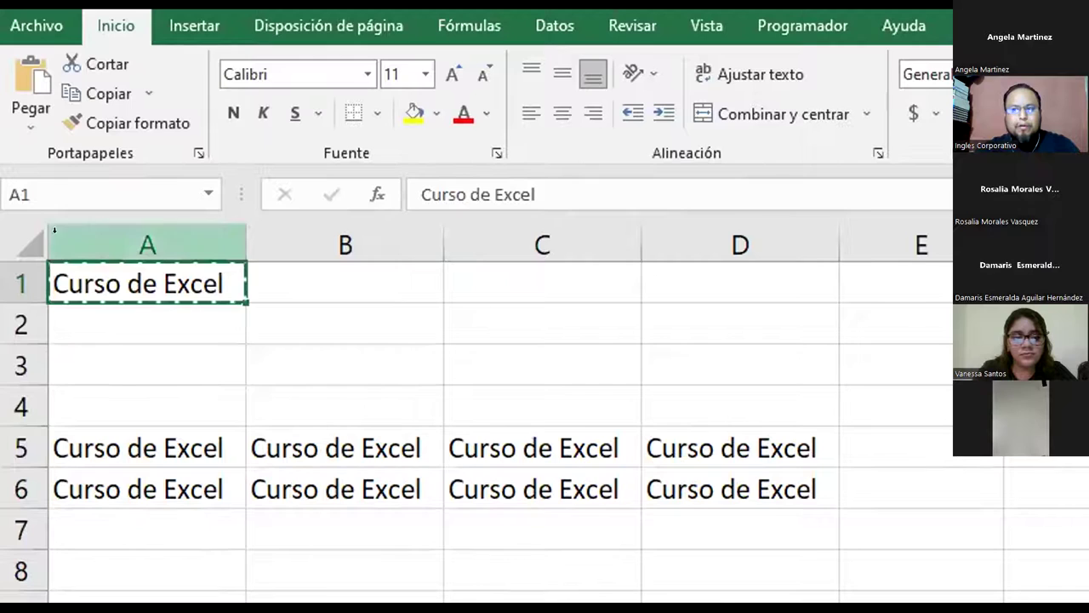
pyautogui.click(149, 530)
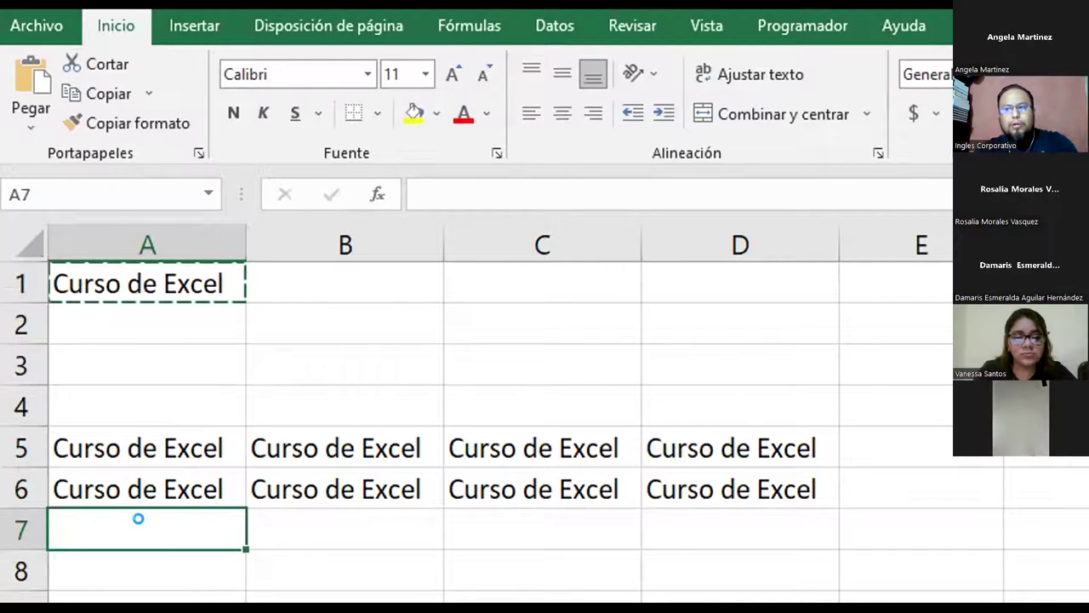
pyautogui.hotkey('ctrl', 'v')
# Step: Paste the copied "Curso de Excel" text into cells B7, C7 and D7, ending the copy mode with cell A1 selected
pyautogui.click(298, 510)
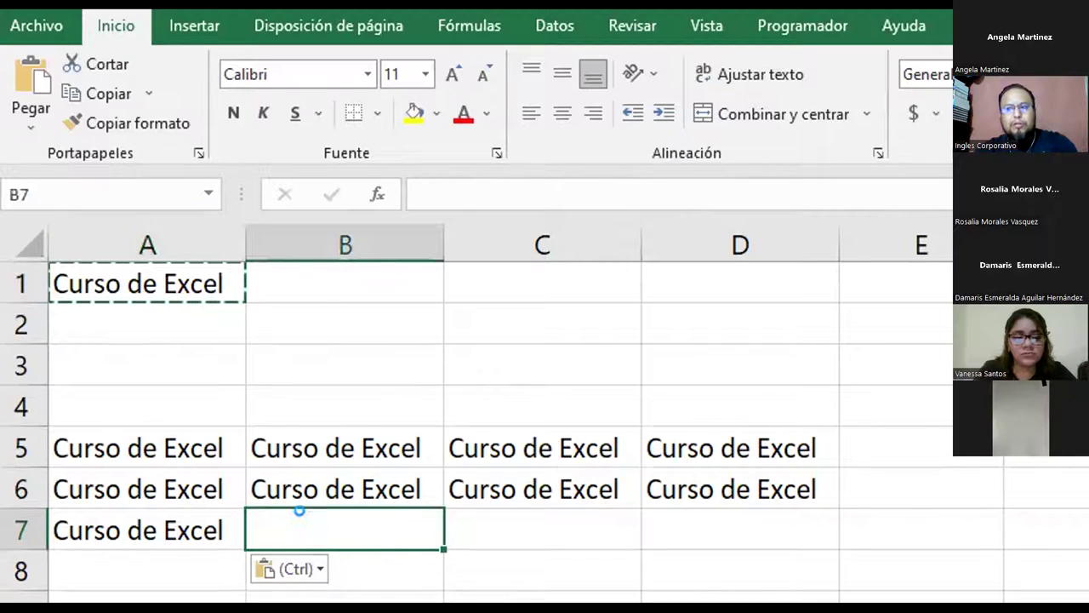
pyautogui.hotkey('ctrl', 'v')
pyautogui.click(504, 512)
pyautogui.hotkey('ctrl', 'v')
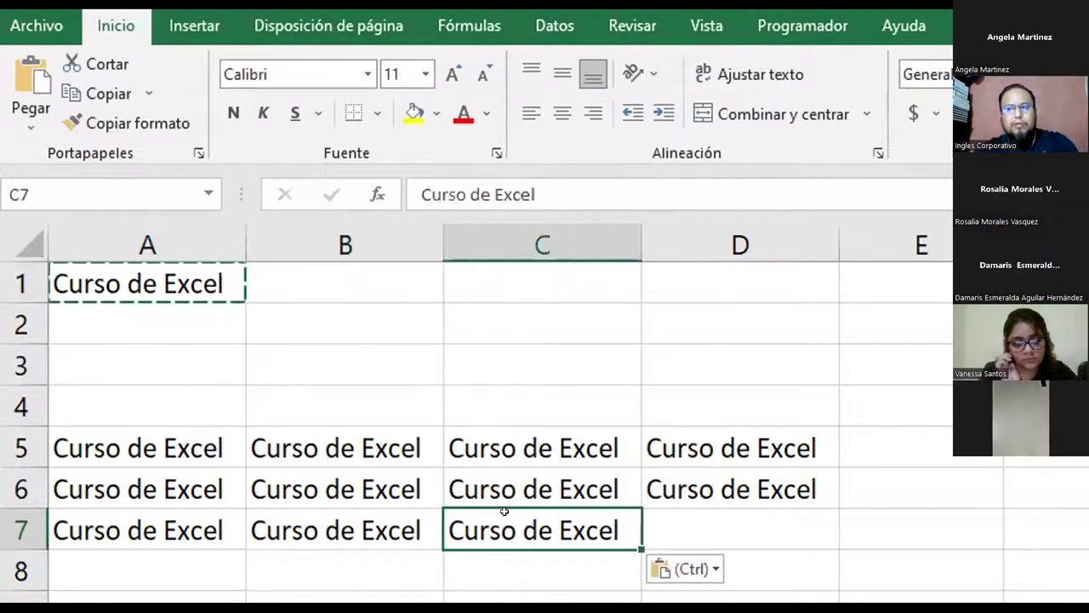
pyautogui.click(663, 509)
pyautogui.hotkey('ctrl', 'v')
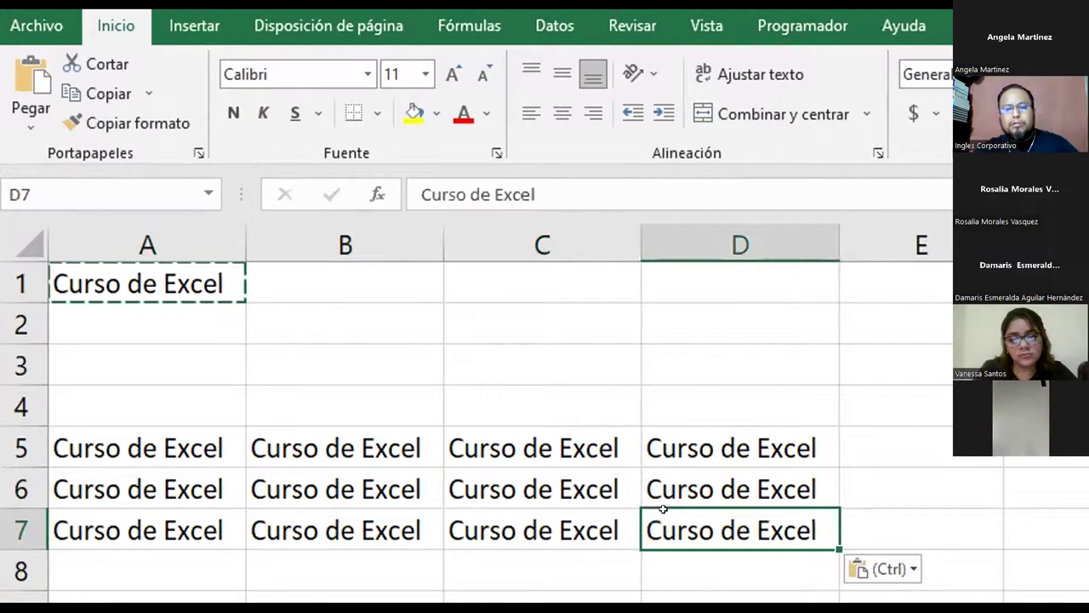
pyautogui.rightClick(193, 286)
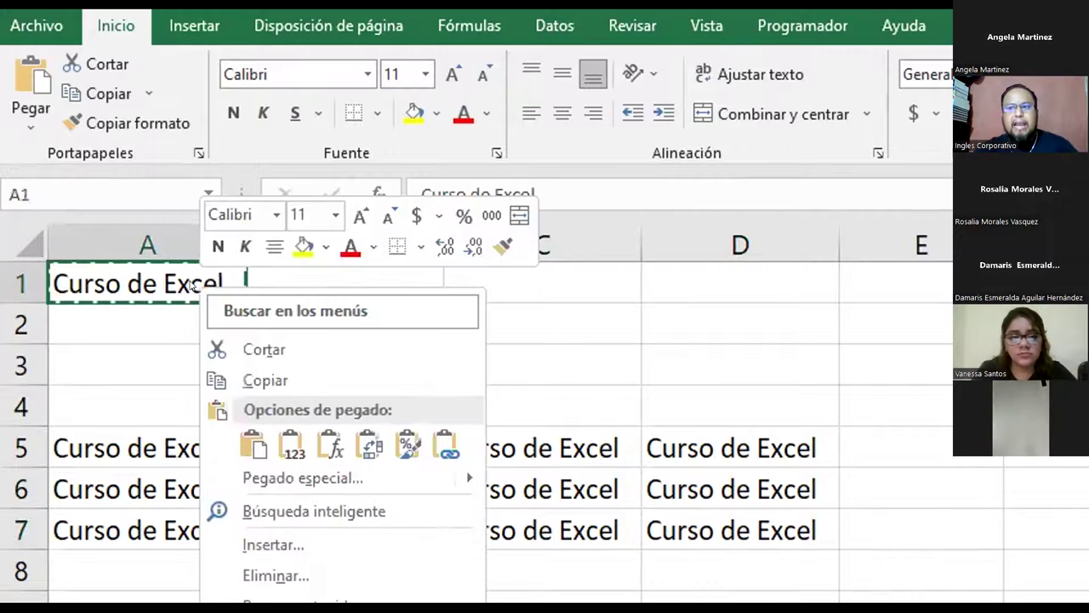
pyautogui.click(87, 285)
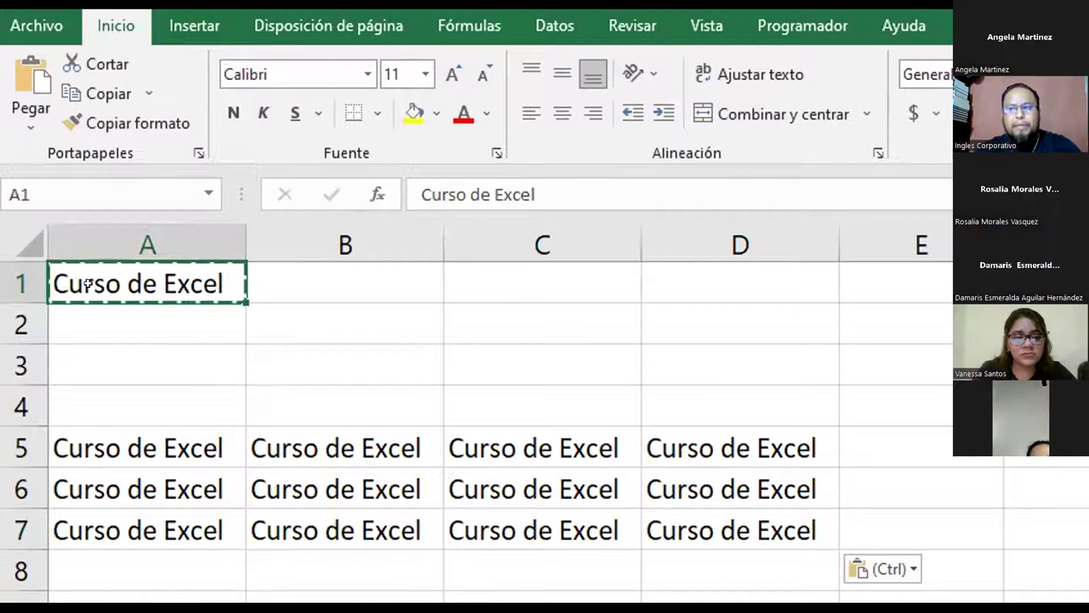
pyautogui.press('Escape')
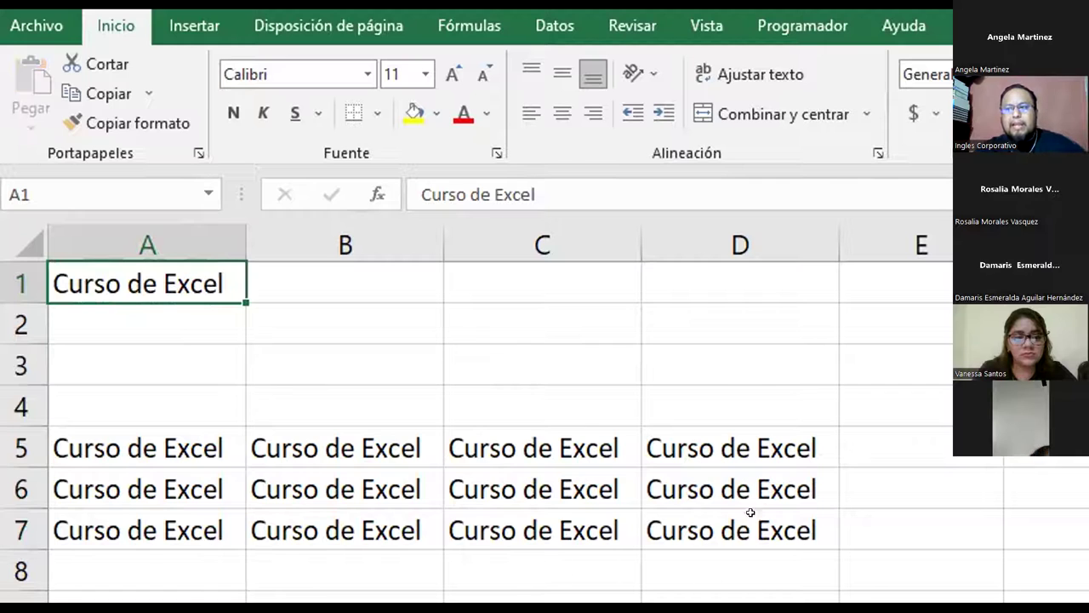
pyautogui.rightClick(890, 524)
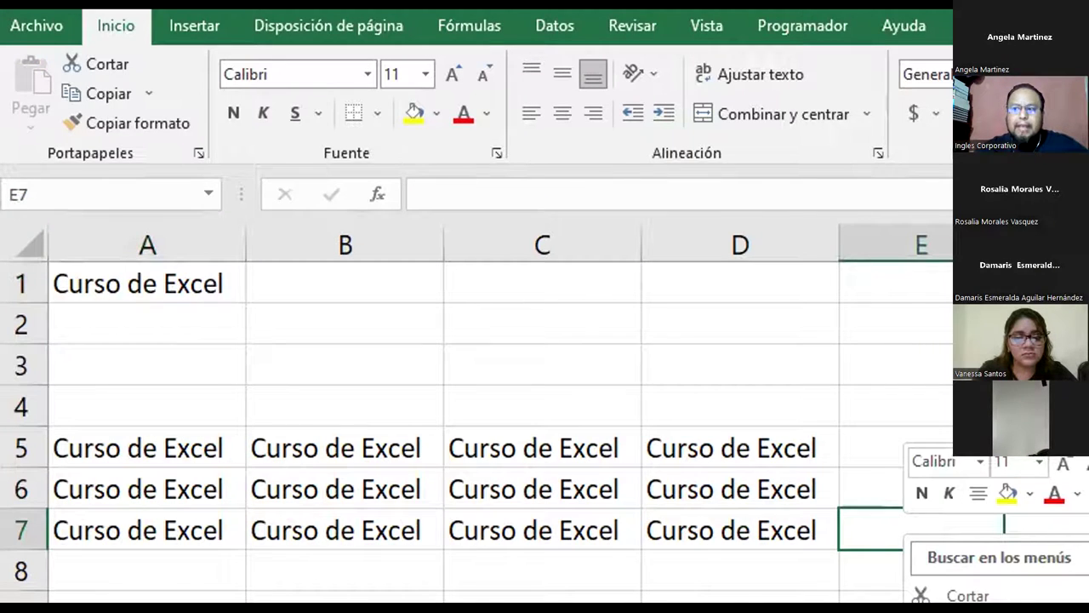
pyautogui.click(606, 532)
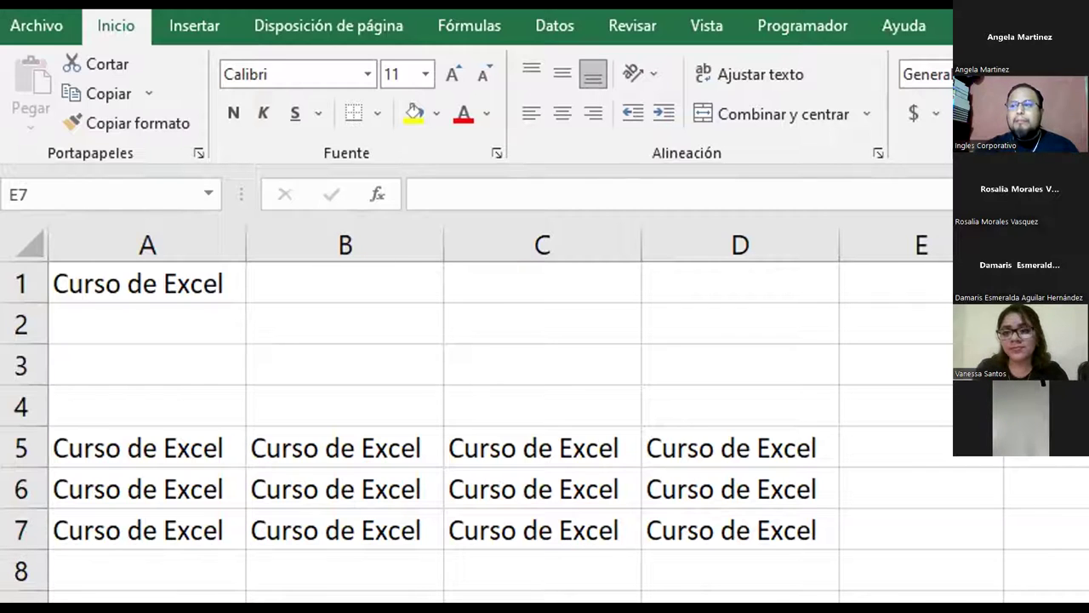
pyautogui.click(292, 513)
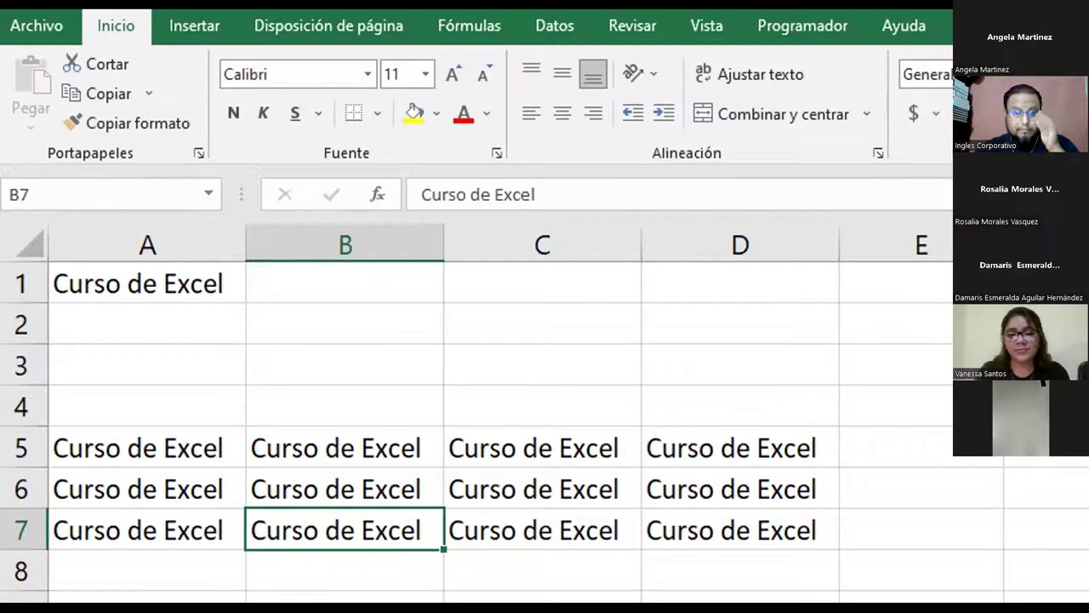
# Step: Clear the contents of the range A5:D7 and select cell A5
pyautogui.moveTo(190, 433); pyautogui.dragTo(727, 526)
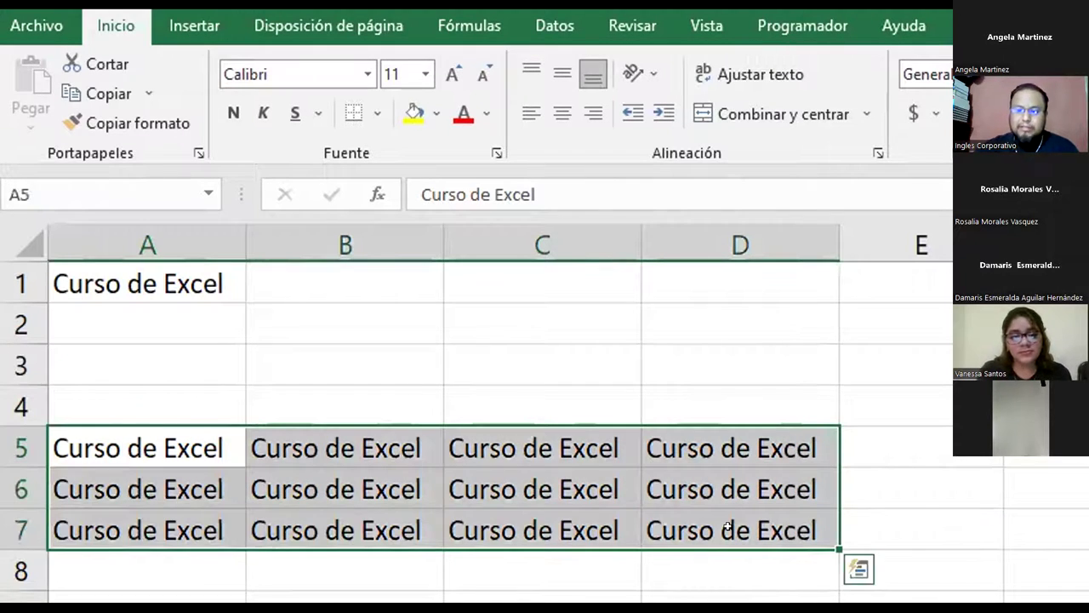
pyautogui.press('Delete')
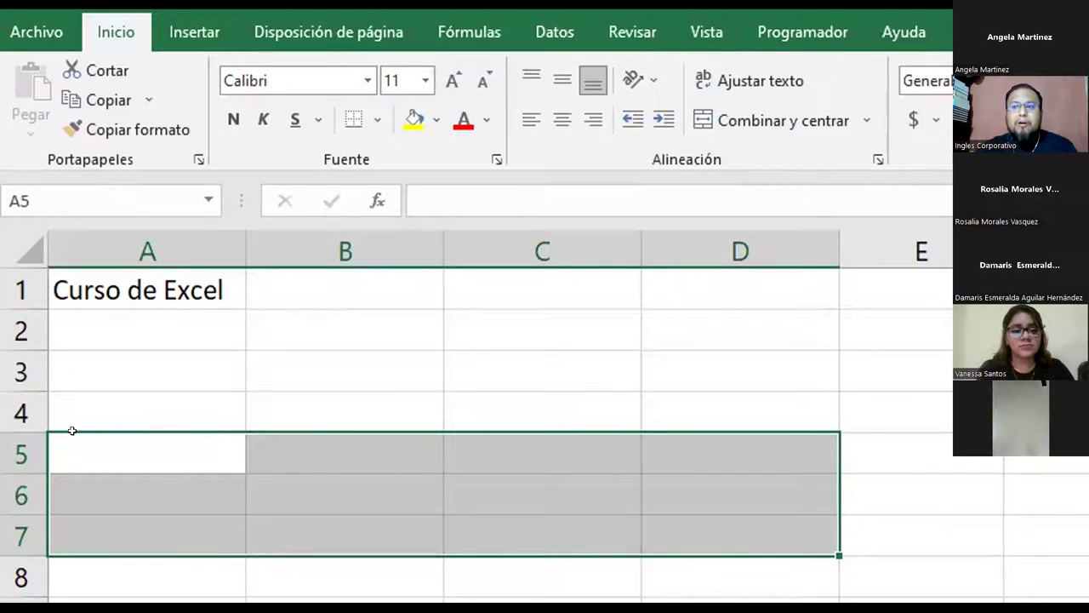
pyautogui.click(73, 427)
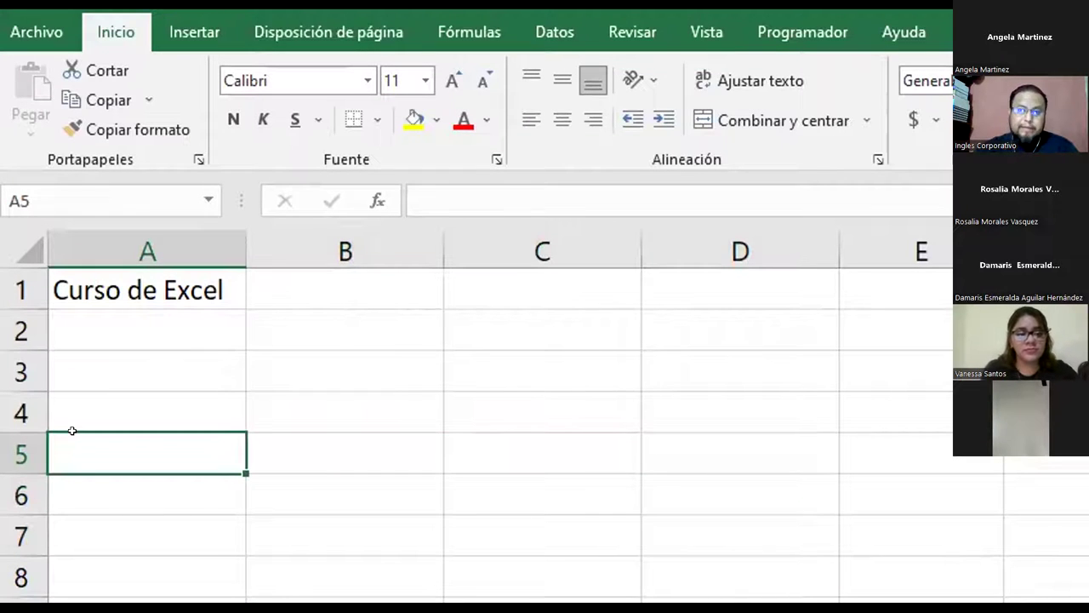
# Step: Cut cell A1, paste it into cell A6, and select cell A1 to check the source
pyautogui.click(125, 290)
pyautogui.click(107, 68)
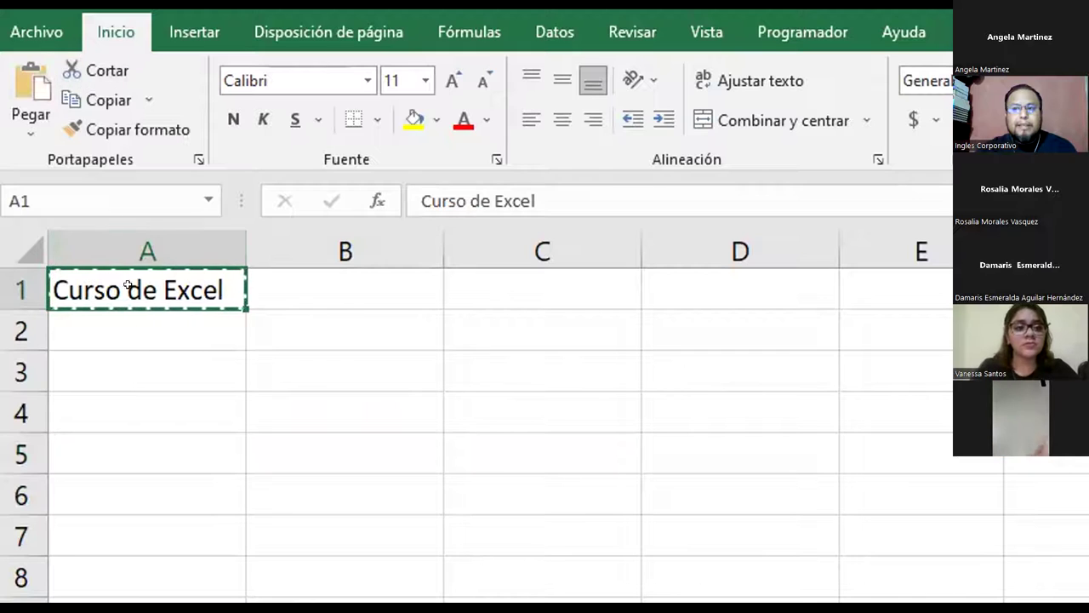
pyautogui.click(111, 471)
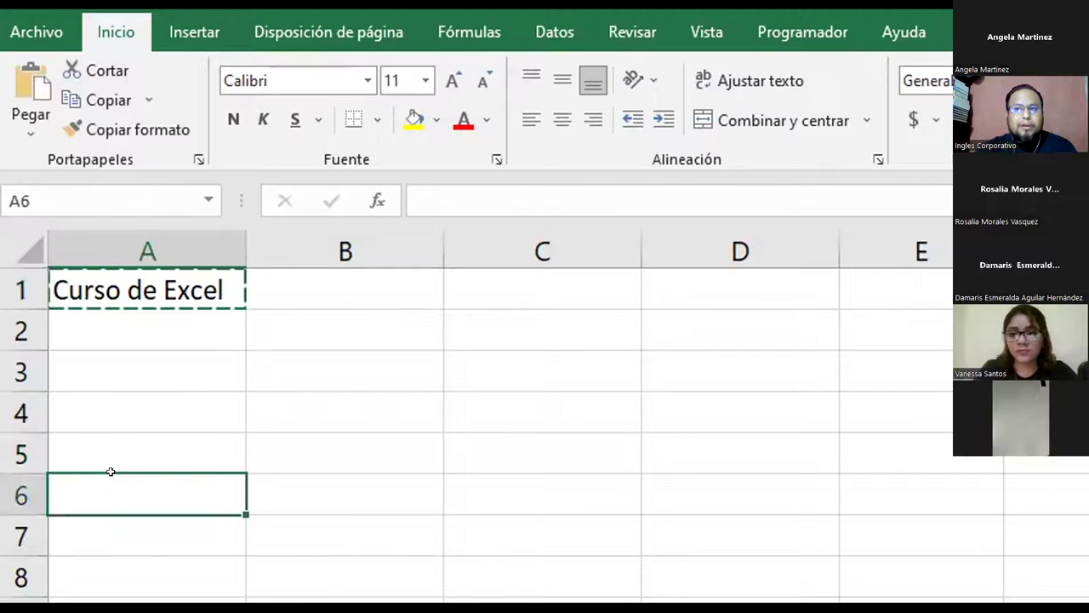
pyautogui.click(25, 94)
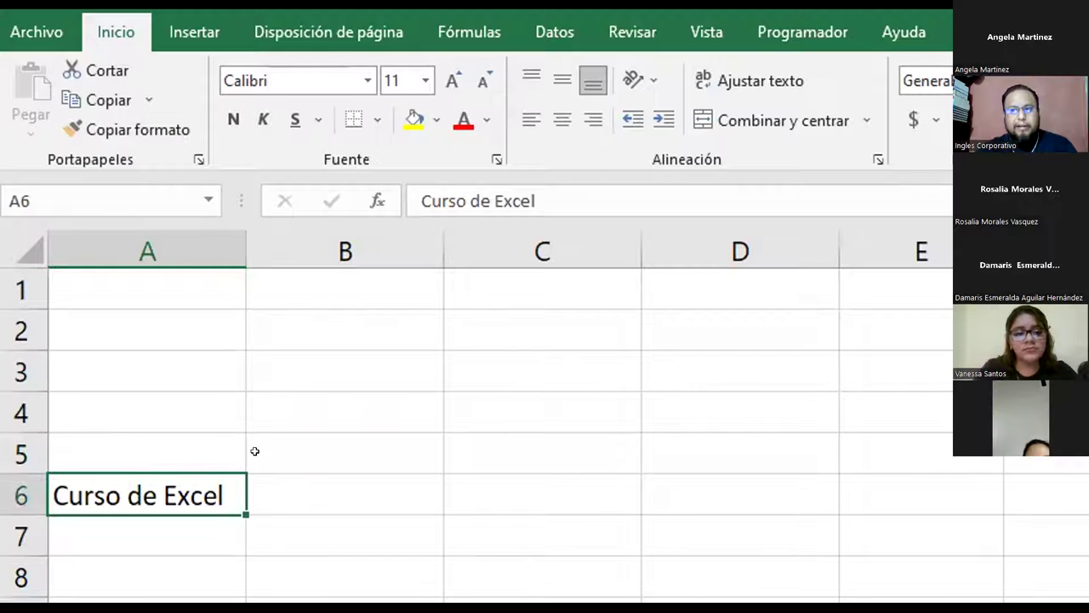
pyautogui.click(134, 280)
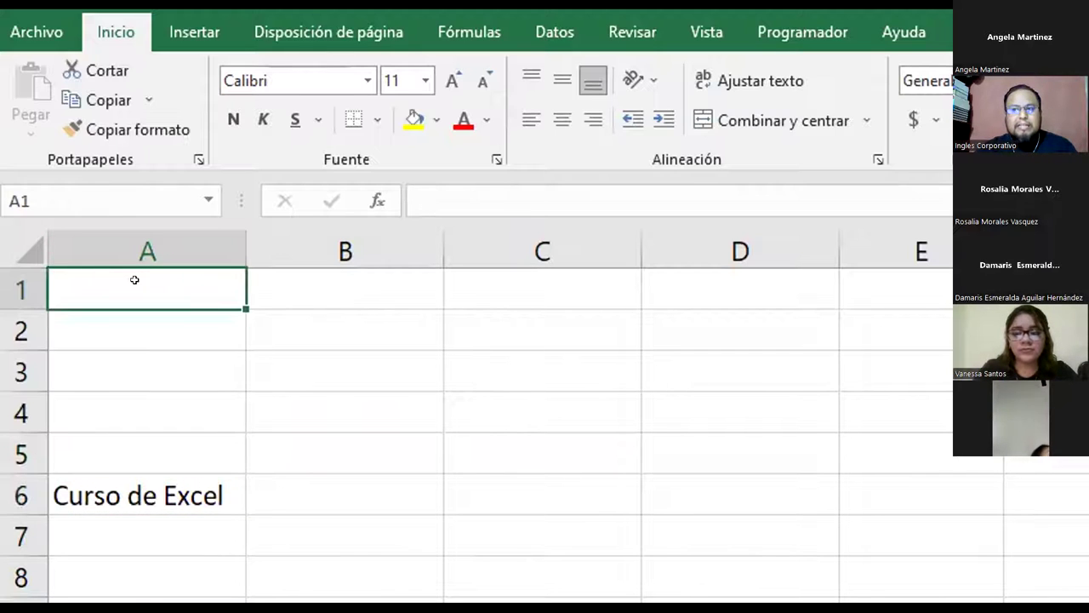
# Step: Undo the move of "Curso de Excel" to cell A6 and end the cut mode
pyautogui.click(114, 486)
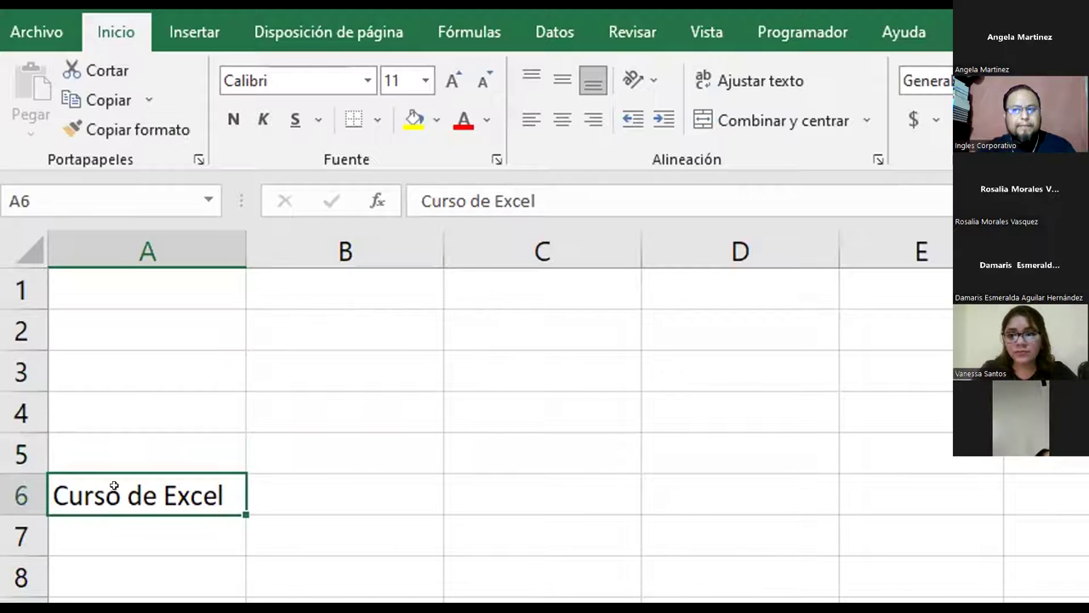
pyautogui.hotkey('ctrl', 'z')
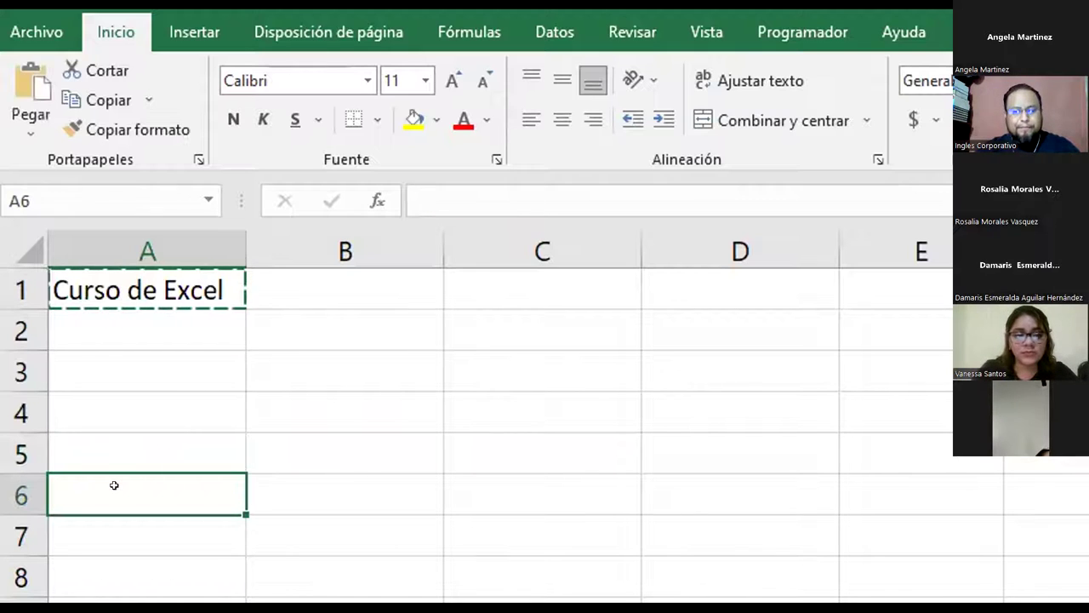
pyautogui.press('Escape')
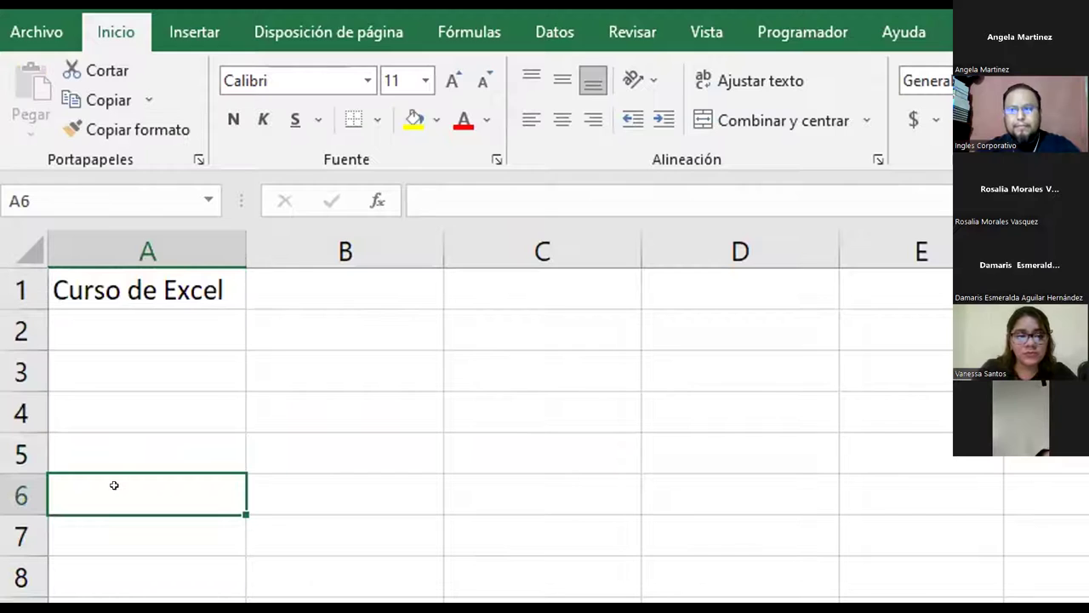
# Step: Cut the "Curso de Excel" text from cell A1 and paste it into cell A6
pyautogui.rightClick(126, 282)
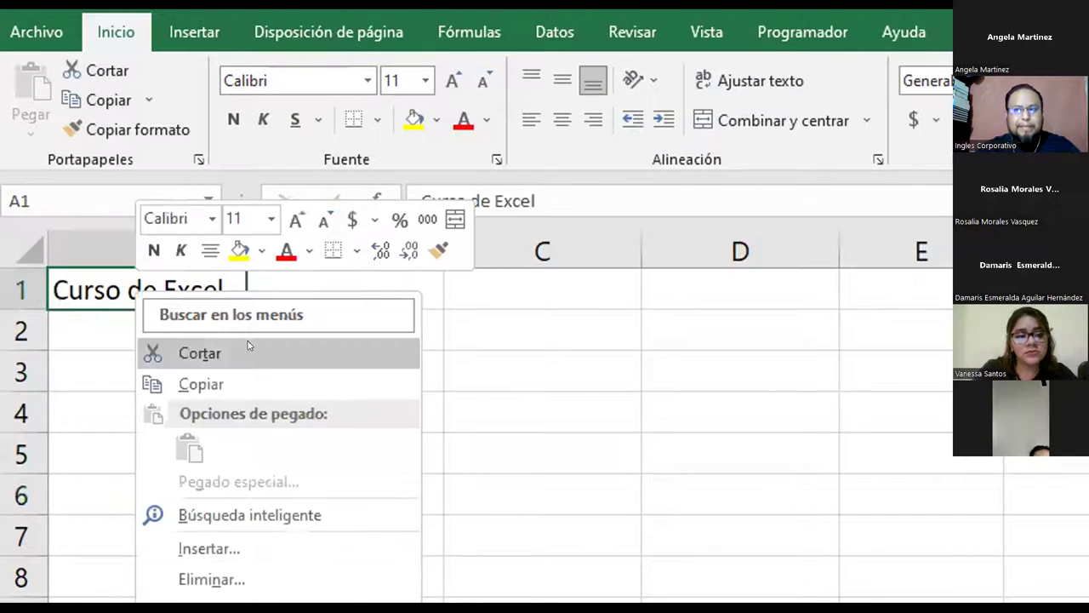
pyautogui.click(215, 350)
pyautogui.rightClick(107, 489)
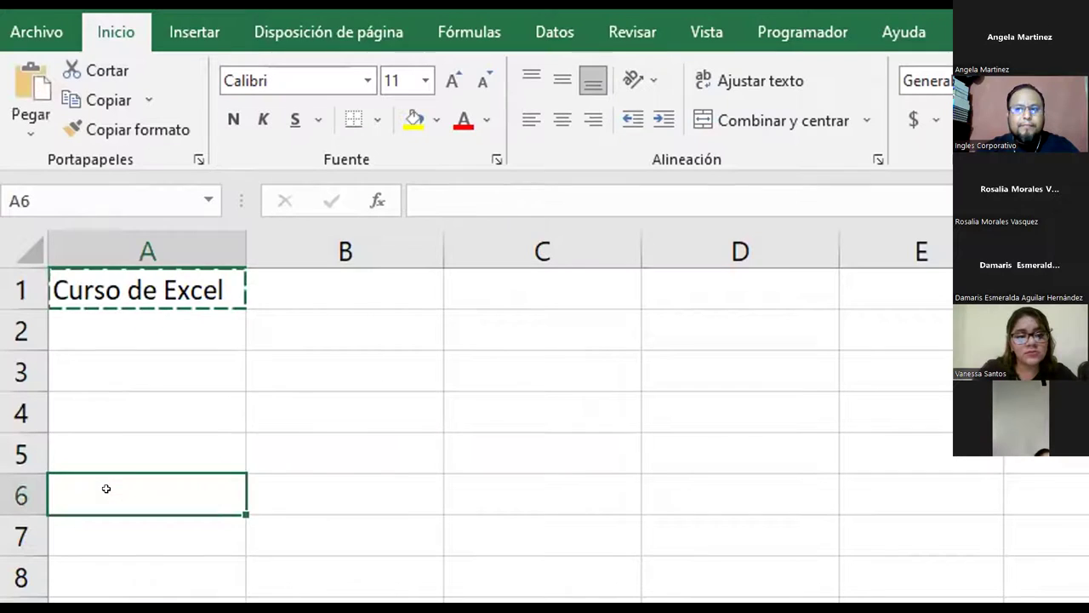
pyautogui.click(132, 601)
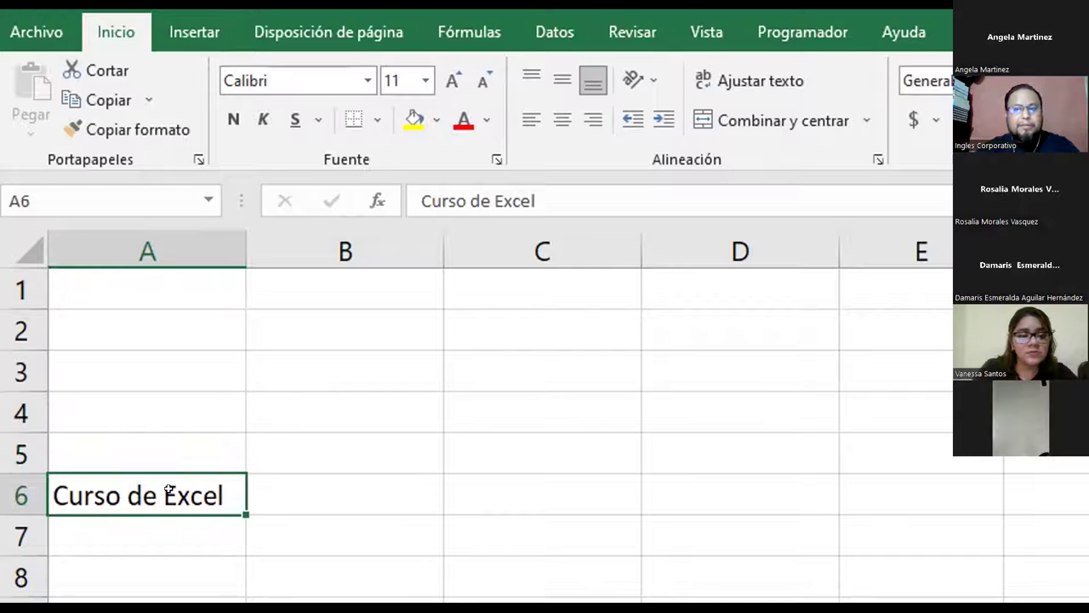
# Step: Undo the move of "Curso de Excel", and cut it again from cell A1 into cell A6
pyautogui.hotkey('ctrl', 'z')
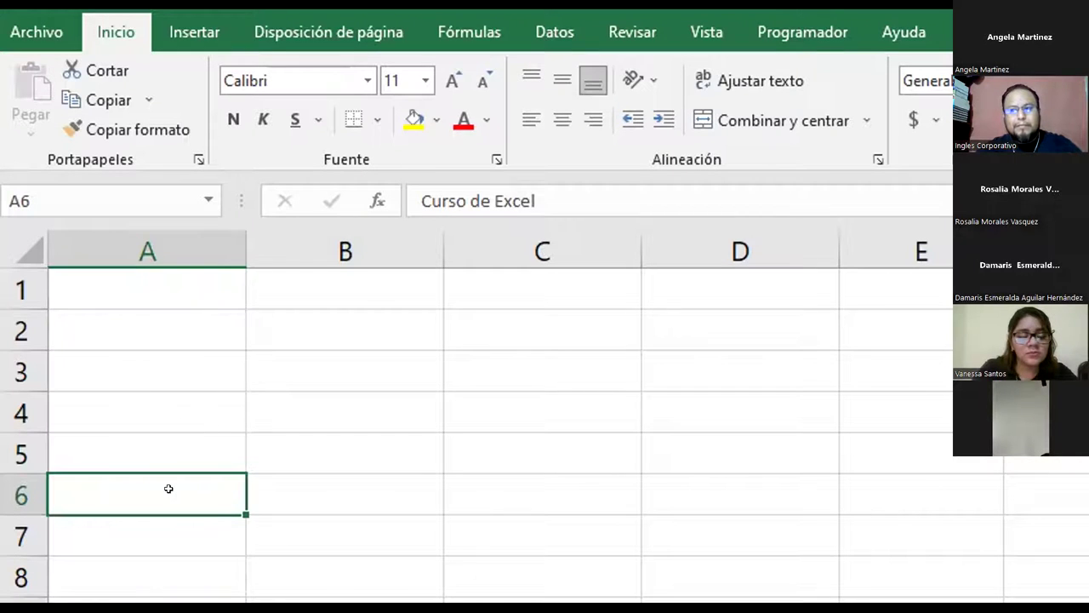
pyautogui.press('Escape')
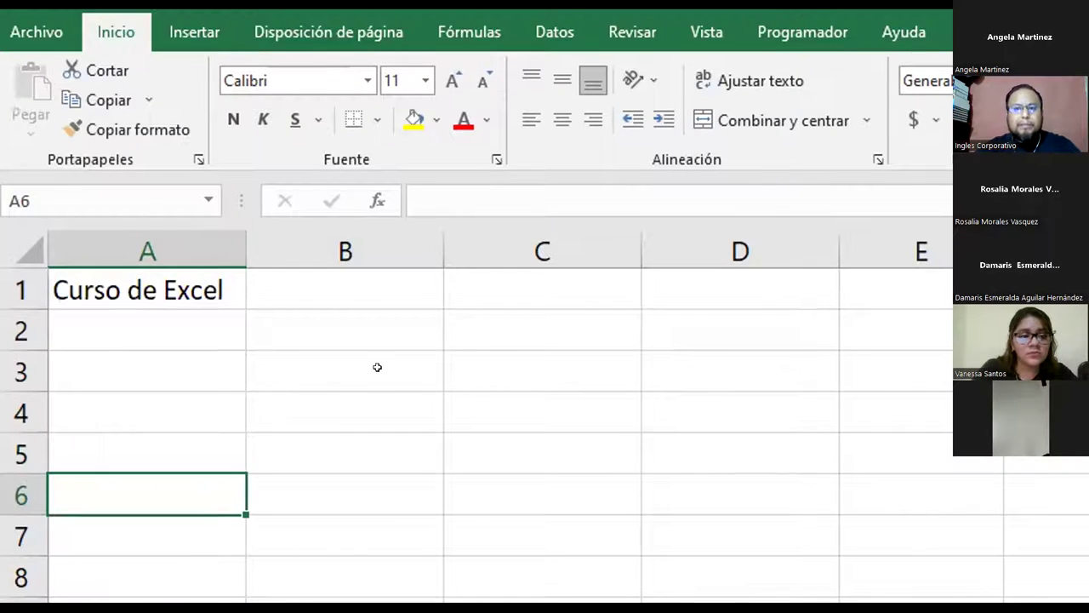
pyautogui.click(193, 283)
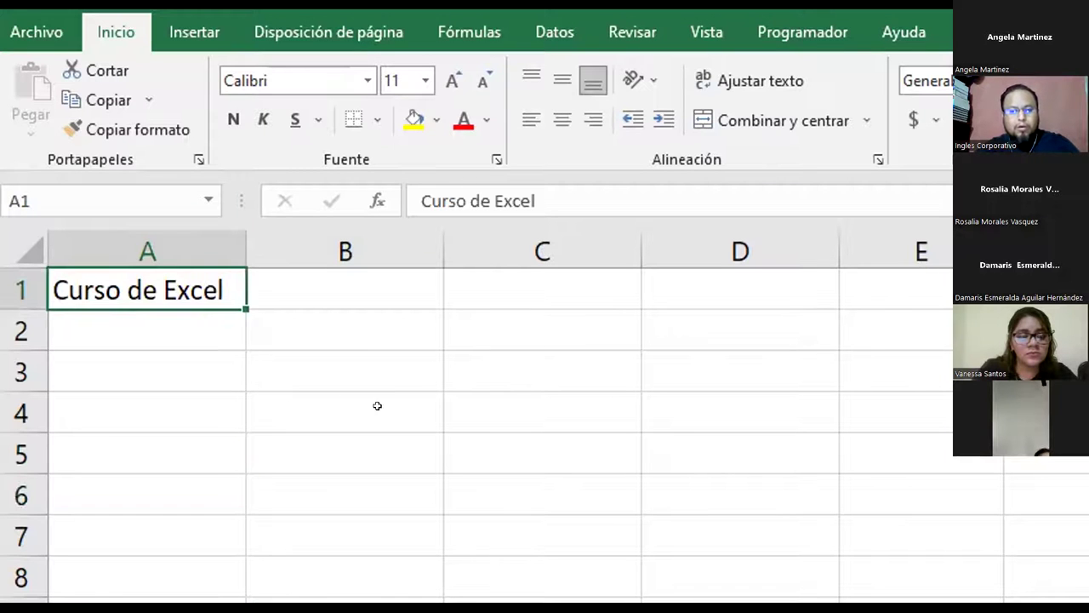
pyautogui.hotkey('ctrl', 'x')
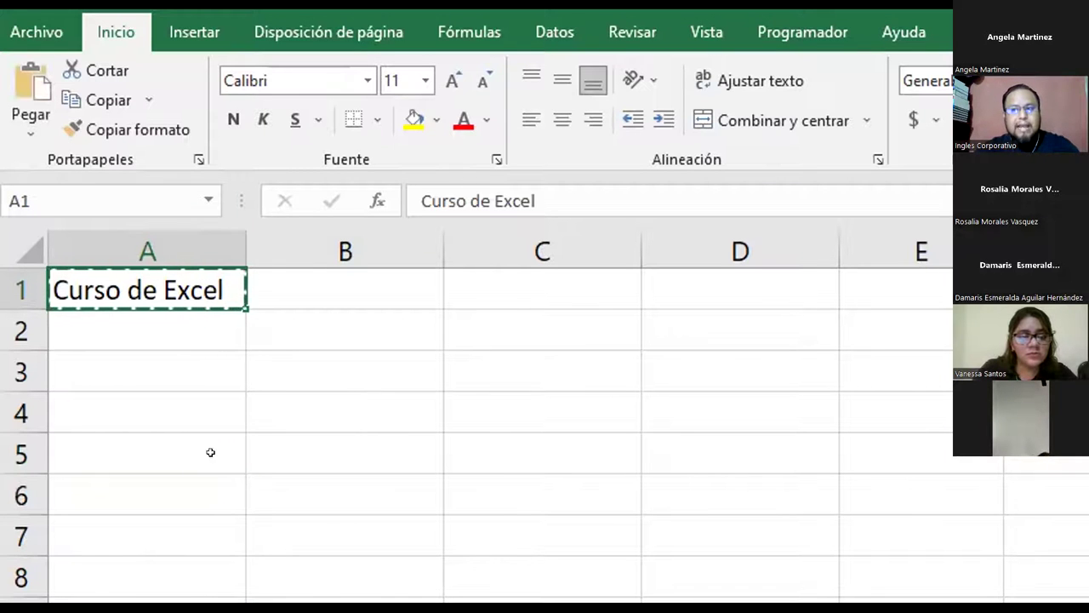
pyautogui.click(192, 485)
pyautogui.hotkey('ctrl', 'v')
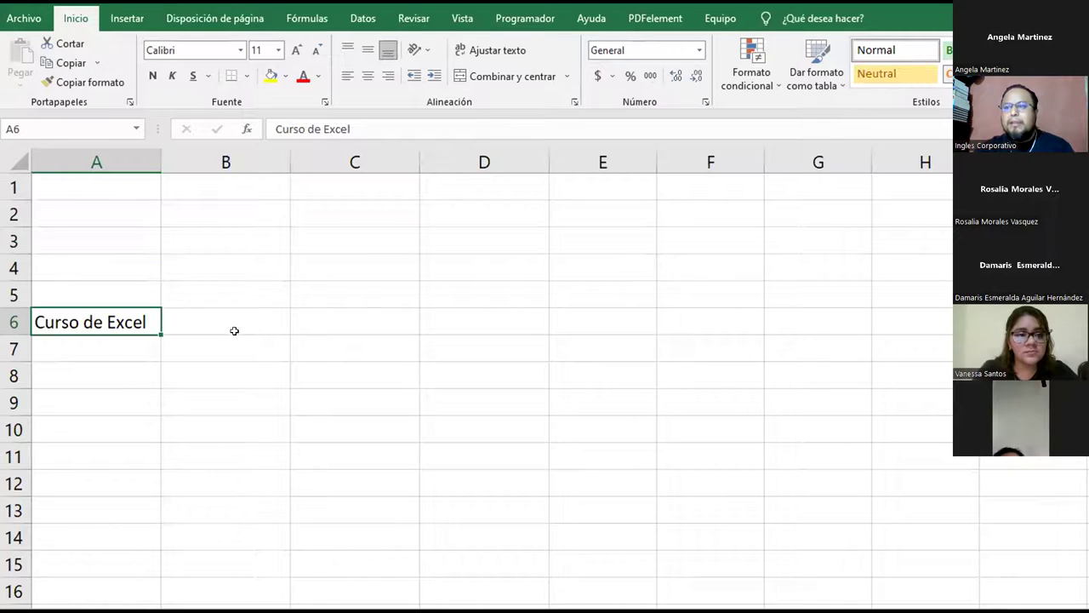
# Step: Clear cell A6 and copy the formatted amounts in C27:C32 to the cells starting at A1
pyautogui.press('Delete')
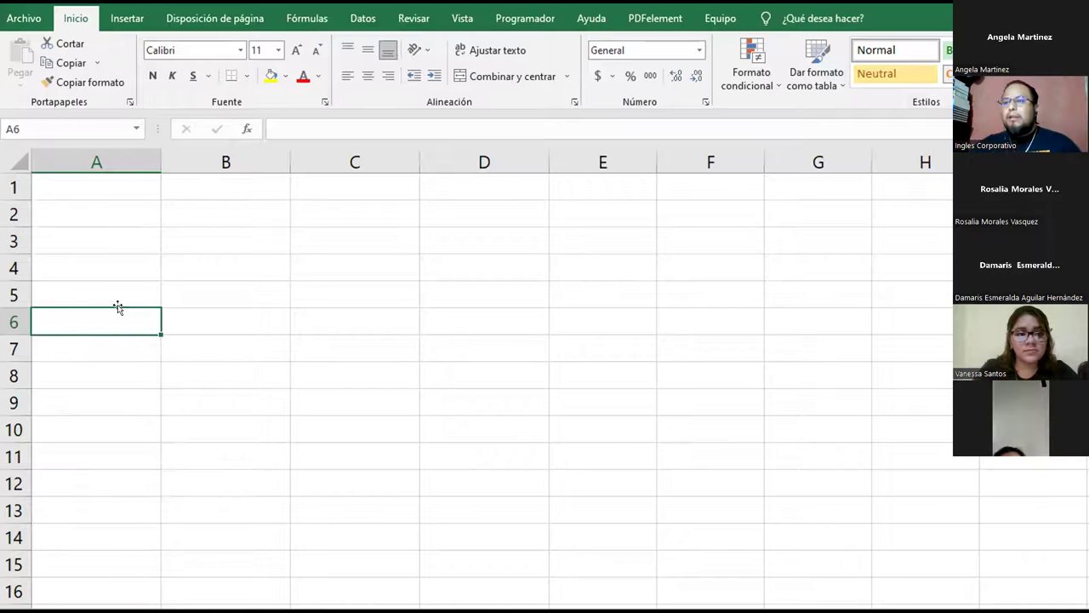
pyautogui.scroll(-6, 358, 404)
pyautogui.moveTo(341, 401); pyautogui.dragTo(335, 534)
pyautogui.hotkey('ctrl', 'c')
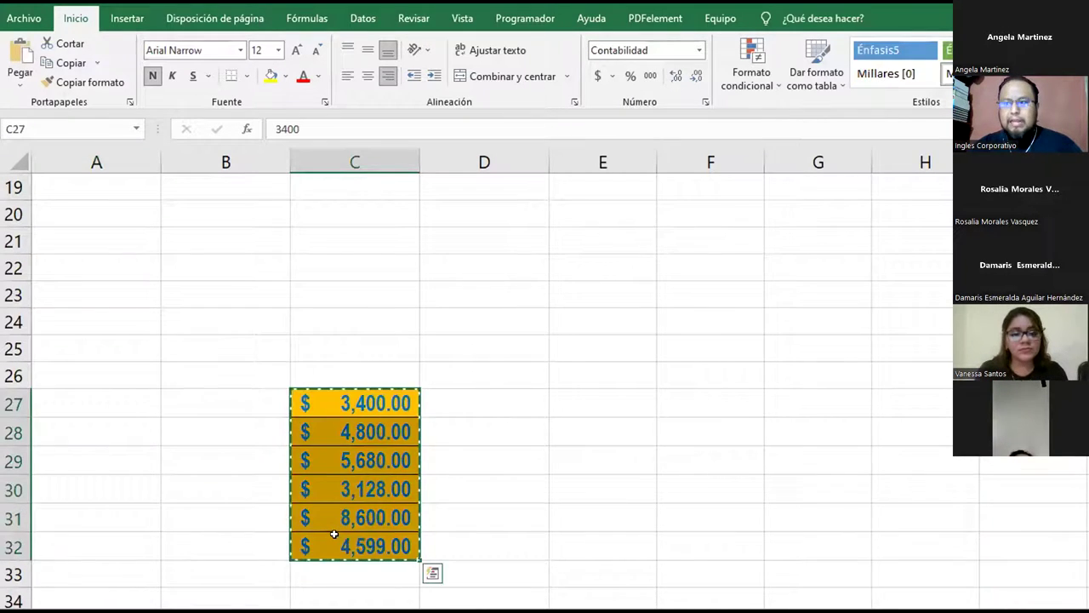
pyautogui.scroll(6, 334, 532)
pyautogui.click(131, 185)
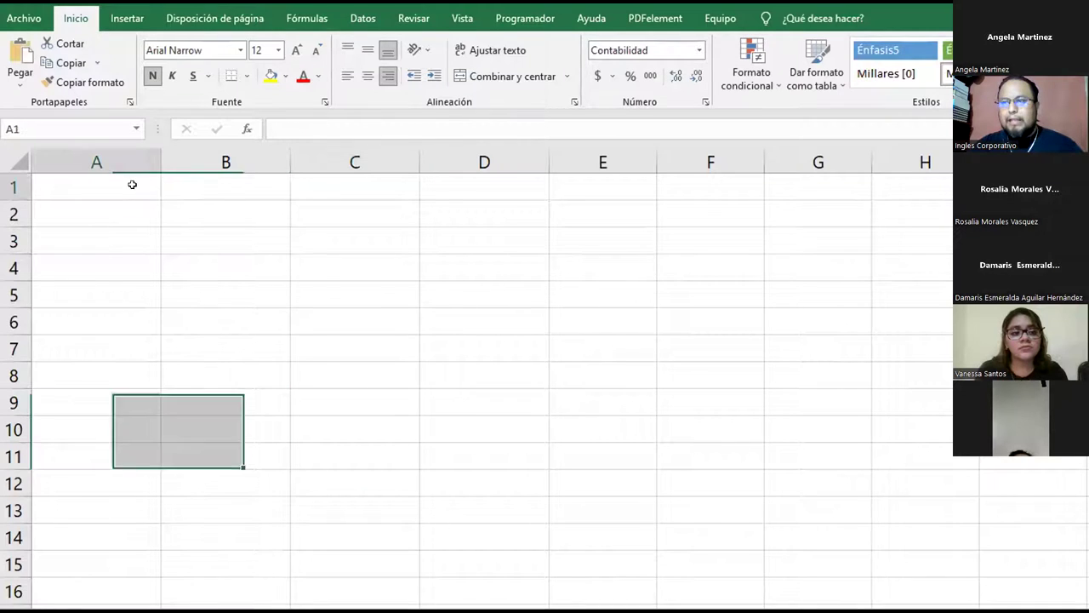
pyautogui.hotkey('ctrl', 'v')
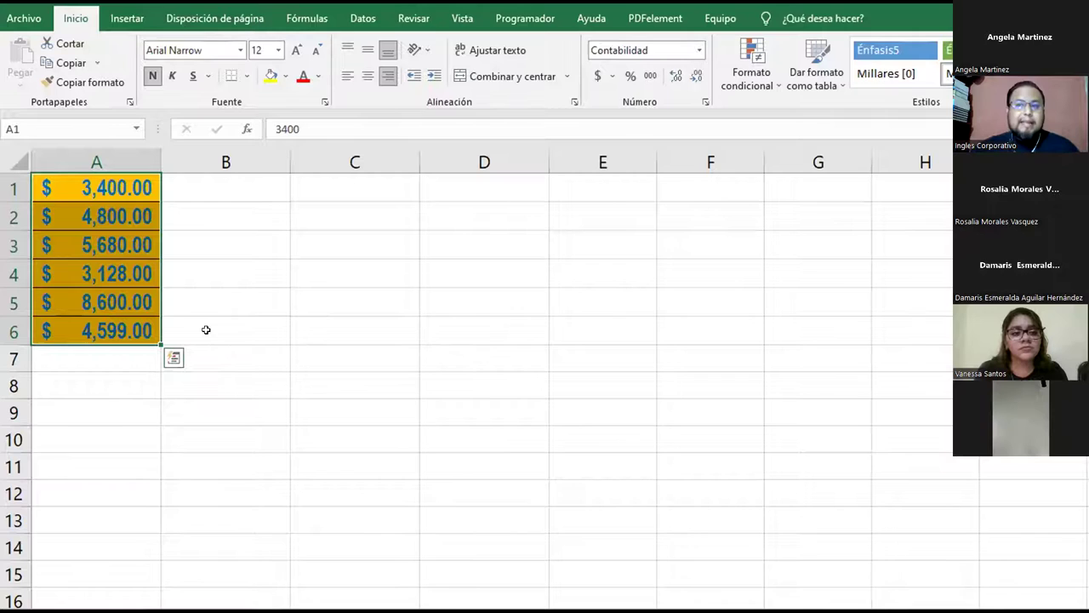
# Step: Check the font colour and fill colour palettes for the range A1:A6
pyautogui.click(138, 292)
pyautogui.moveTo(87, 186); pyautogui.dragTo(100, 318)
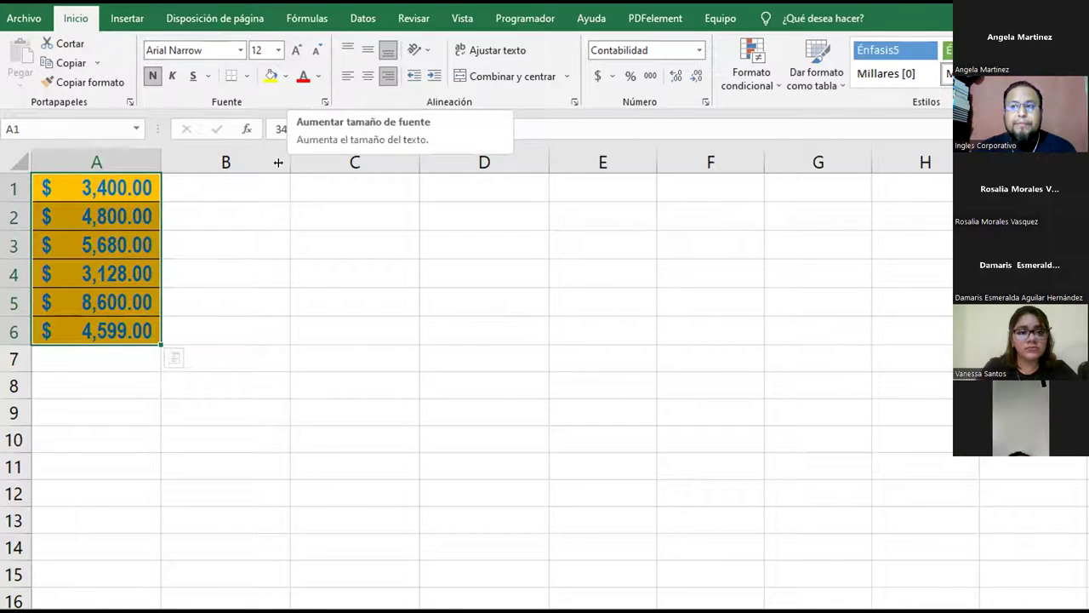
pyautogui.click(316, 79)
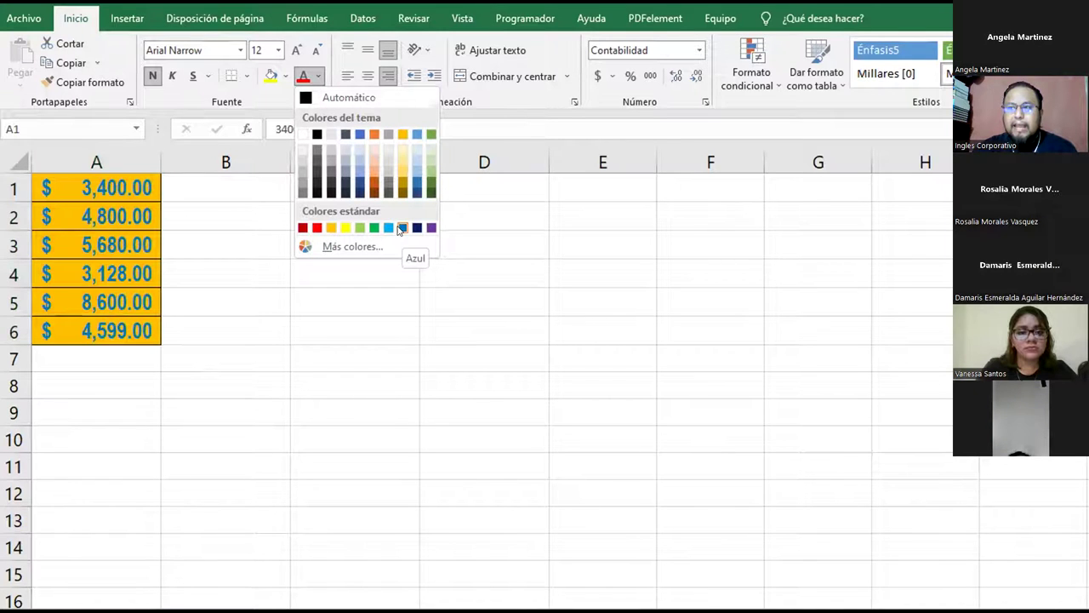
pyautogui.click(286, 76)
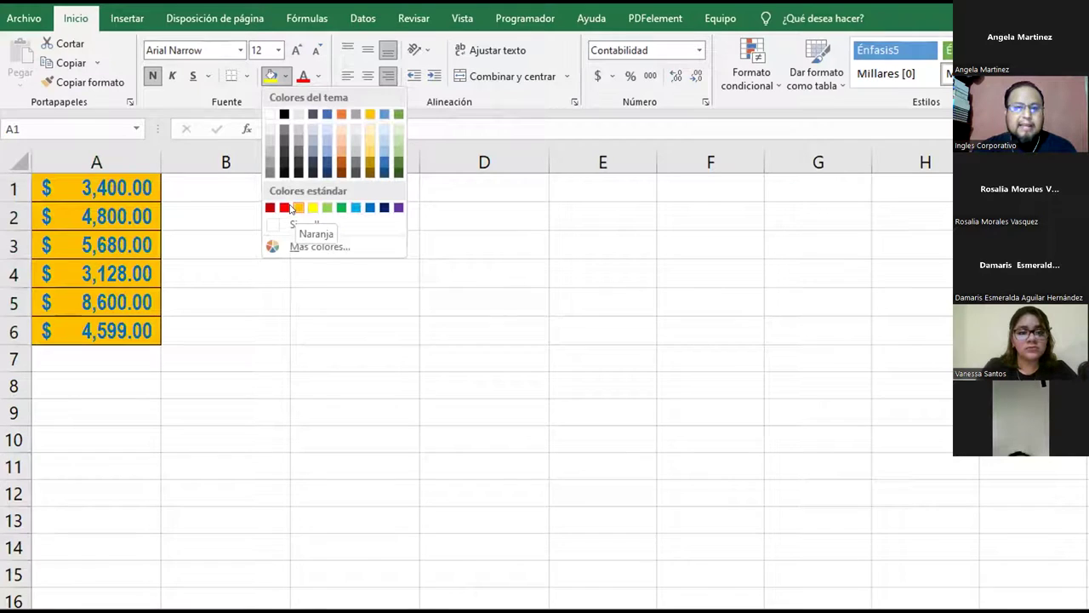
pyautogui.click(99, 272)
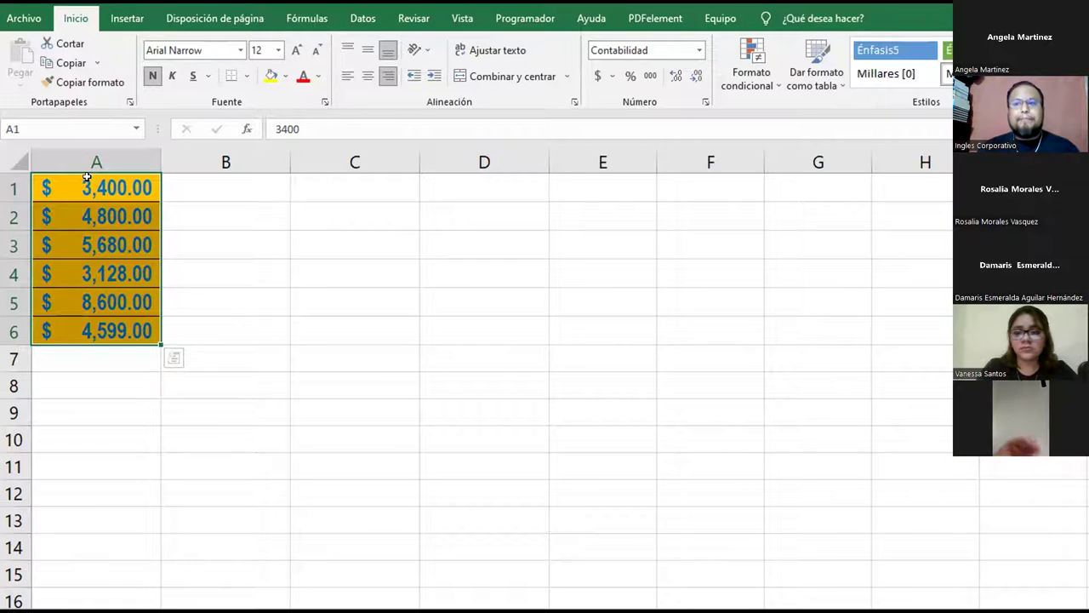
# Step: Copy the range A1:A6 of formatted amounts
pyautogui.moveTo(57, 187); pyautogui.dragTo(71, 328)
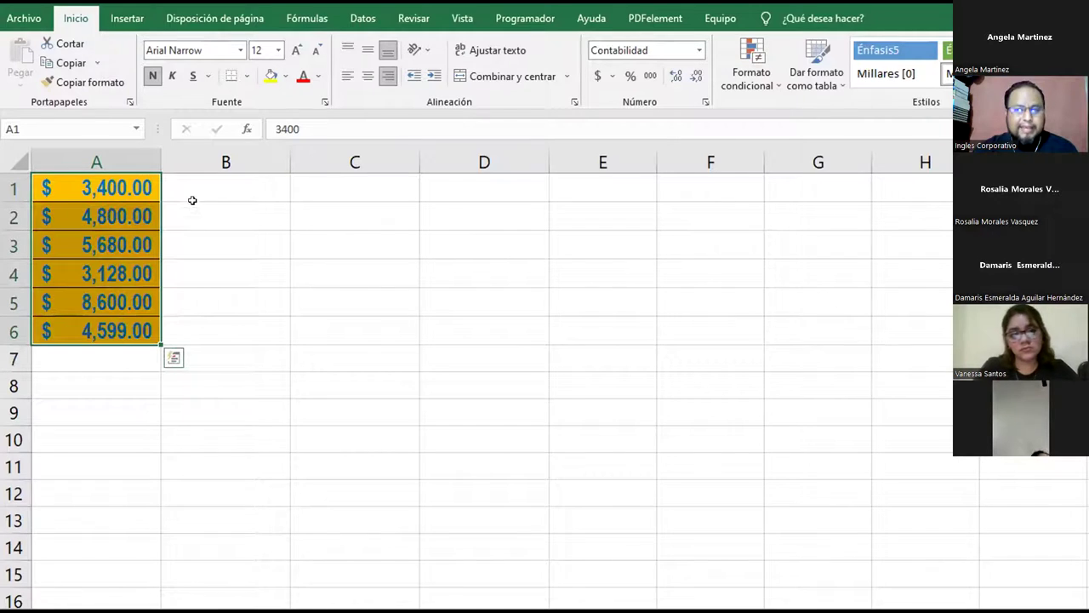
pyautogui.rightClick(91, 253)
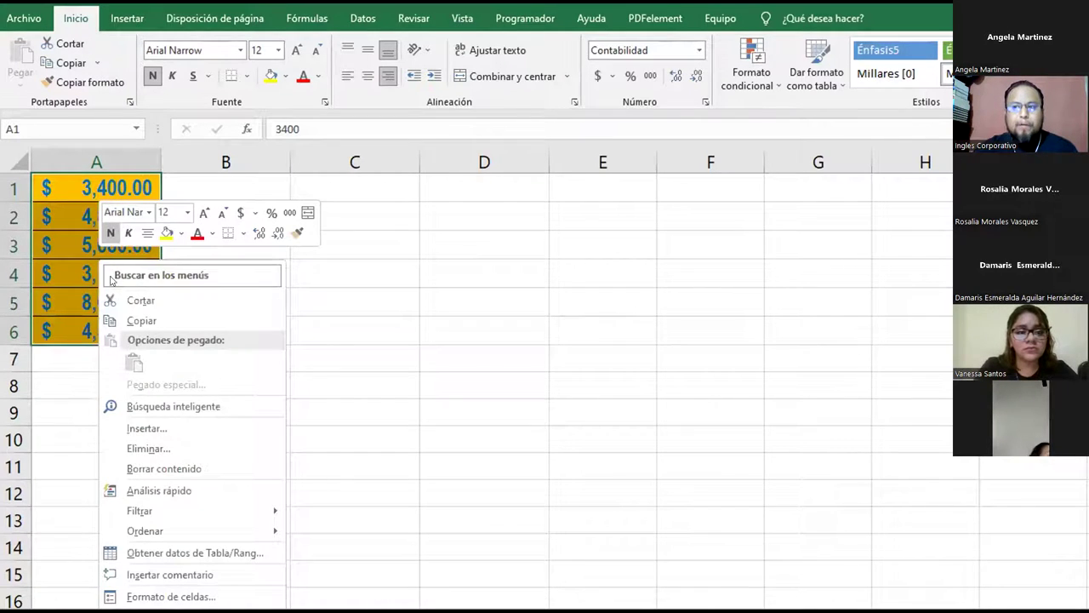
pyautogui.click(143, 315)
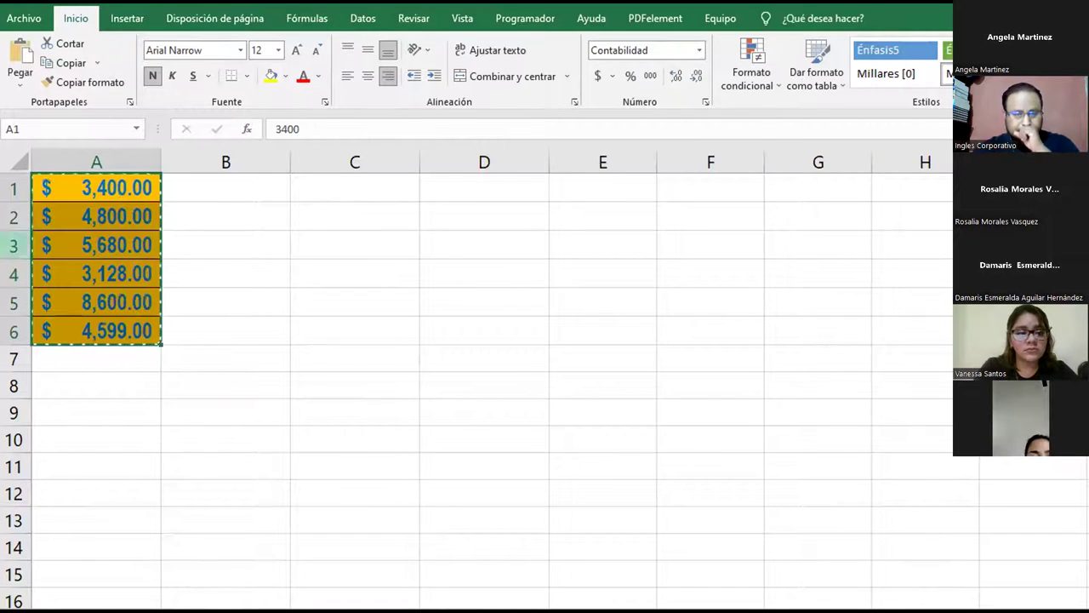
pyautogui.click(96, 187)
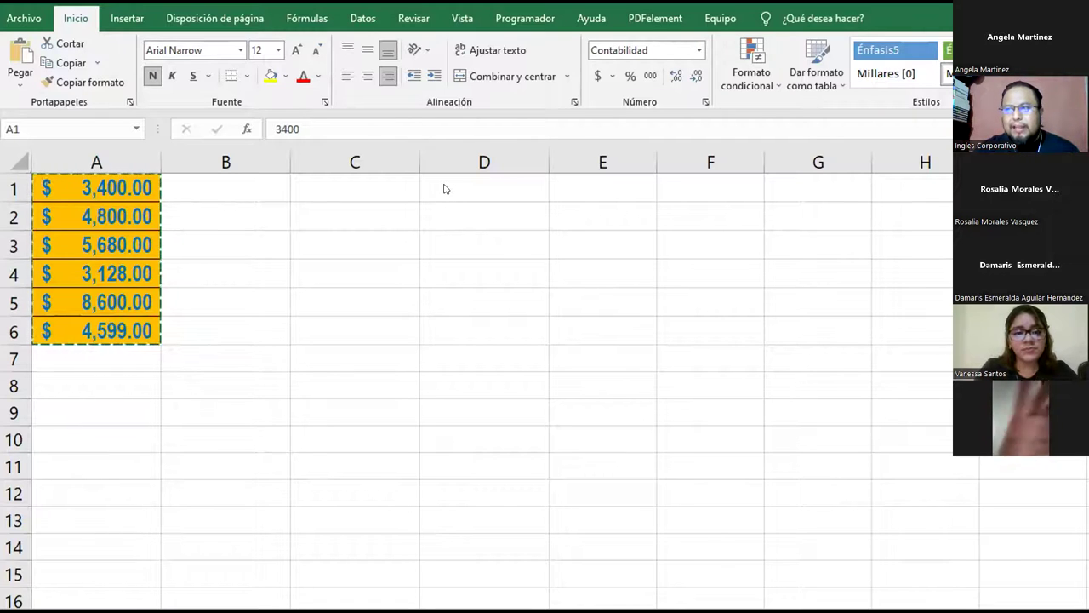
pyautogui.hotkey('ctrl', 'shift', 'Down')
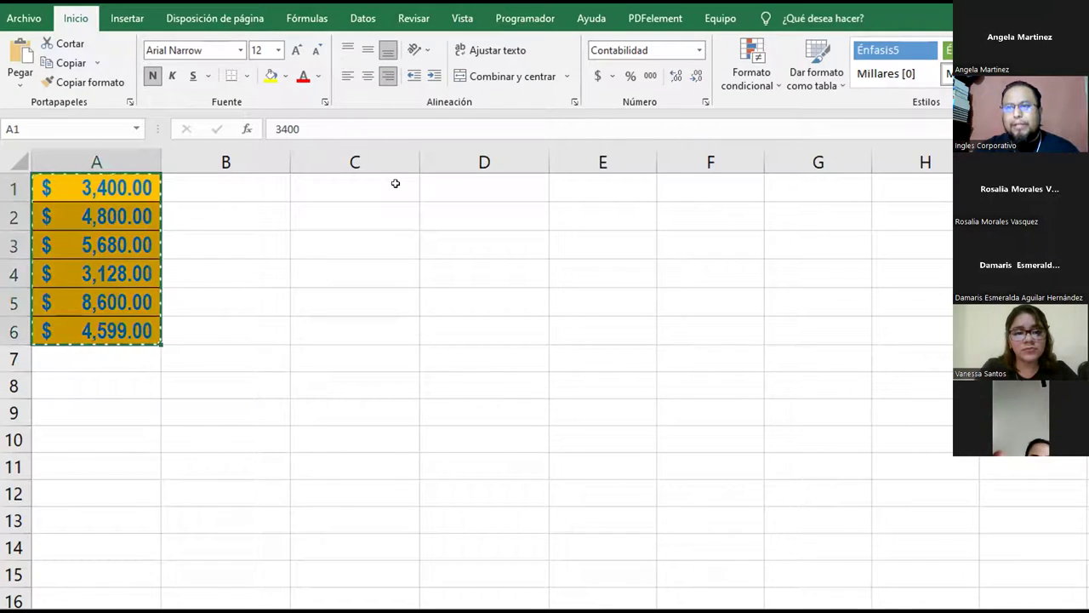
# Step: Preview the paste options at cell C1 and paste the copied column there transposed into a row
pyautogui.click(396, 184)
pyautogui.rightClick(396, 185)
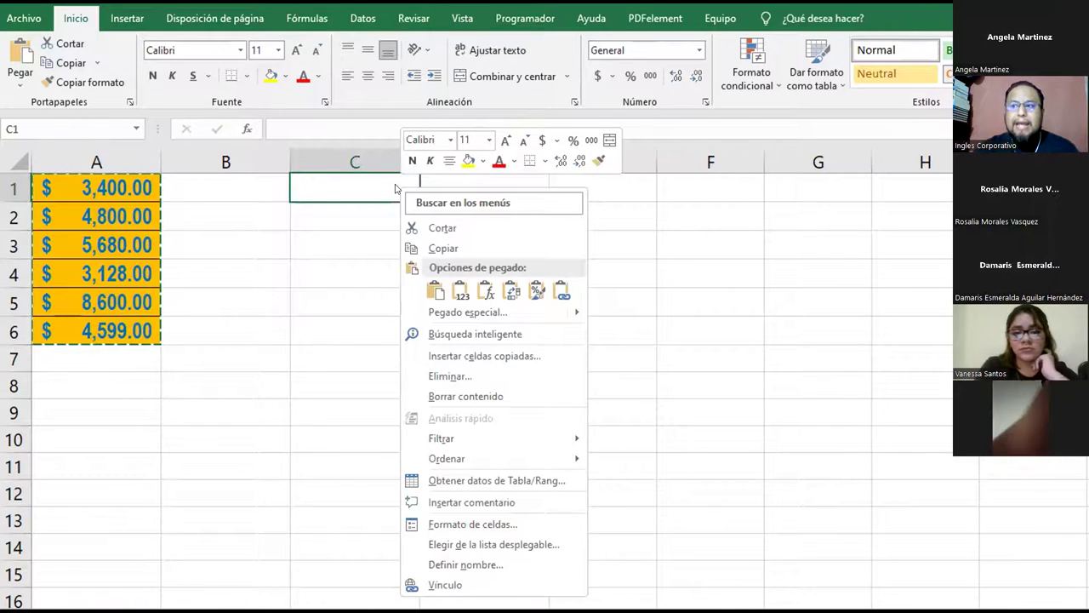
pyautogui.click(435, 290)
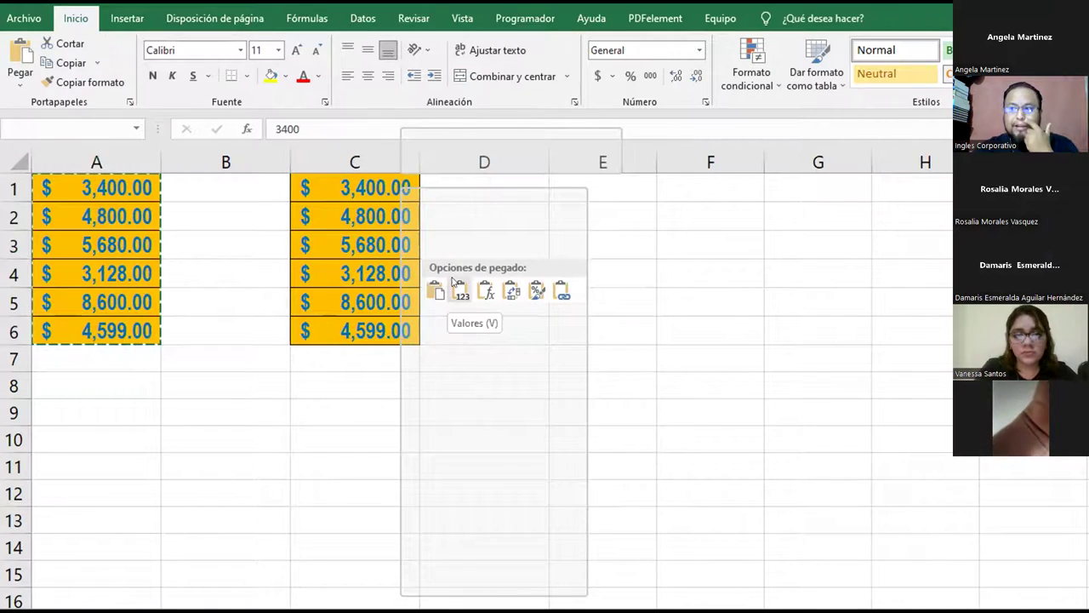
pyautogui.hotkey('ctrl', 'z')
pyautogui.rightClick(403, 189)
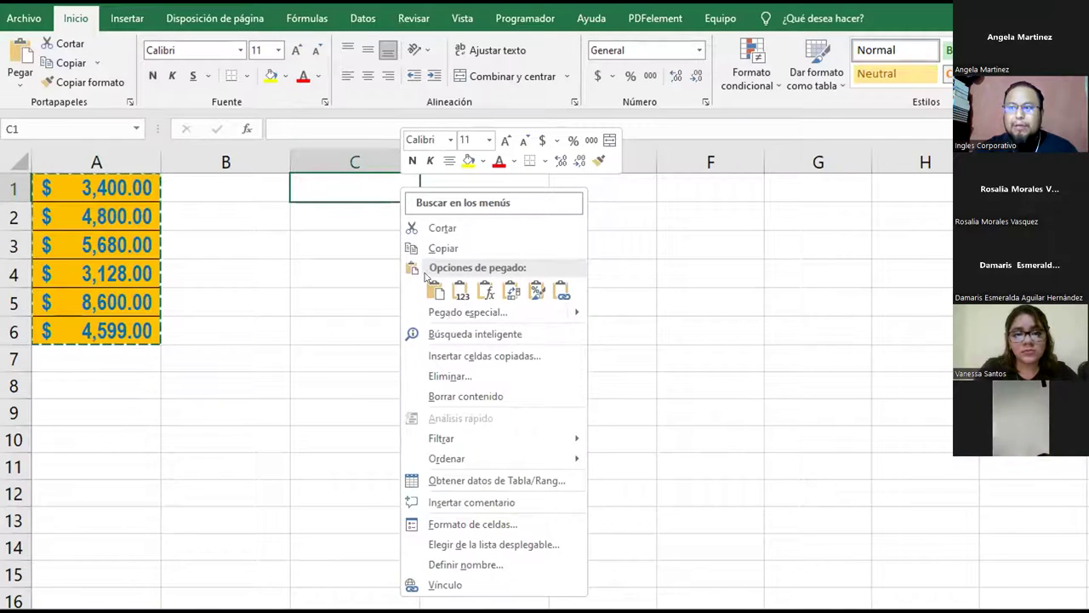
pyautogui.click(435, 289)
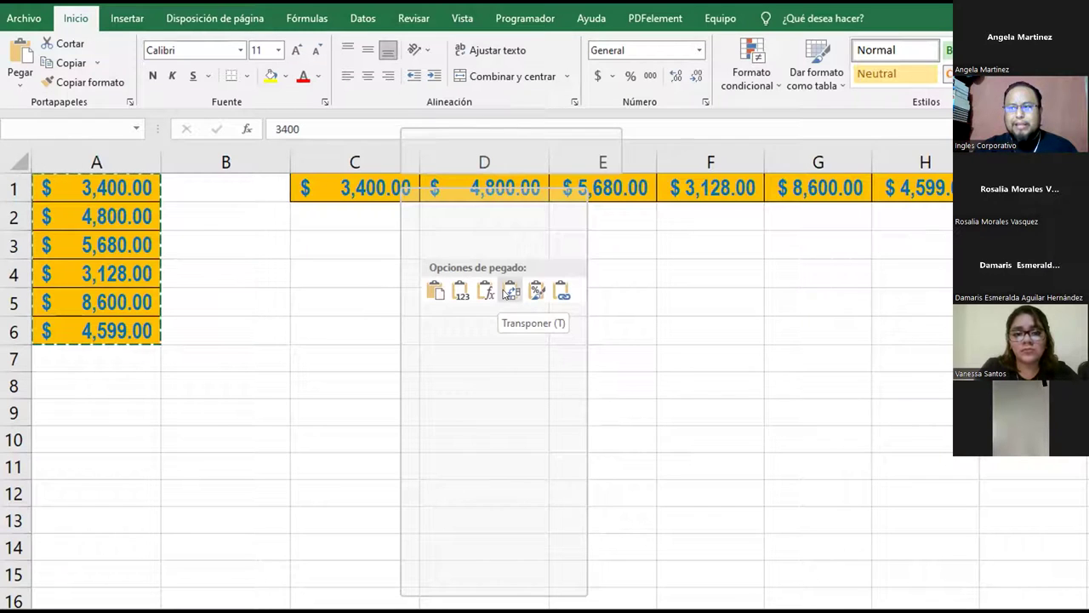
pyautogui.click(509, 292)
pyautogui.click(504, 288)
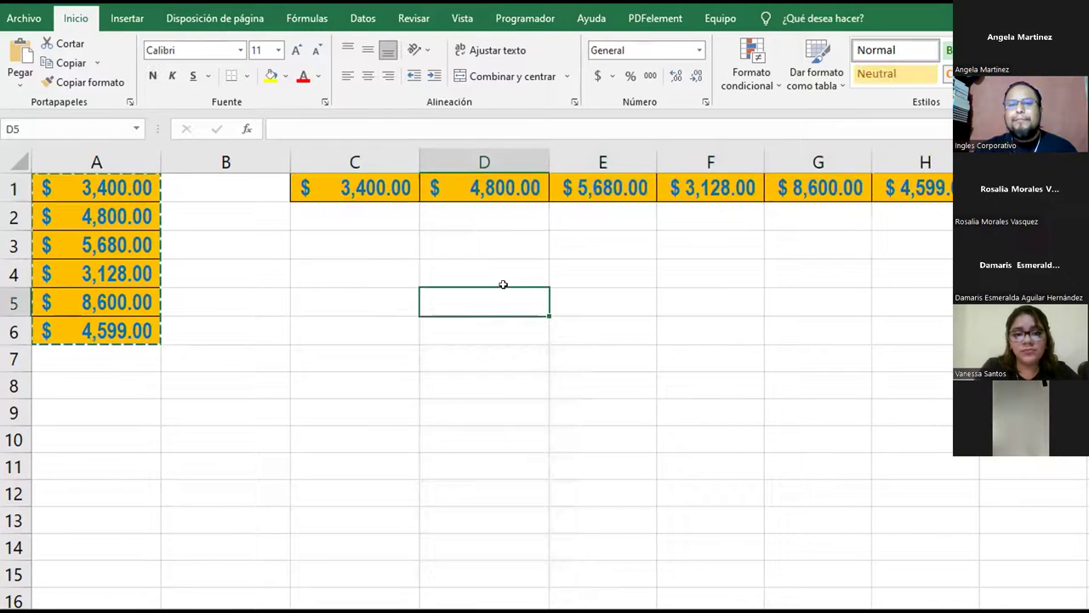
# Step: Copy the row of amounts in C1:H1
pyautogui.moveTo(356, 189); pyautogui.dragTo(912, 189)
pyautogui.moveTo(112, 181); pyautogui.dragTo(102, 328)
pyautogui.hotkey('ctrl', 'v')
pyautogui.click(324, 187)
pyautogui.moveTo(491, 186); pyautogui.dragTo(936, 186)
pyautogui.rightClick(936, 185)
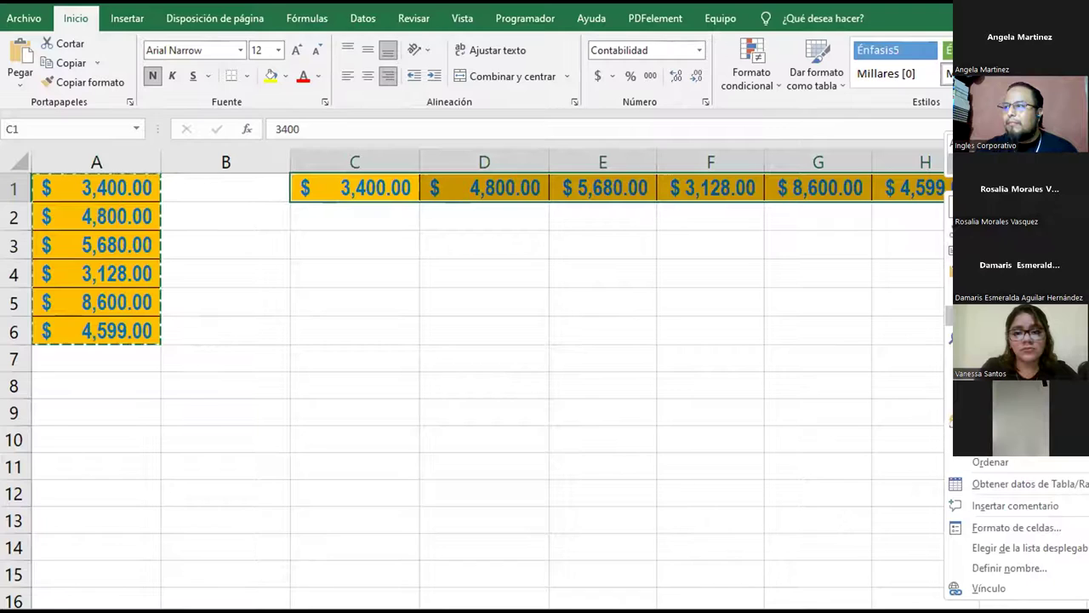
pyautogui.press('v')
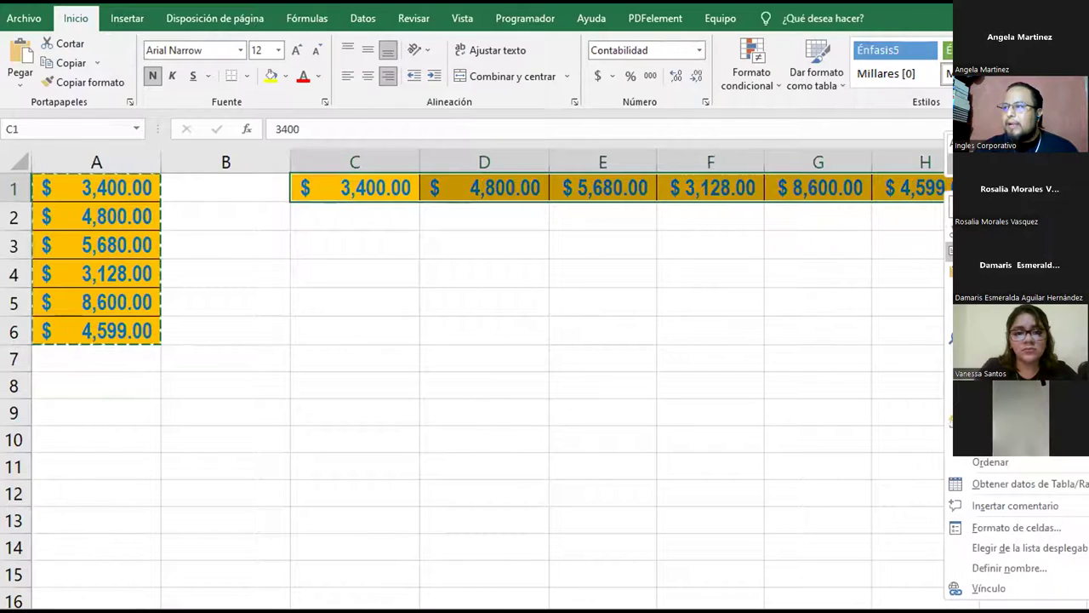
pyautogui.click(1018, 251)
# Step: Paste the copied row transposed into a column starting at cell C3
pyautogui.rightClick(932, 187)
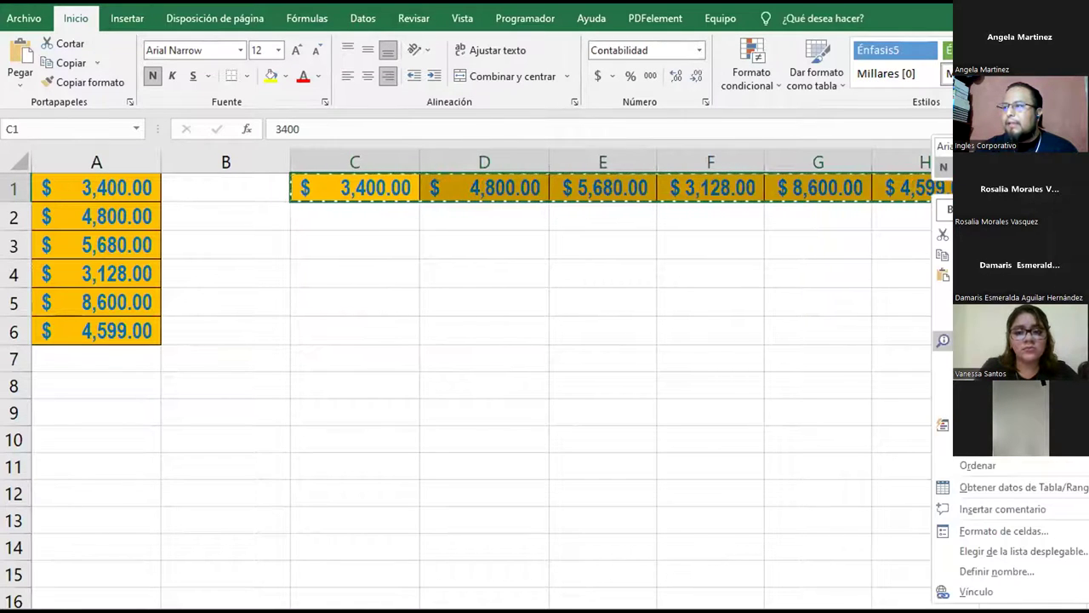
pyautogui.click(326, 348)
pyautogui.click(320, 319)
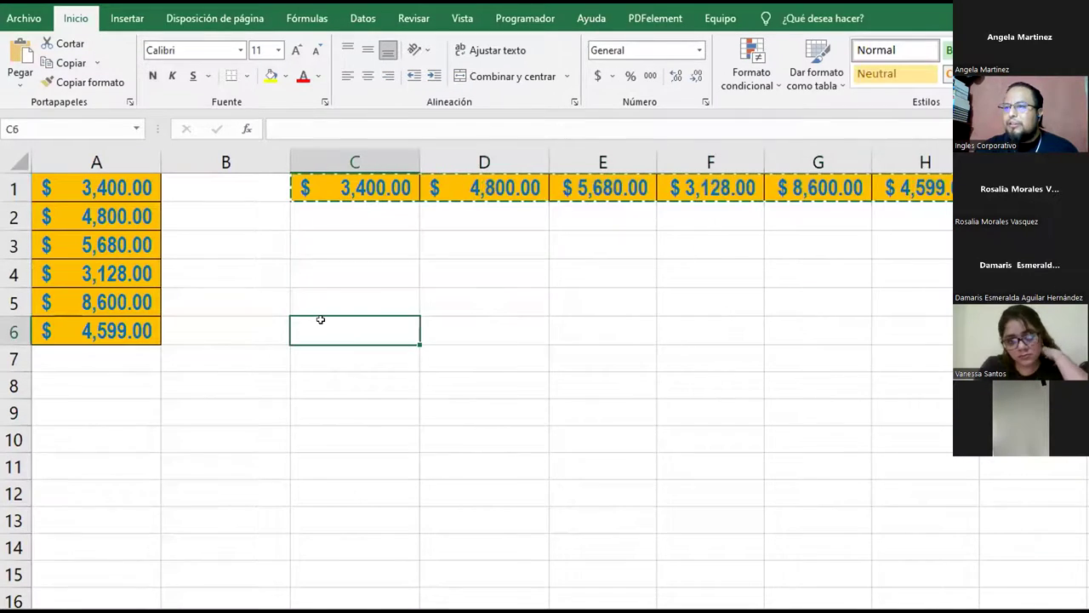
pyautogui.rightClick(326, 323)
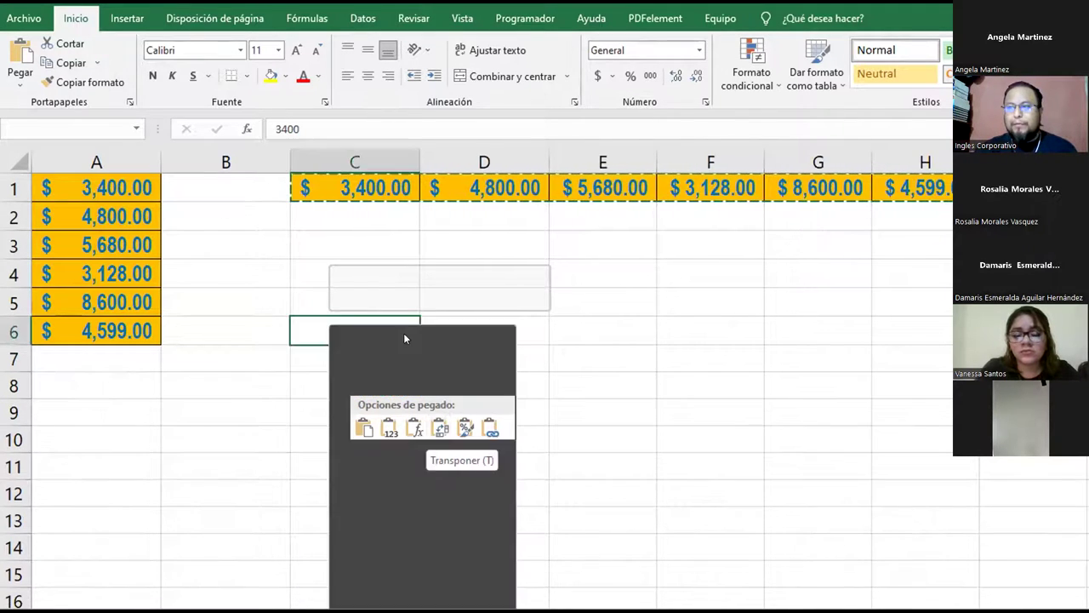
pyautogui.click(319, 242)
pyautogui.click(319, 242)
pyautogui.rightClick(319, 242)
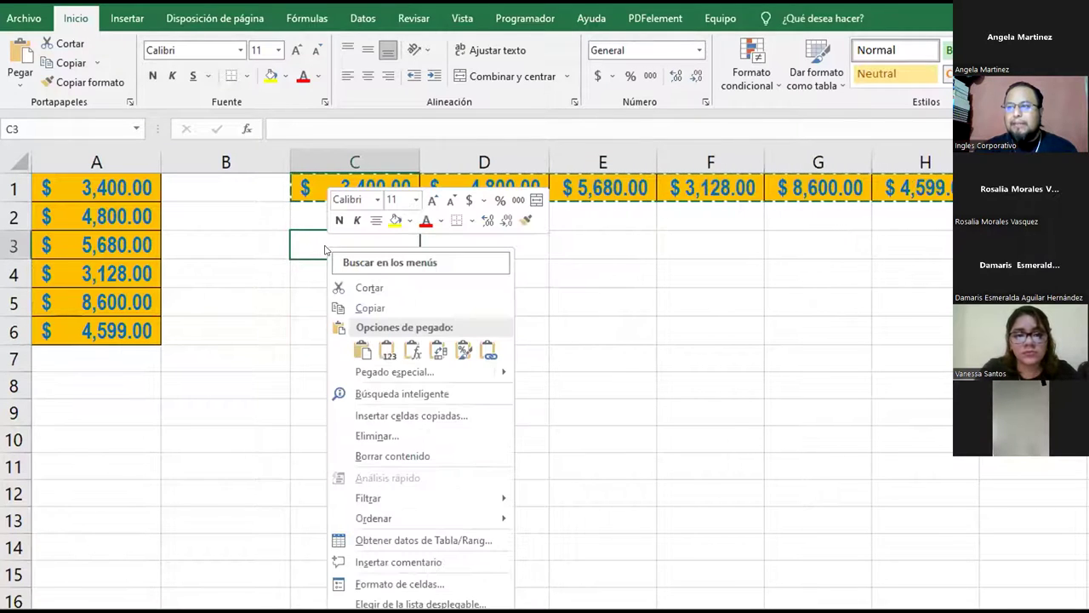
pyautogui.click(434, 348)
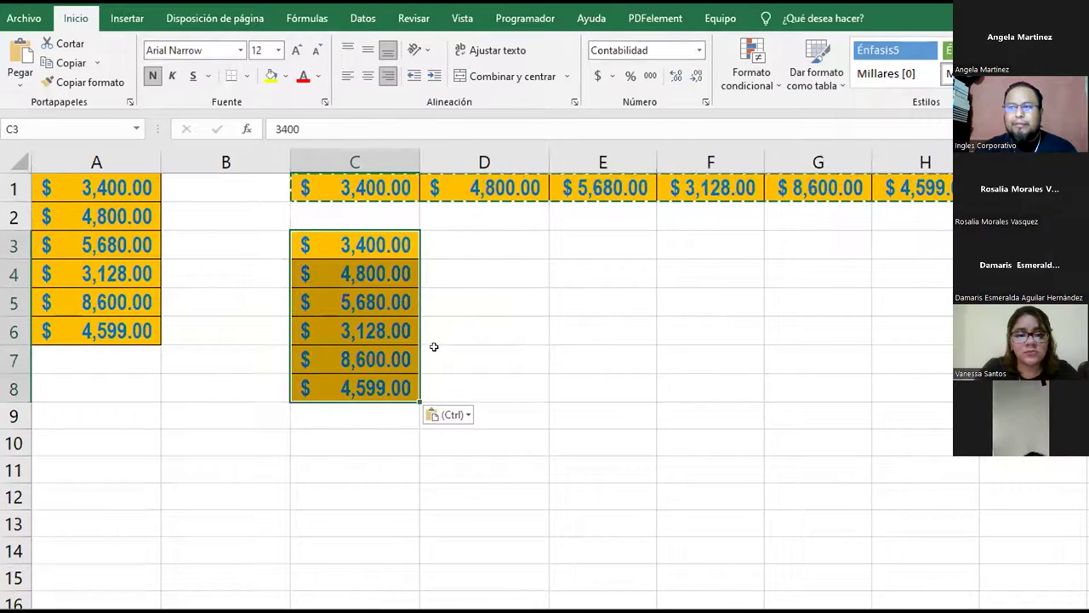
# Step: Paste the copied row as a link starting at cell D3, and select cell D6
pyautogui.click(492, 242)
pyautogui.rightClick(492, 242)
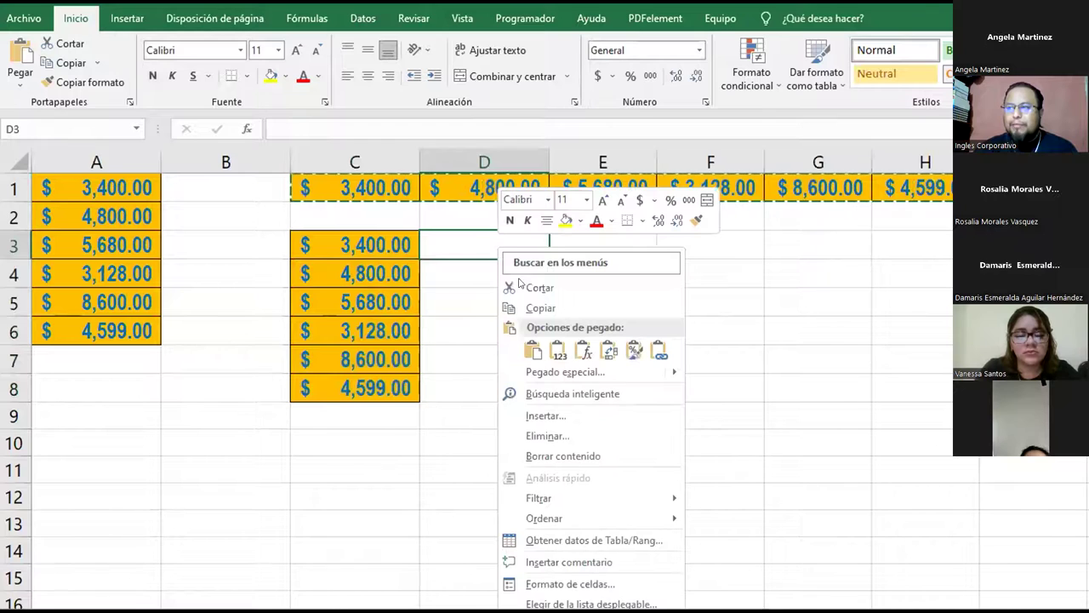
pyautogui.moveTo(596, 370)
pyautogui.click(657, 349)
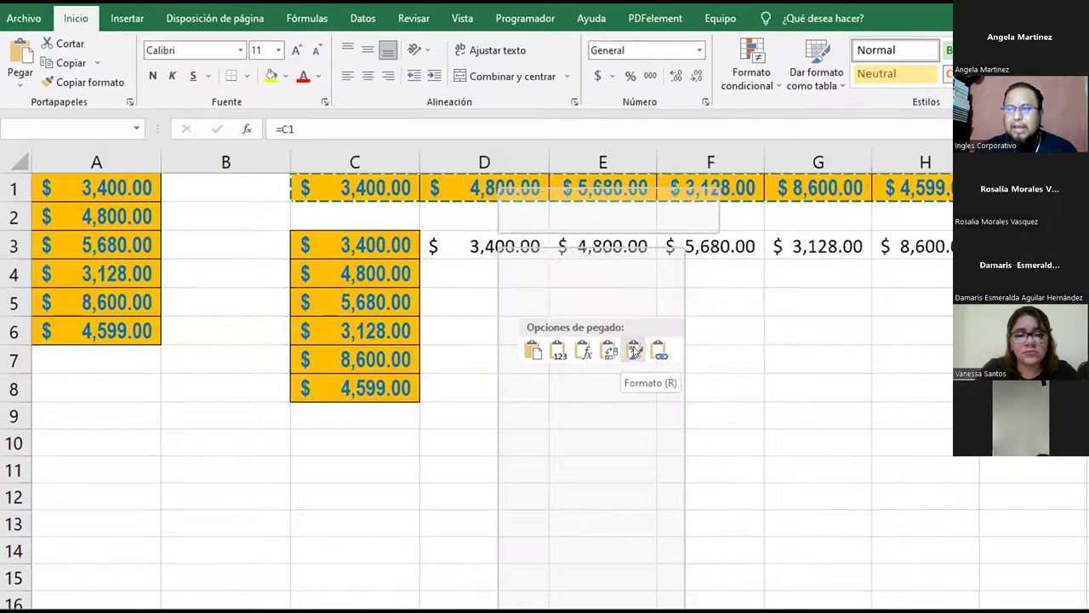
pyautogui.click(658, 353)
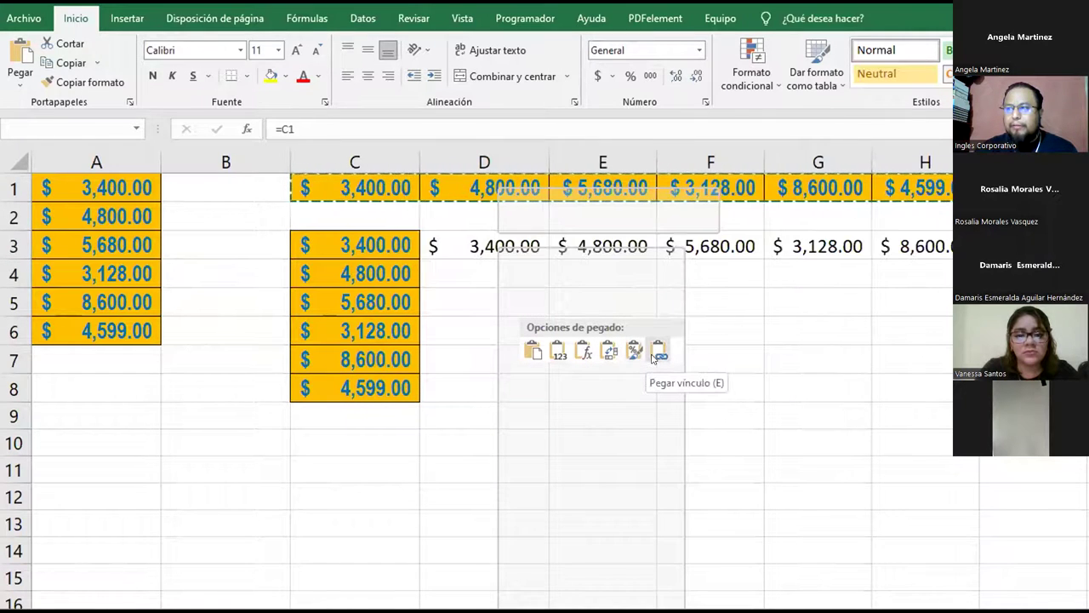
pyautogui.click(658, 352)
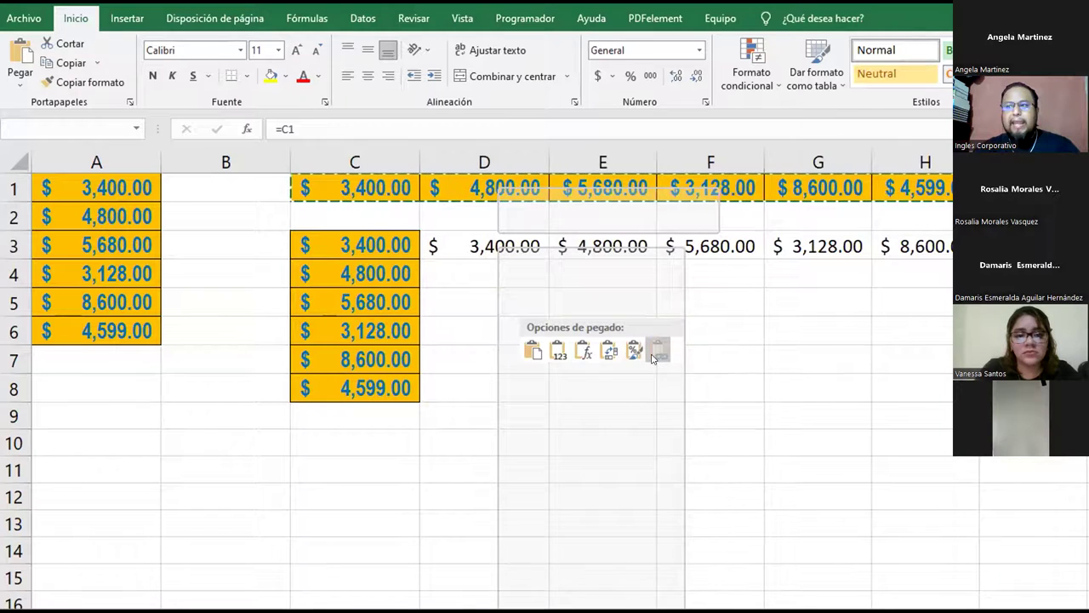
pyautogui.click(479, 317)
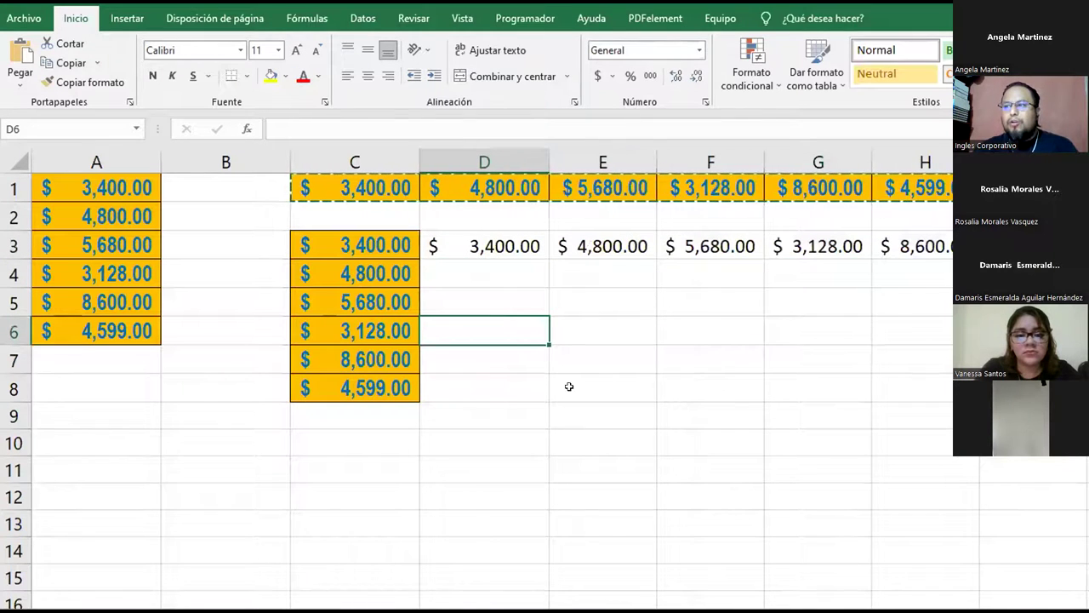
# Step: Paste only the formatting of the copied row starting at cell D6
pyautogui.rightClick(504, 334)
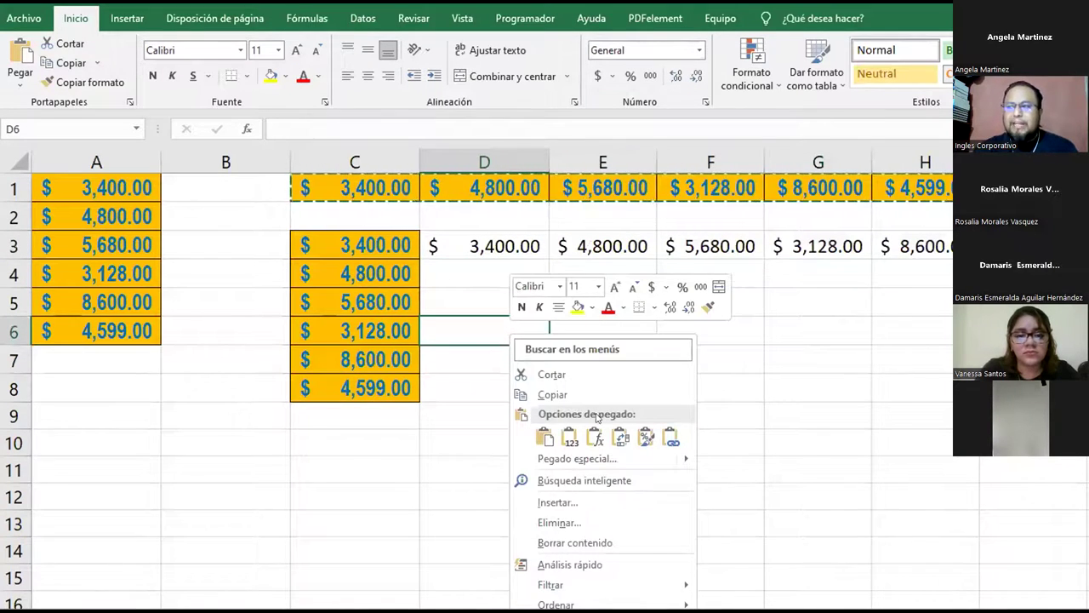
pyautogui.click(643, 437)
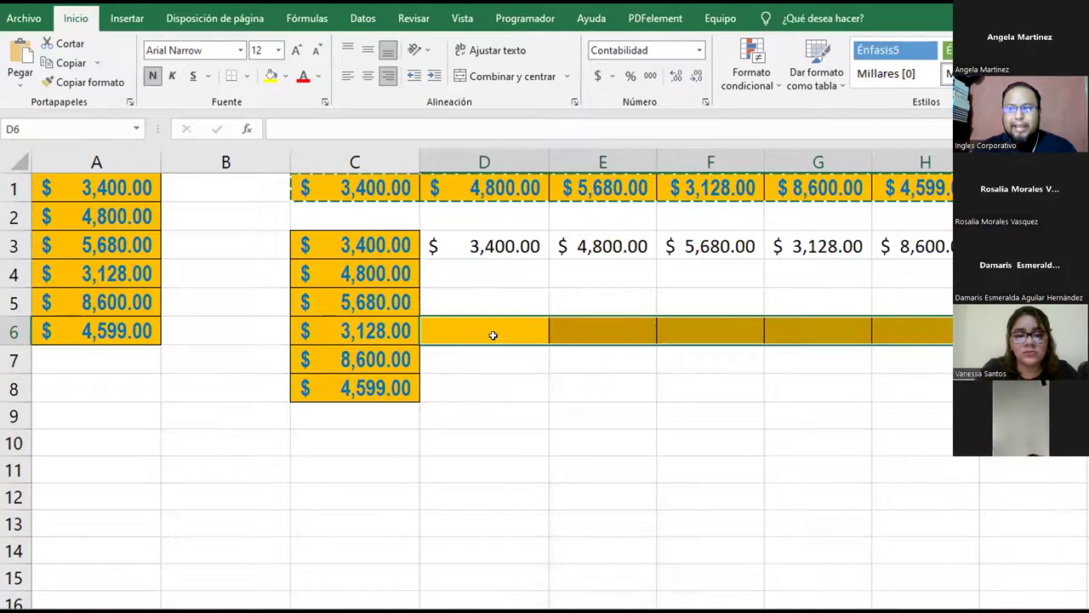
# Step: Enter the month headings Enero, Febrero and Marzo in cells D6, E6 and F6
pyautogui.click(502, 330)
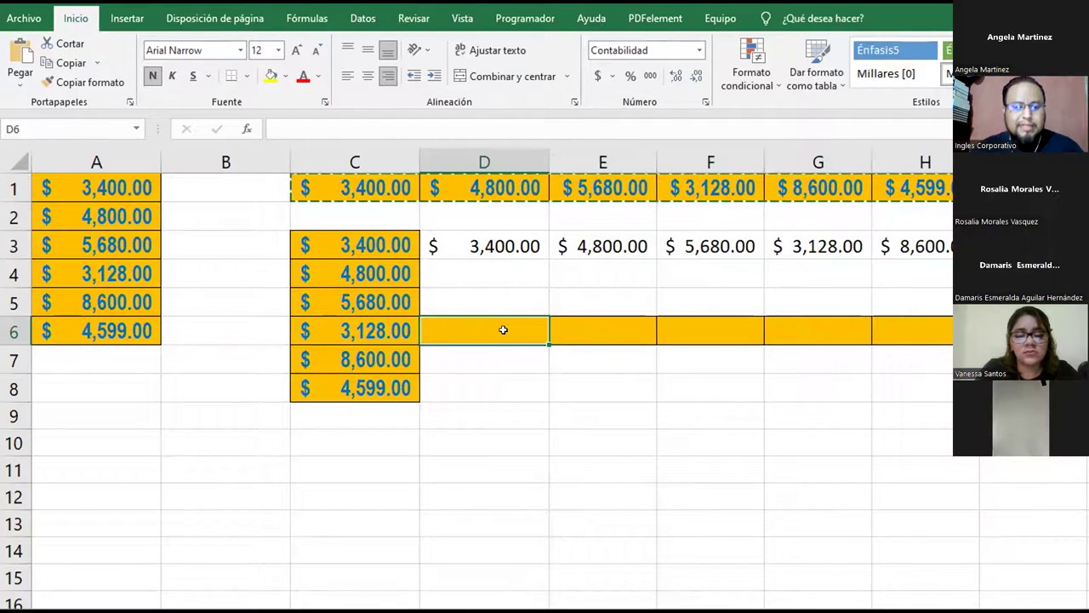
pyautogui.write('Enero')
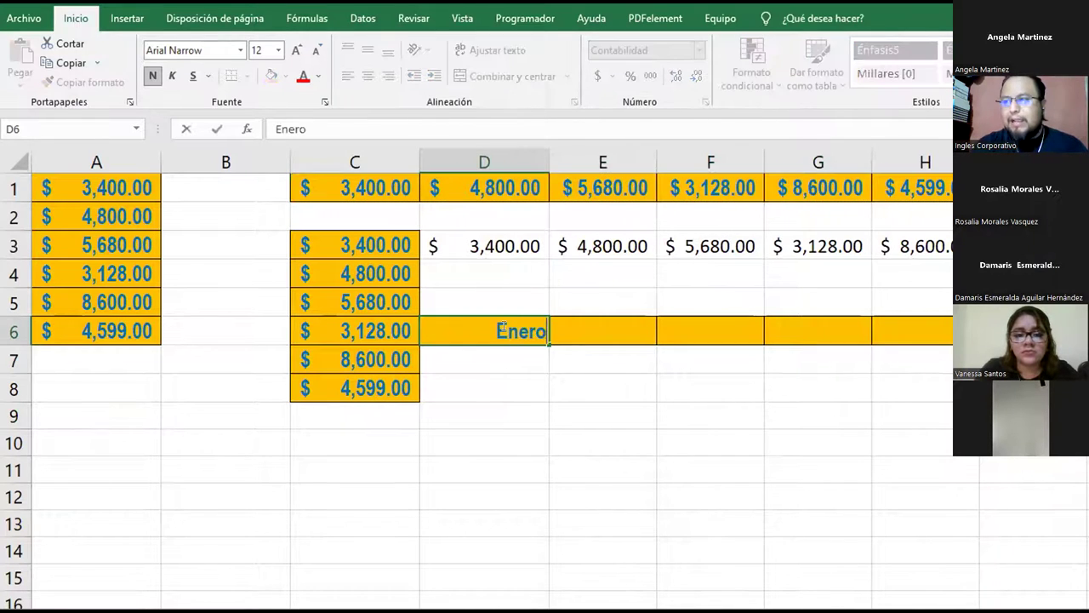
pyautogui.press('Tab')
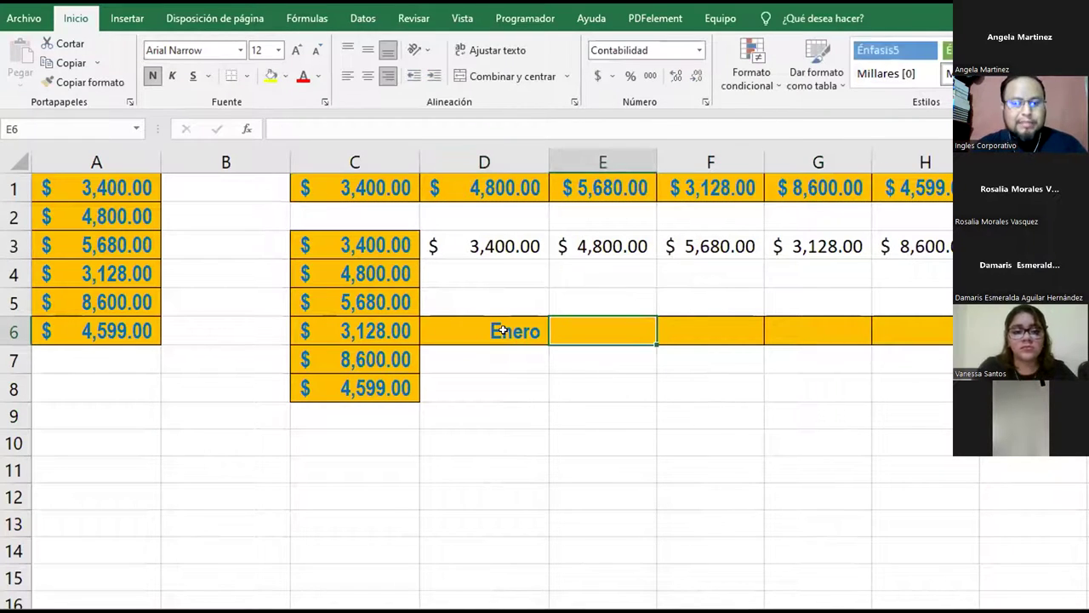
pyautogui.write('Febrero')
pyautogui.press('Tab')
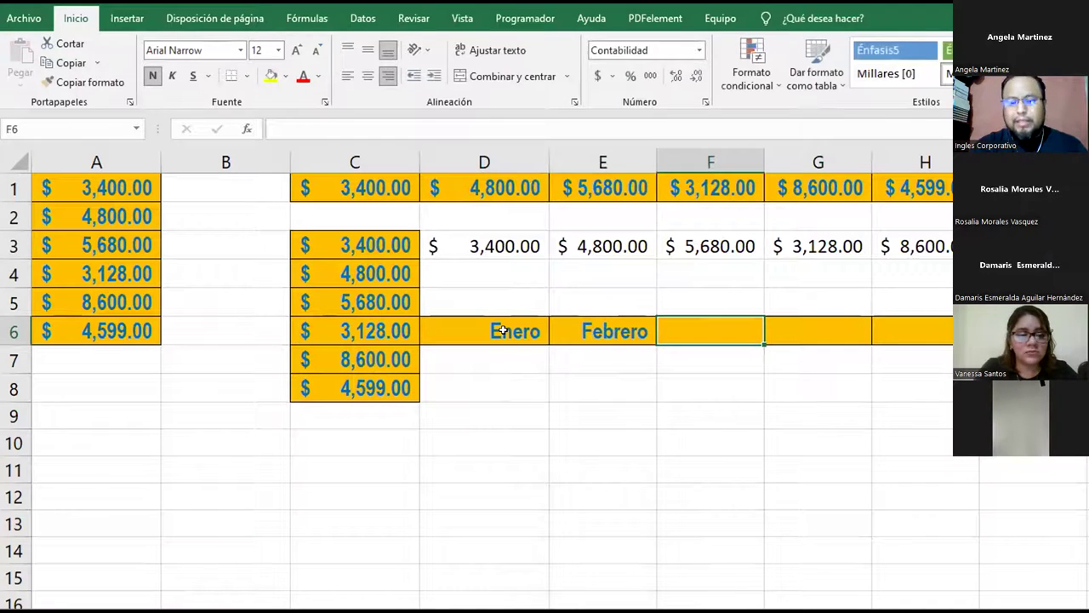
pyautogui.write('Ma')
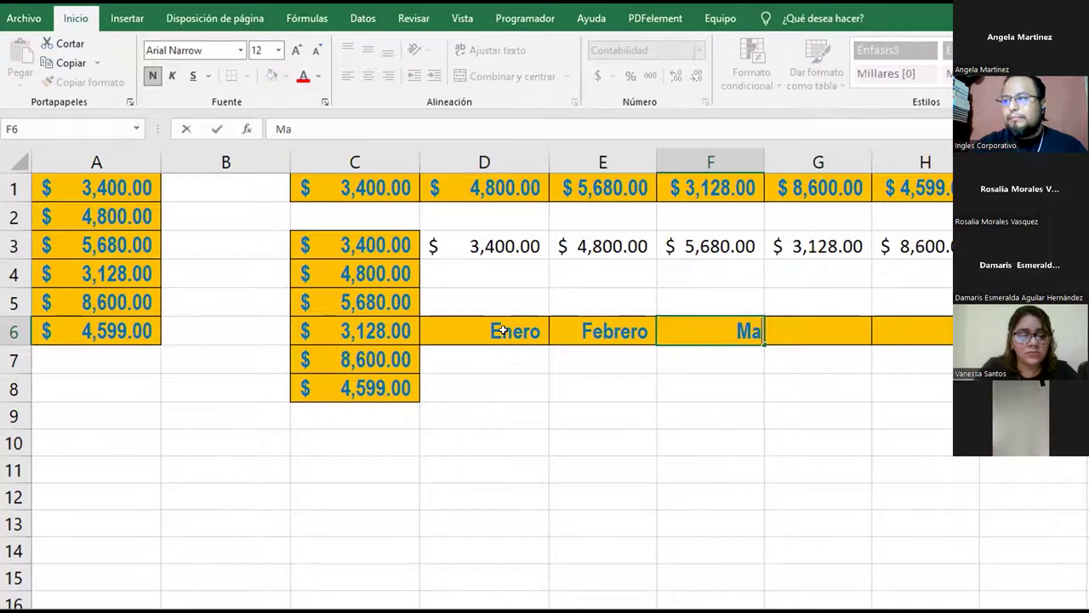
pyautogui.write('rzo')
pyautogui.press('Tab')
# Step: Enter Abril, Mayo and Junio in cells G6, H6 and I6, correcting the entry that combines Mayo and Junio
pyautogui.write('AB')
pyautogui.press('BackSpace')
pyautogui.press('BackSpace')
pyautogui.write('Abril')
pyautogui.press('Tab')
pyautogui.write('May')
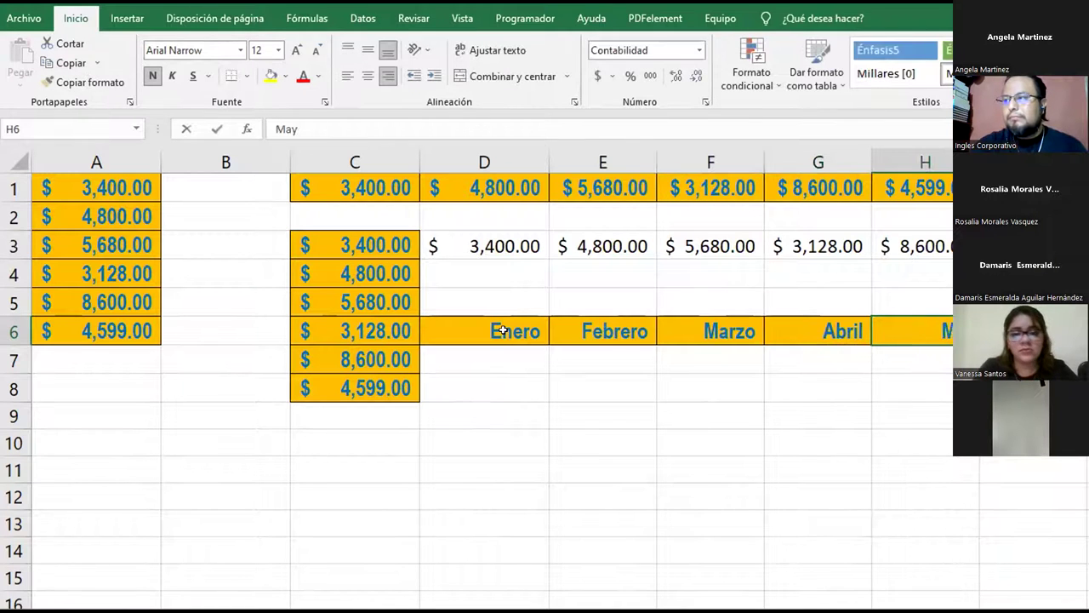
pyautogui.write('o Junio')
pyautogui.press('Return')
pyautogui.click(503, 331)
pyautogui.press('Right')
pyautogui.press('Right')
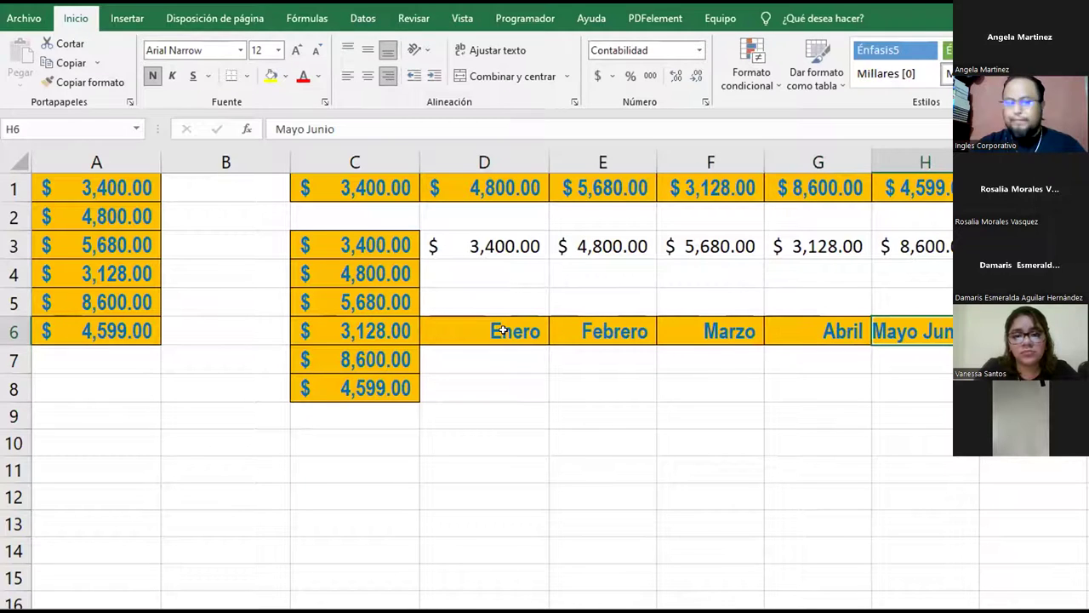
pyautogui.hotkey('ctrl', 'z')
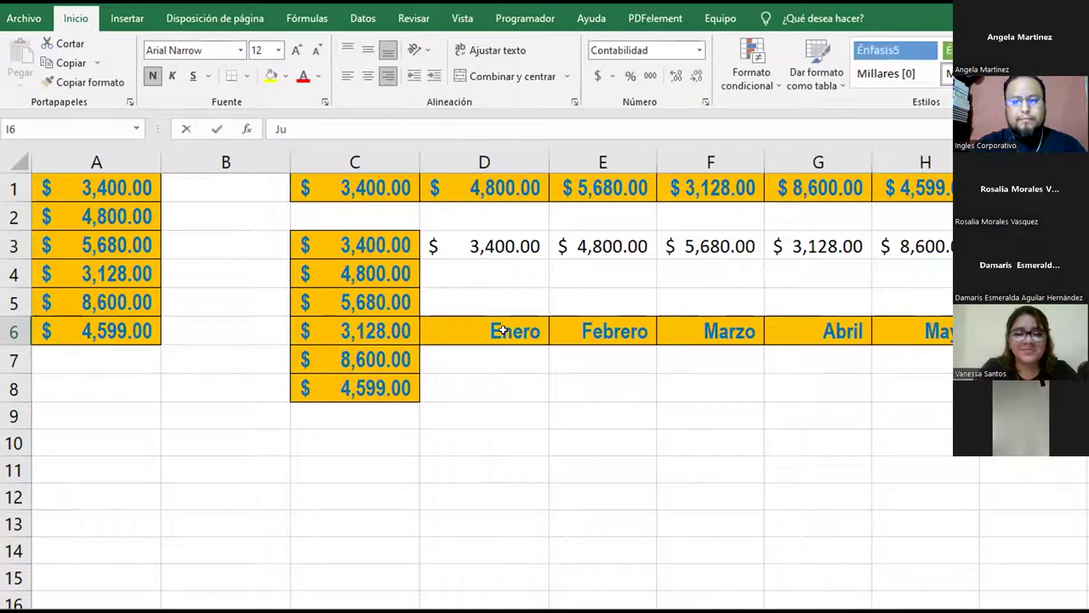
pyautogui.press('Down')
pyautogui.press('Left')
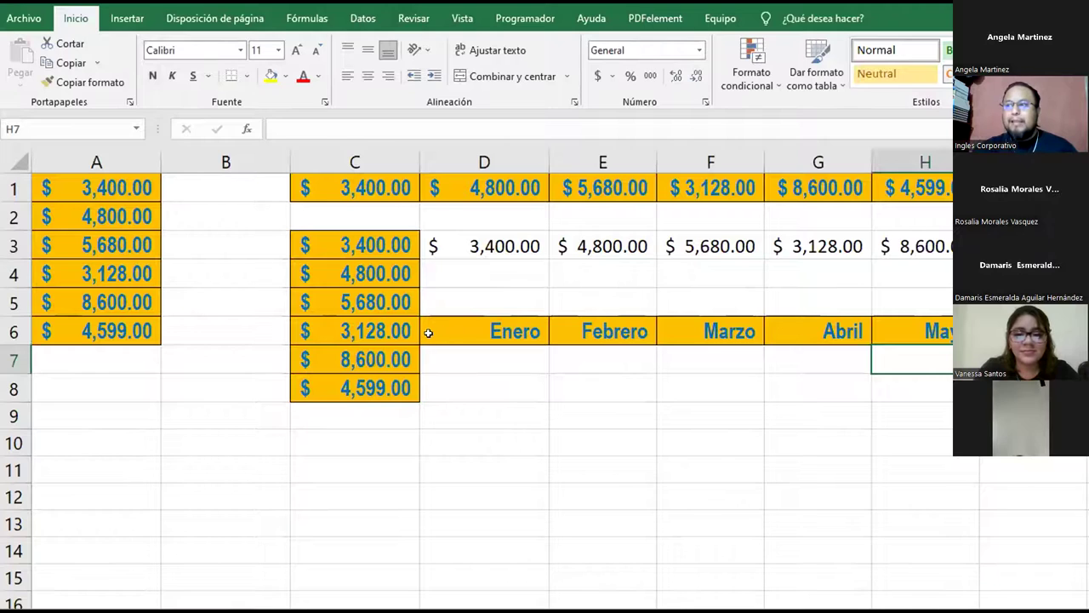
# Step: Move the row of month headings from row 6 to C11:H11
pyautogui.moveTo(449, 322); pyautogui.dragTo(816, 485)
pyautogui.moveTo(114, 186); pyautogui.dragTo(110, 333)
pyautogui.moveTo(344, 480); pyautogui.dragTo(928, 476)
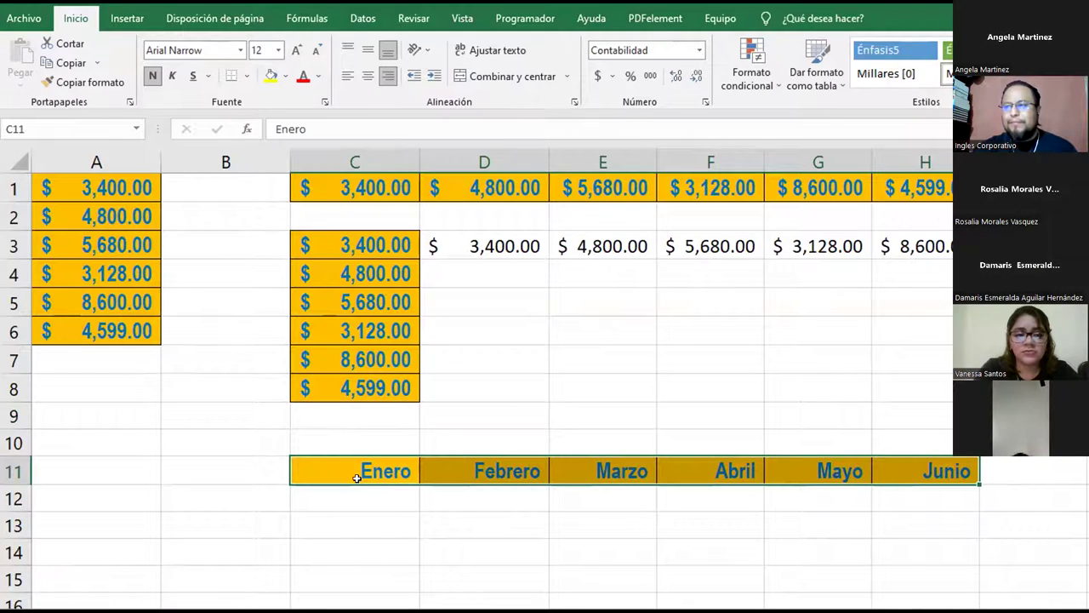
# Step: Copy the row of amounts in C1:H1 and paste only the values starting at cell C13
pyautogui.moveTo(333, 189); pyautogui.dragTo(919, 191)
pyautogui.rightClick(920, 198)
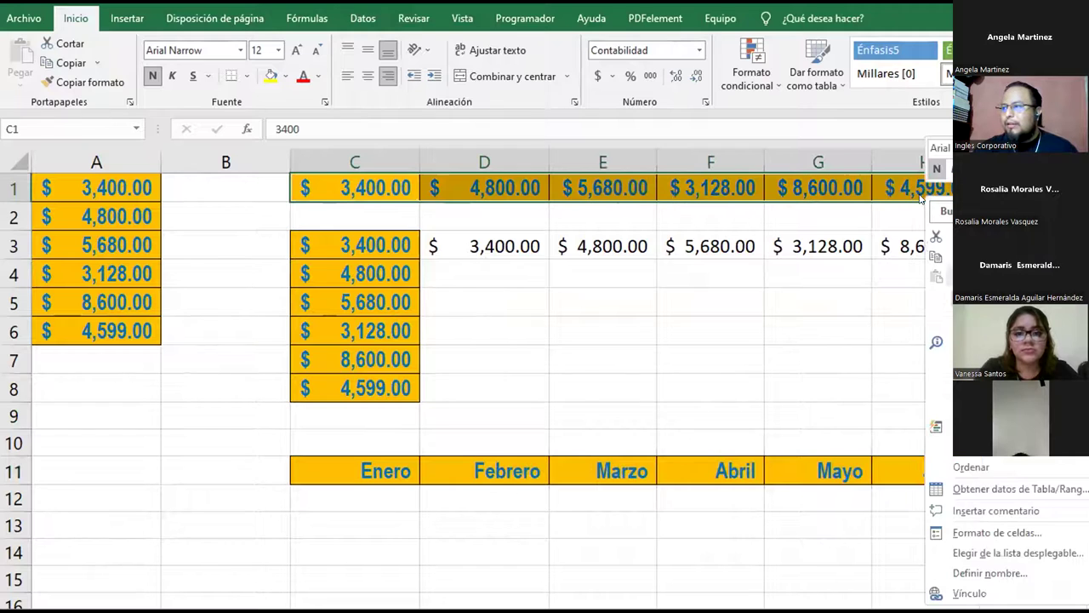
pyautogui.click(936, 256)
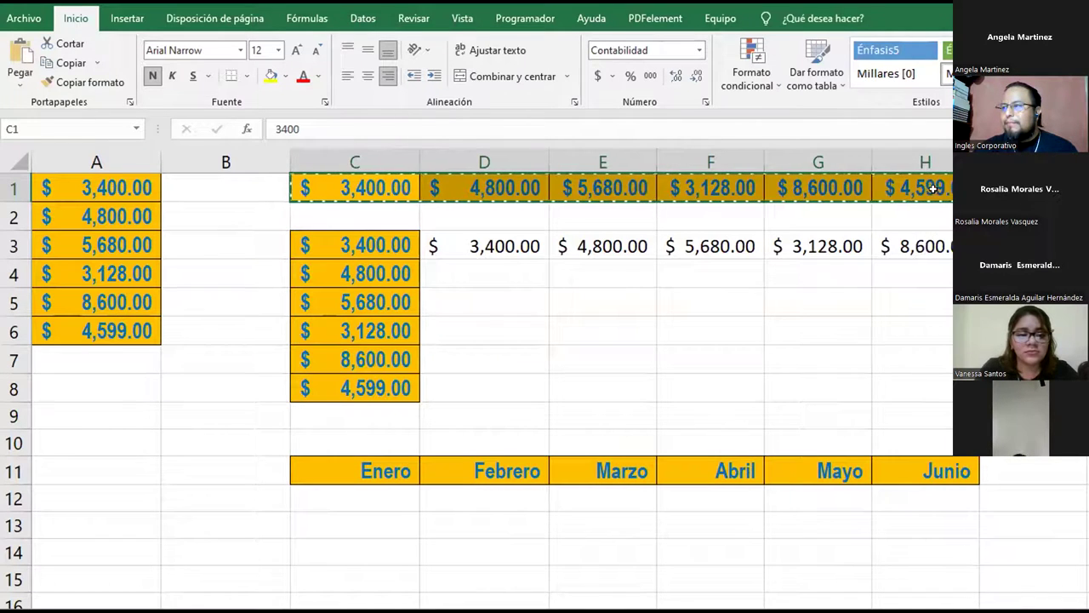
pyautogui.click(357, 516)
pyautogui.rightClick(357, 517)
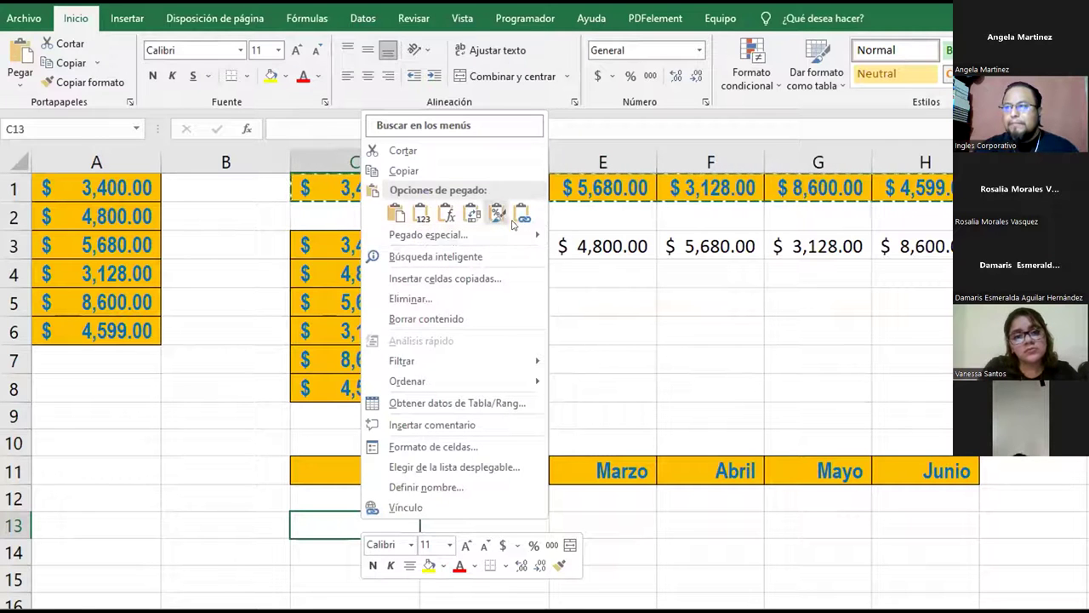
pyautogui.click(396, 213)
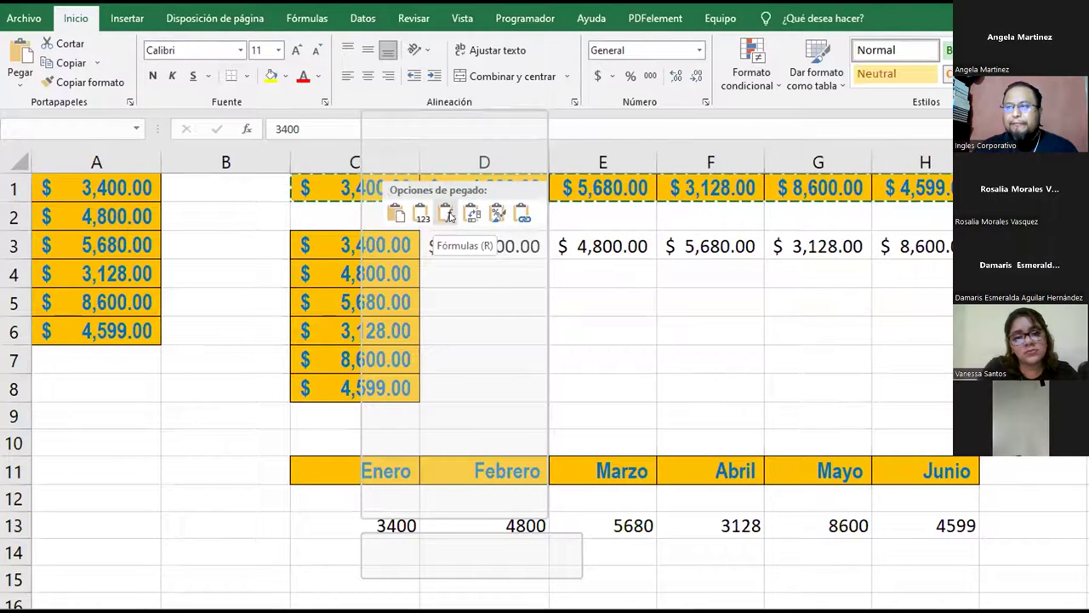
pyautogui.click(422, 215)
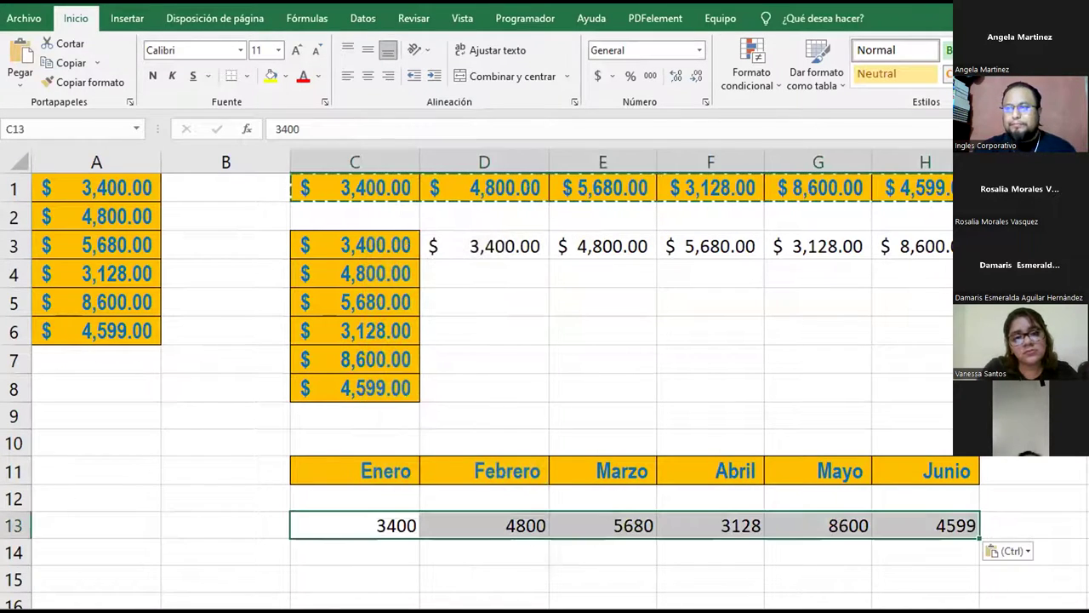
# Step: Compare the contents of the values pasted in row 13 with the linked cells in row 3
pyautogui.click(395, 515)
pyautogui.click(489, 245)
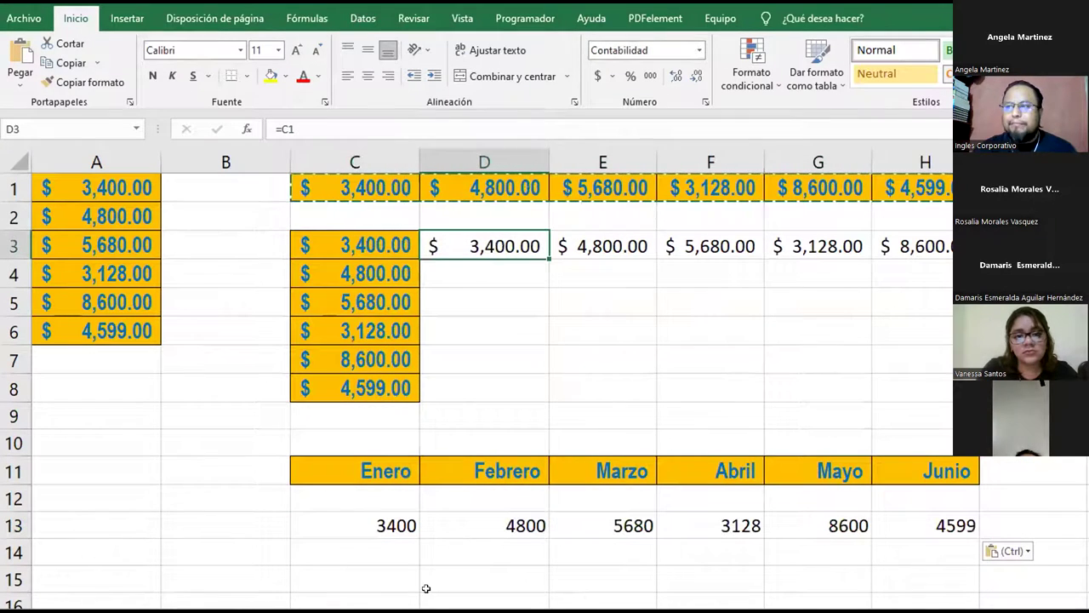
pyautogui.moveTo(357, 520); pyautogui.dragTo(890, 525)
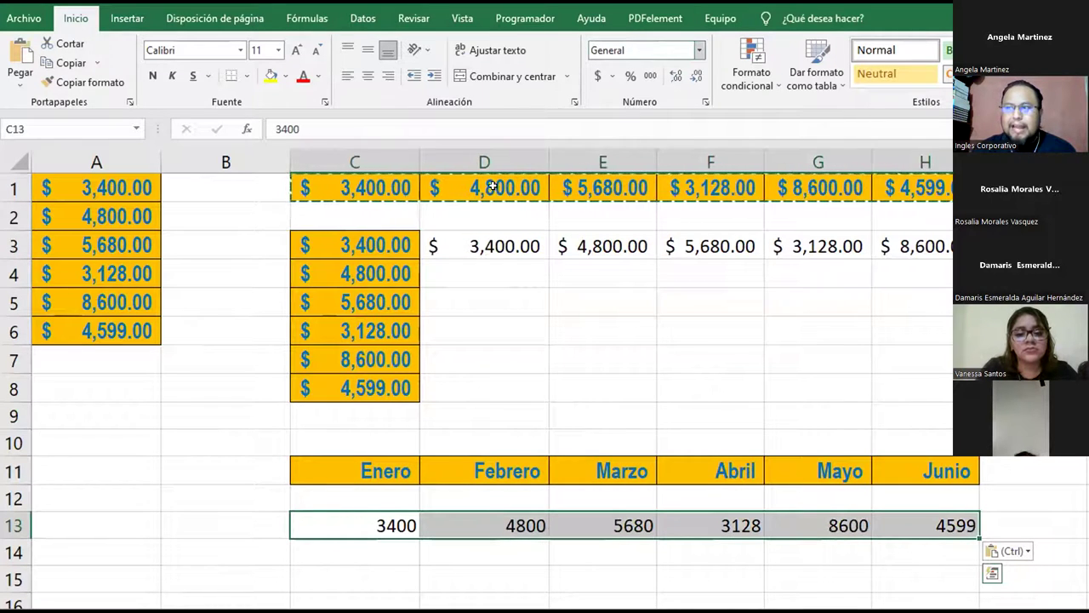
pyautogui.moveTo(449, 246); pyautogui.dragTo(927, 246)
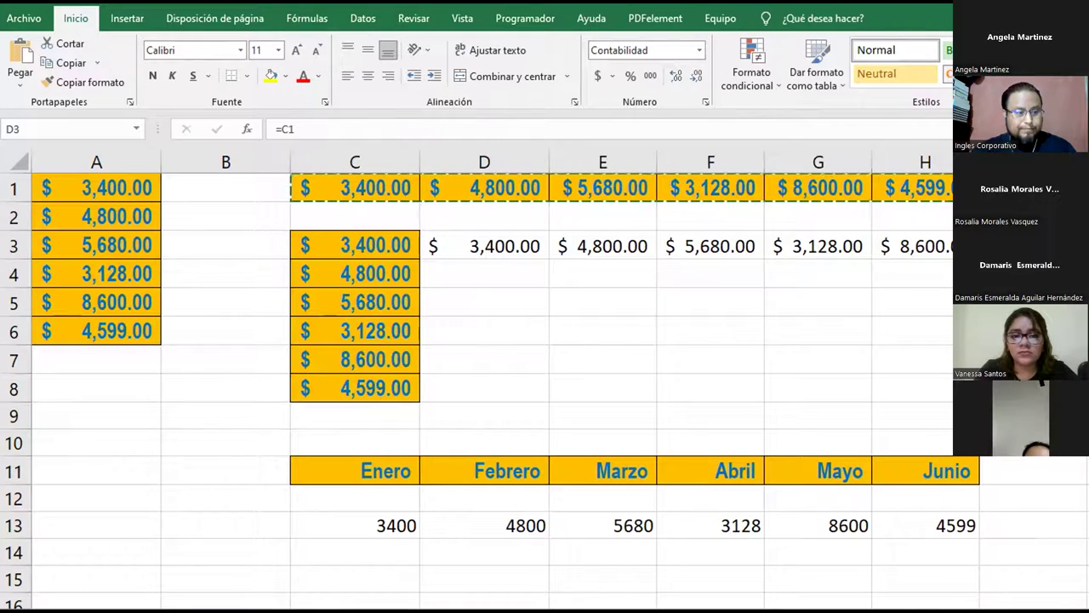
# Step: Review the paste options available at cell D5 and close them without pasting
pyautogui.click(560, 318)
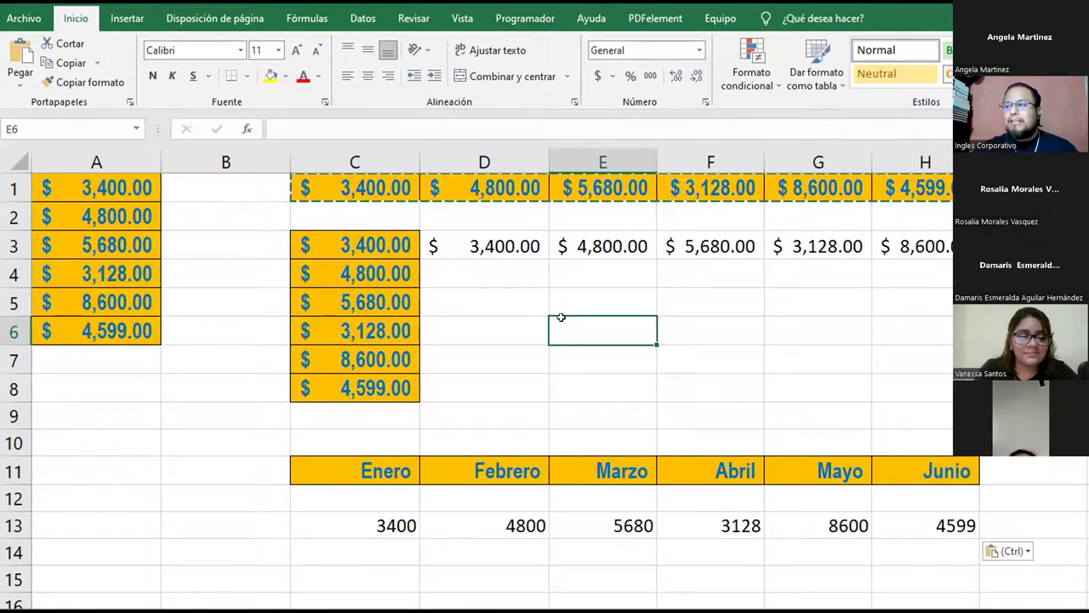
pyautogui.click(477, 305)
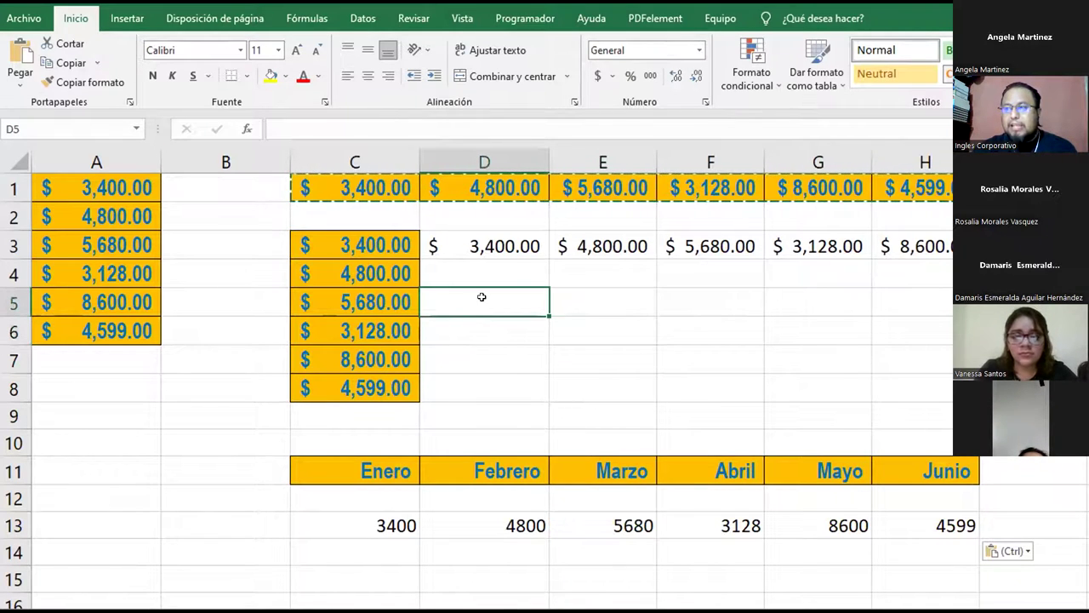
pyautogui.rightClick(482, 297)
pyautogui.moveTo(663, 428)
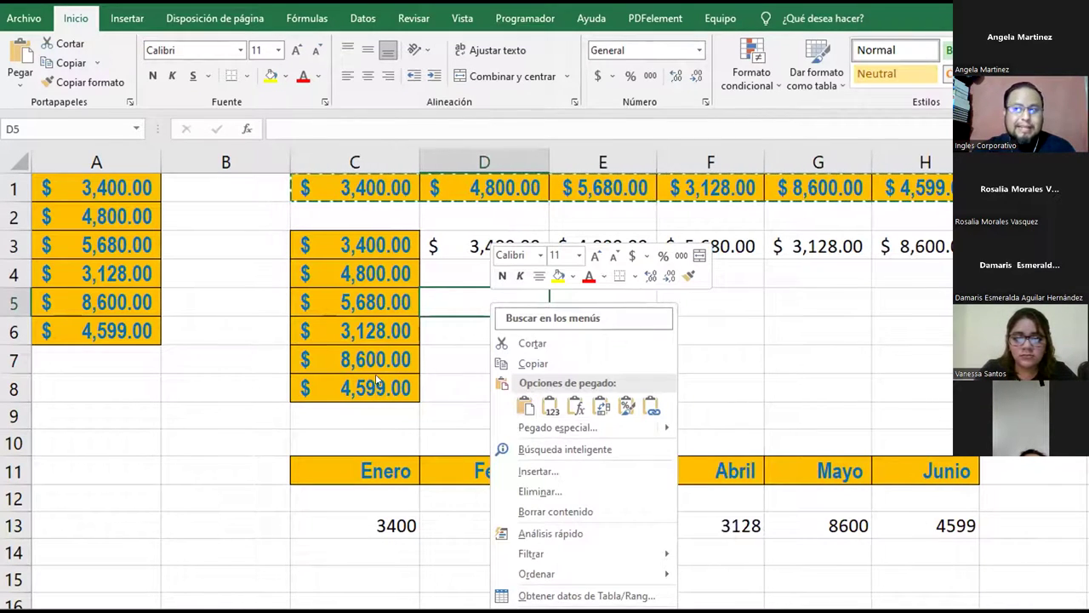
pyautogui.press('Escape')
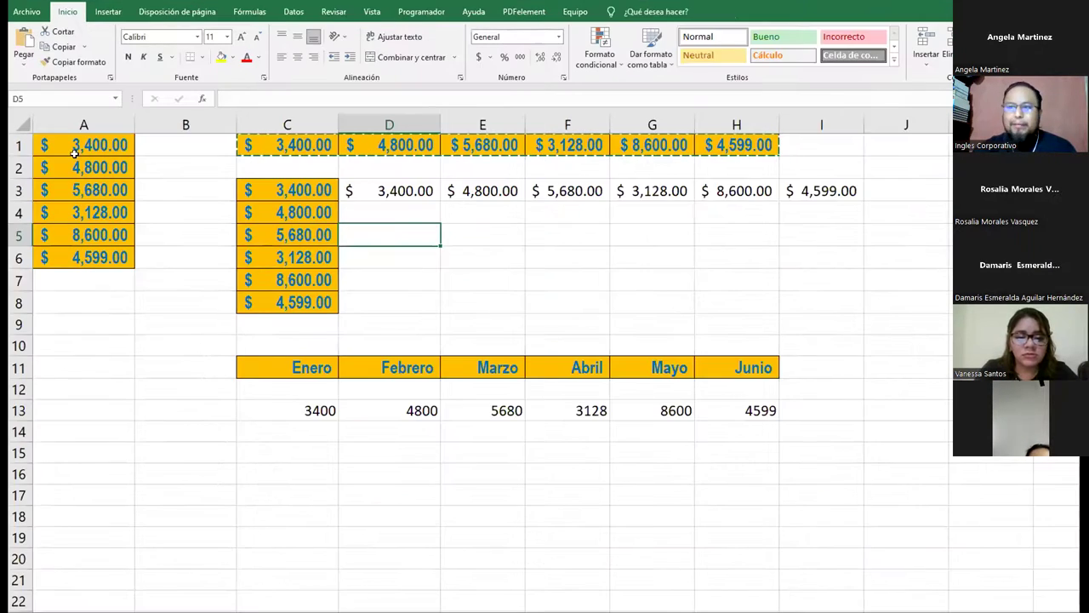
# Step: Copy the amounts in A1:A6 as a picture, with the appearance as shown on screen and the Imagen format
pyautogui.moveTo(74, 153); pyautogui.dragTo(75, 255)
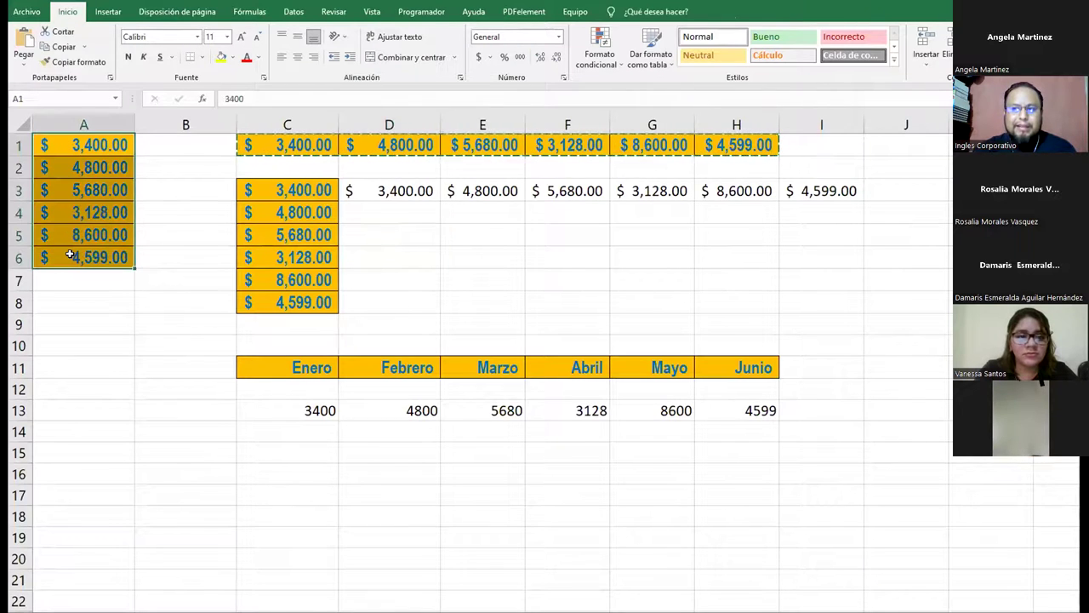
pyautogui.click(85, 47)
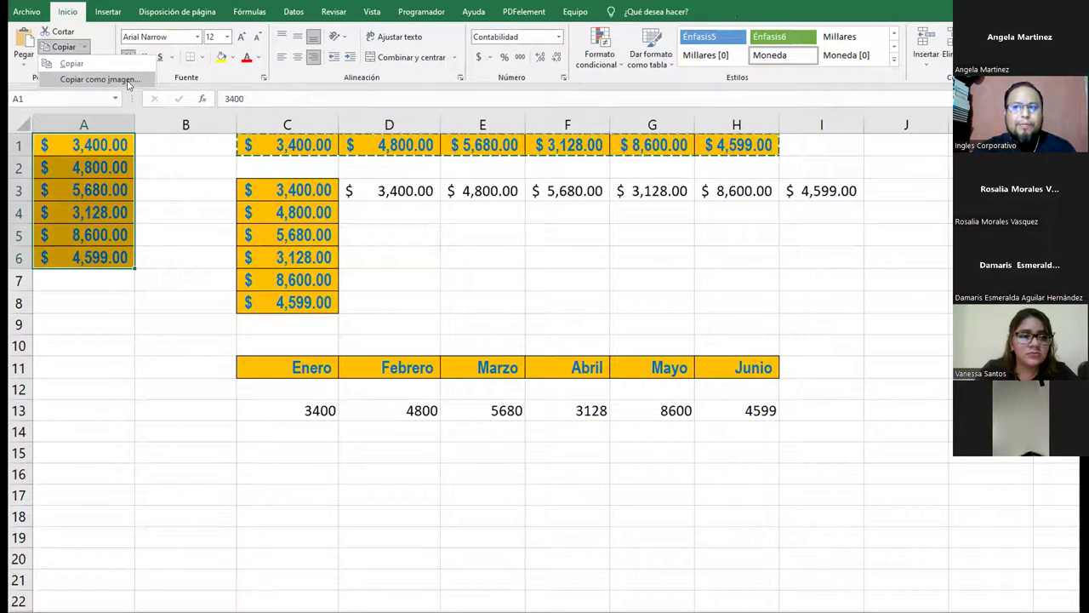
pyautogui.click(129, 80)
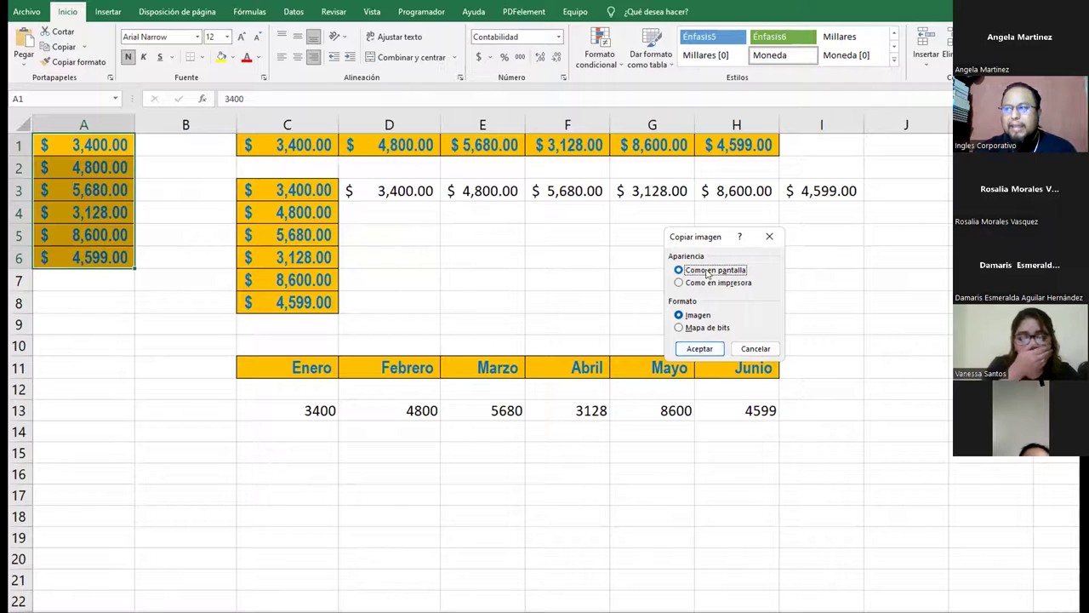
pyautogui.click(700, 348)
# Step: Paste the picture of the amounts at cell J5 and move it so it straddles columns I and J
pyautogui.click(854, 281)
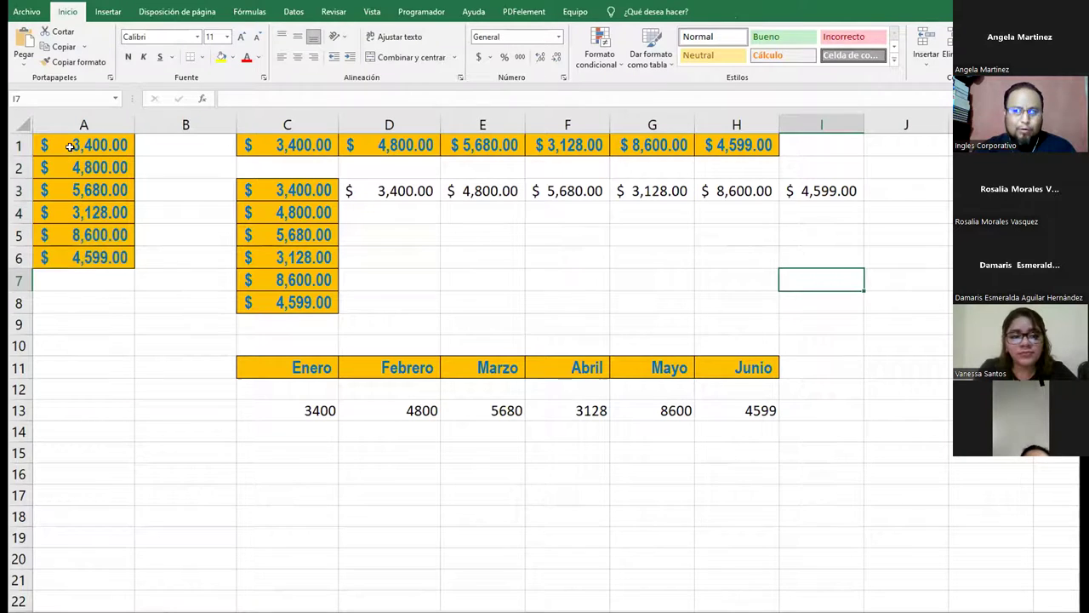
pyautogui.moveTo(69, 146); pyautogui.dragTo(71, 270)
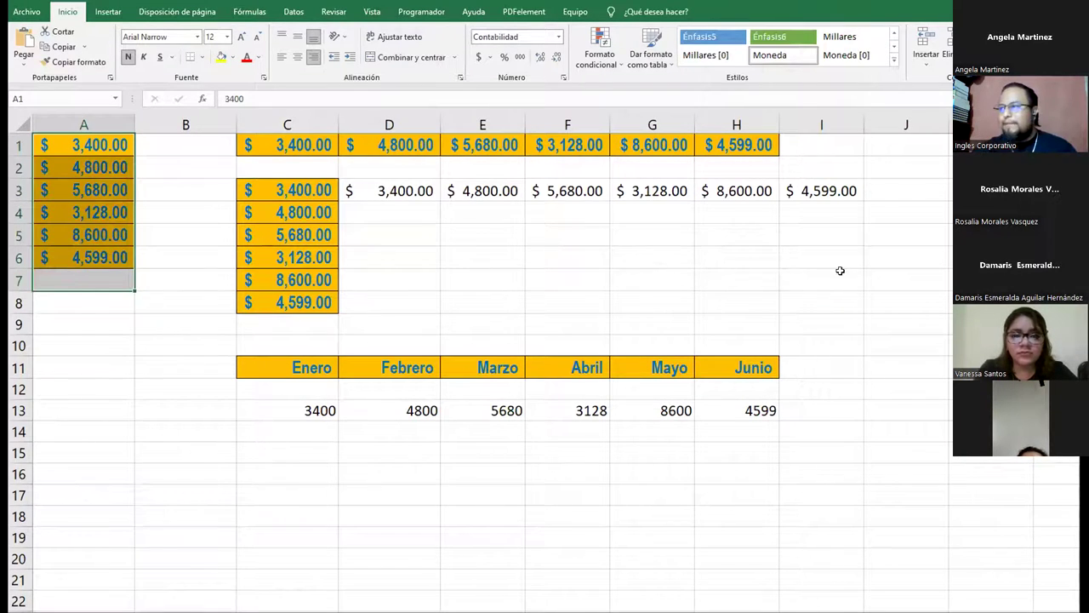
pyautogui.click(868, 235)
pyautogui.hotkey('ctrl', 'v')
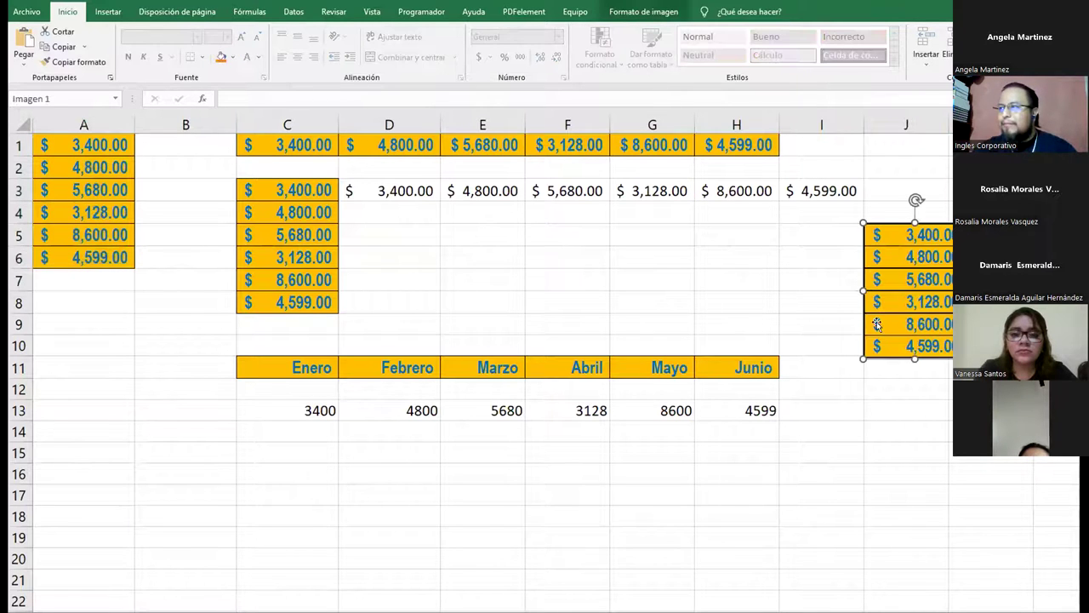
pyautogui.moveTo(926, 303); pyautogui.dragTo(882, 304)
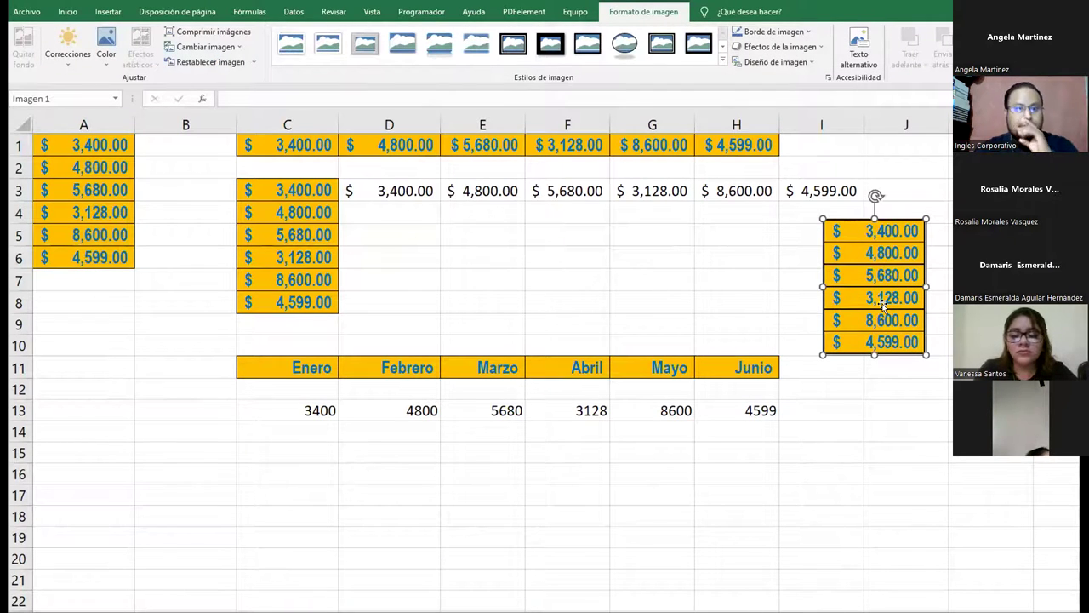
# Step: Review the options available for the pasted picture and compare it with the source cells A1:A6
pyautogui.rightClick(888, 329)
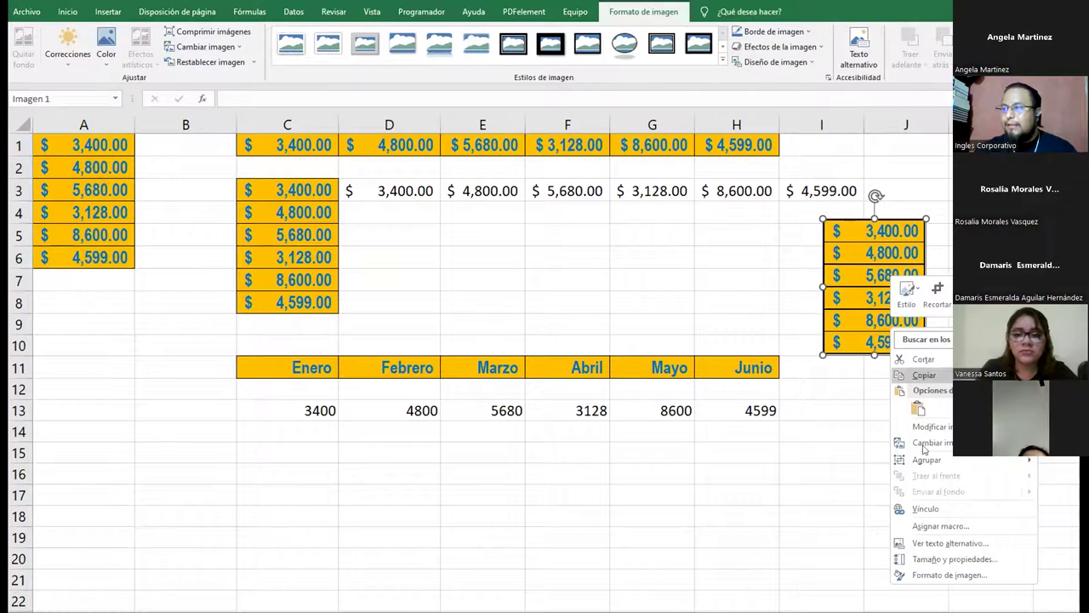
pyautogui.moveTo(924, 444)
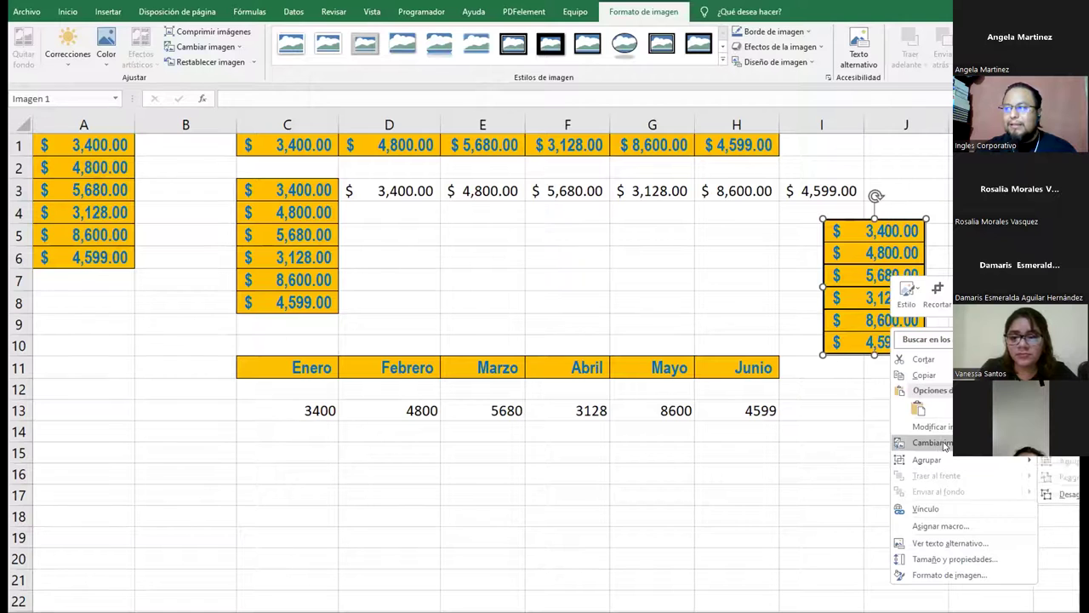
pyautogui.press('Escape')
pyautogui.moveTo(76, 148); pyautogui.dragTo(80, 253)
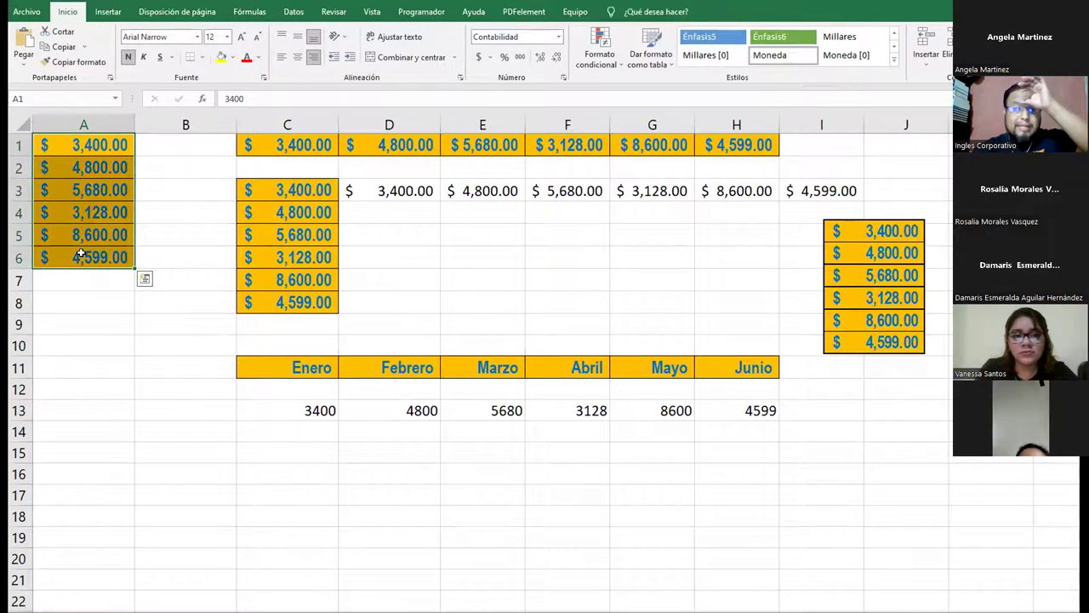
pyautogui.click(902, 291)
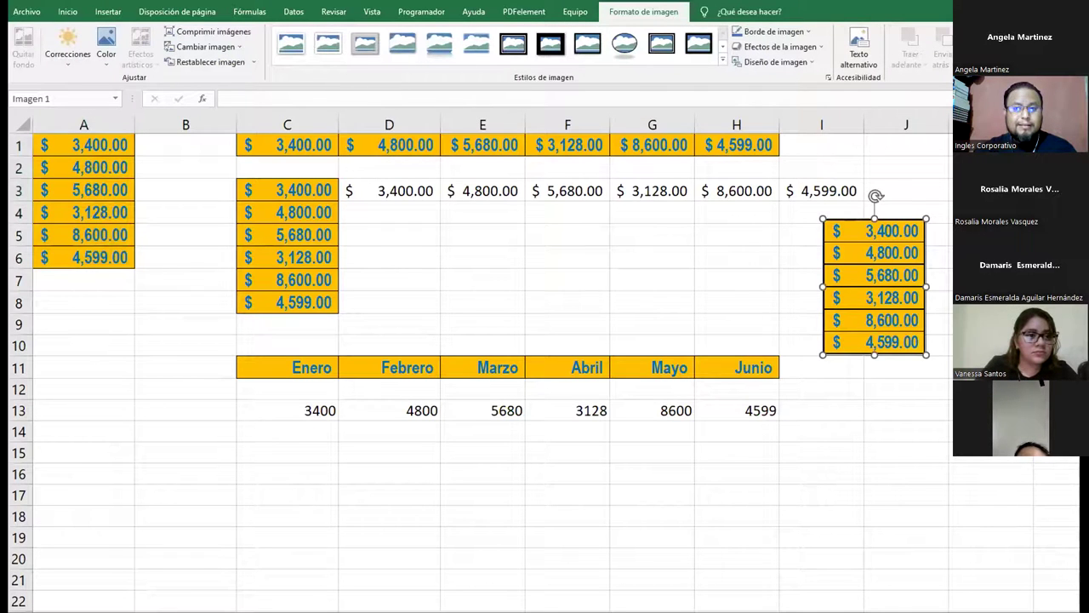
# Step: Move the pasted picture of the amounts below the source cells, over rows 9 to 15 of column A
pyautogui.press('Escape')
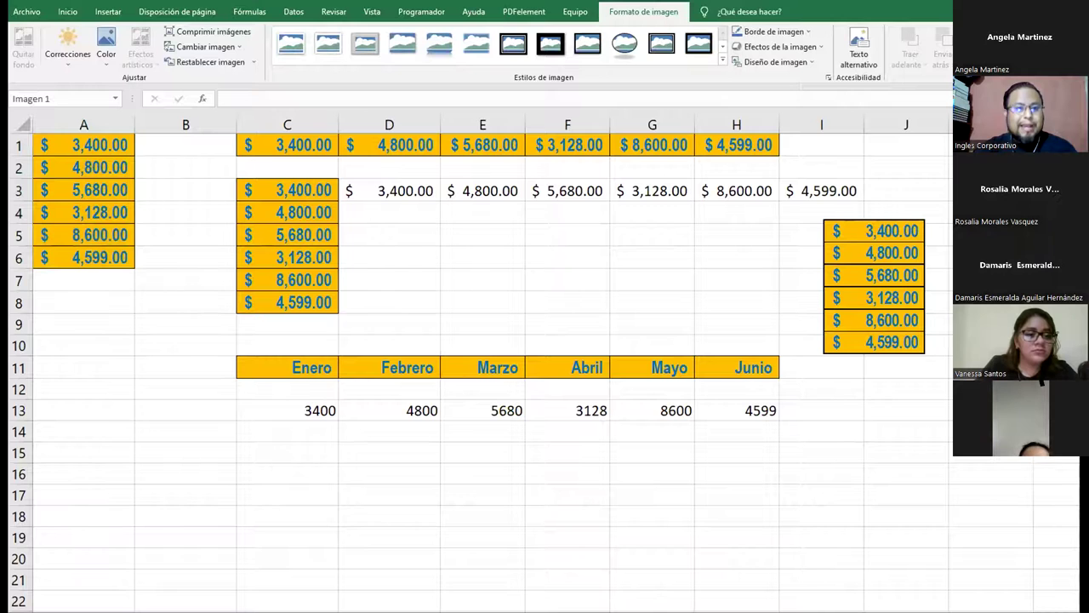
pyautogui.click(909, 315)
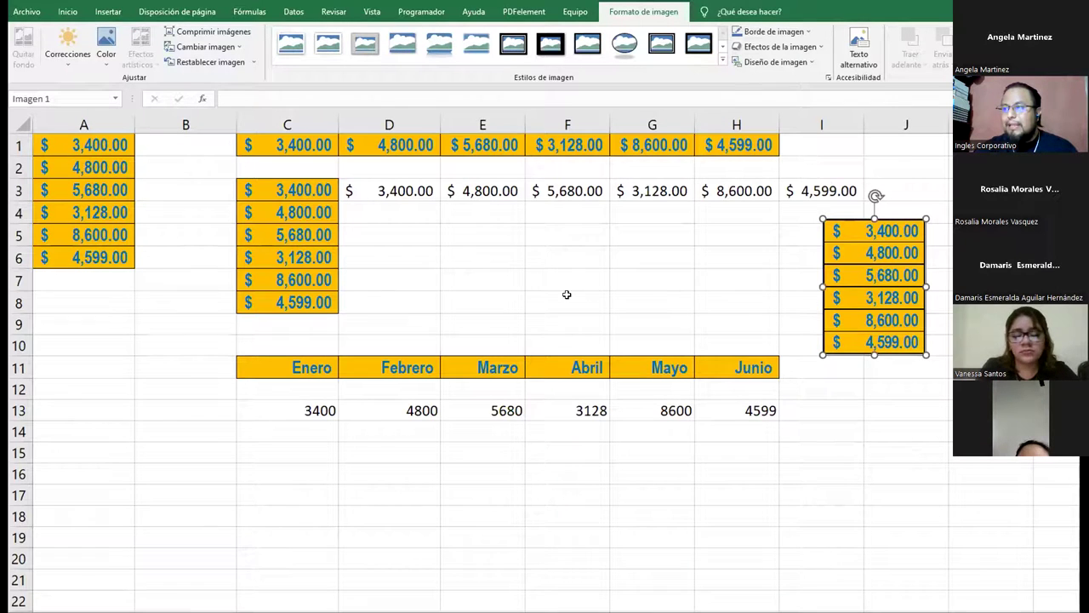
pyautogui.moveTo(871, 300); pyautogui.dragTo(659, 298)
pyautogui.moveTo(577, 305); pyautogui.dragTo(114, 402)
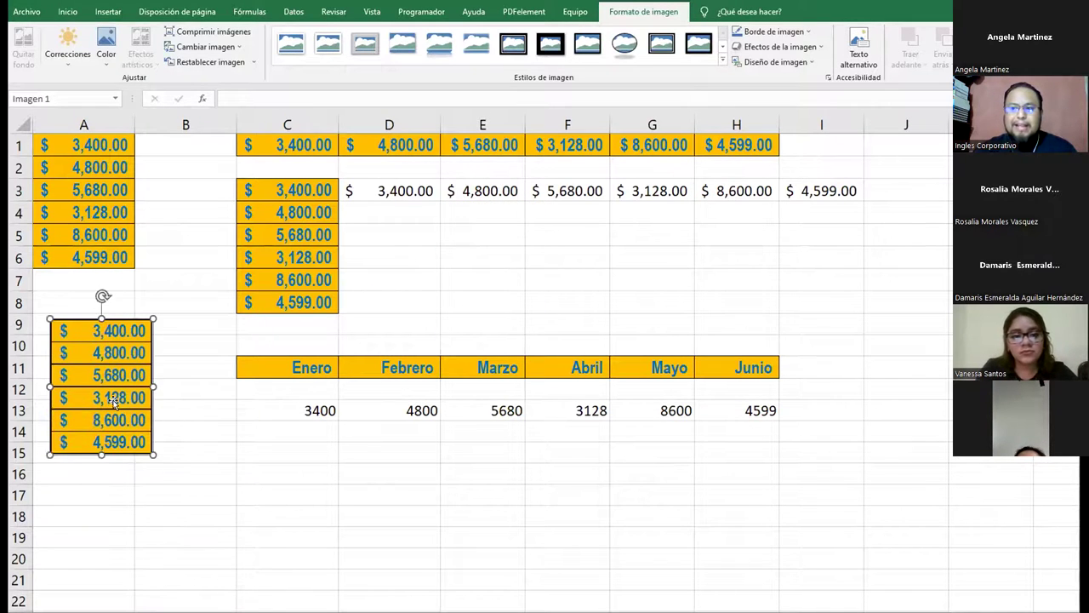
pyautogui.moveTo(65, 152); pyautogui.dragTo(66, 245)
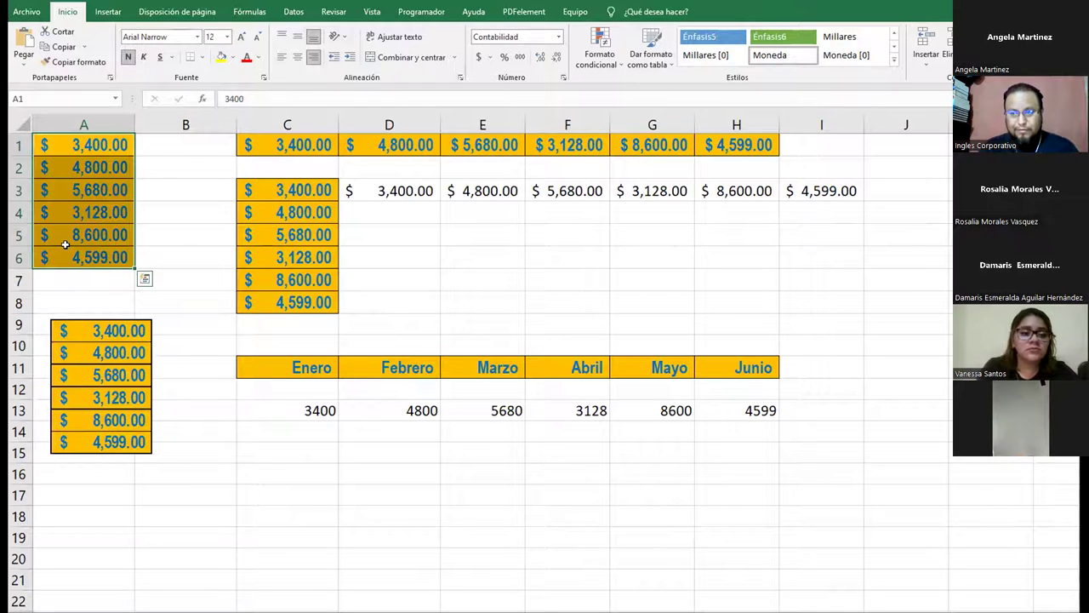
# Step: Enter the row labels Vendedor 1, Vendedor 2 and Vendedor 3 in cells A21:A23
pyautogui.scroll(-5, 192, 304)
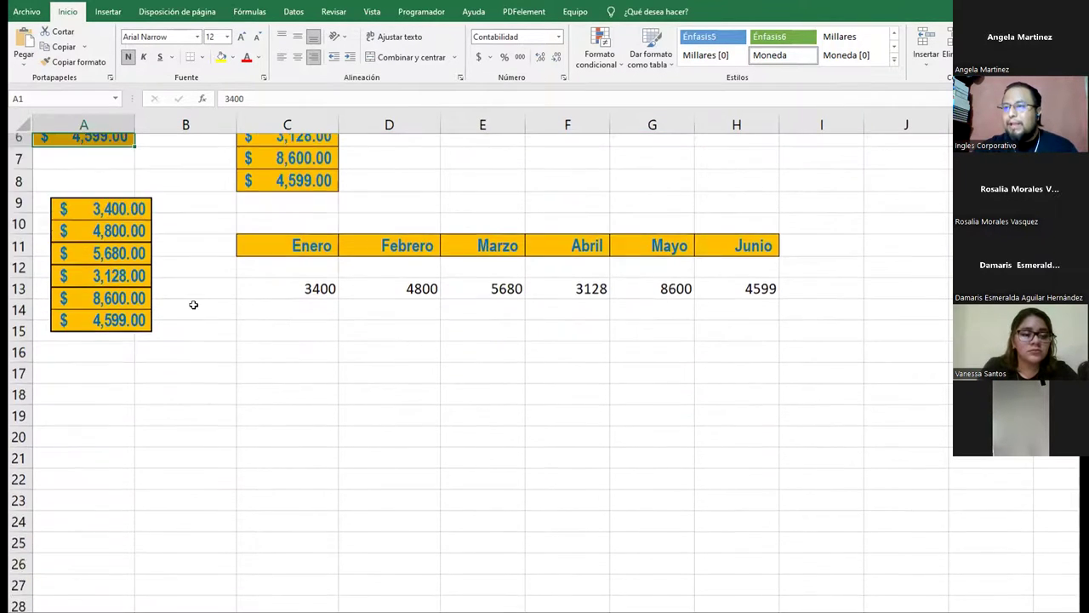
pyautogui.scroll(-1, 201, 306)
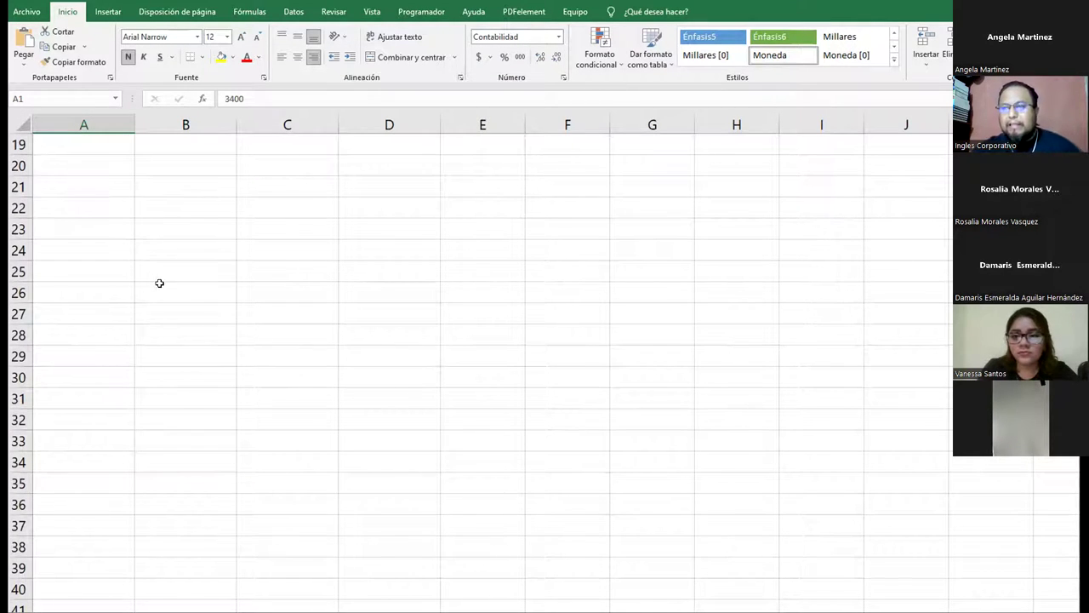
pyautogui.click(91, 165)
pyautogui.press('Down')
pyautogui.write('Vendedor 1')
pyautogui.press('Return')
pyautogui.write('Vendedor ')
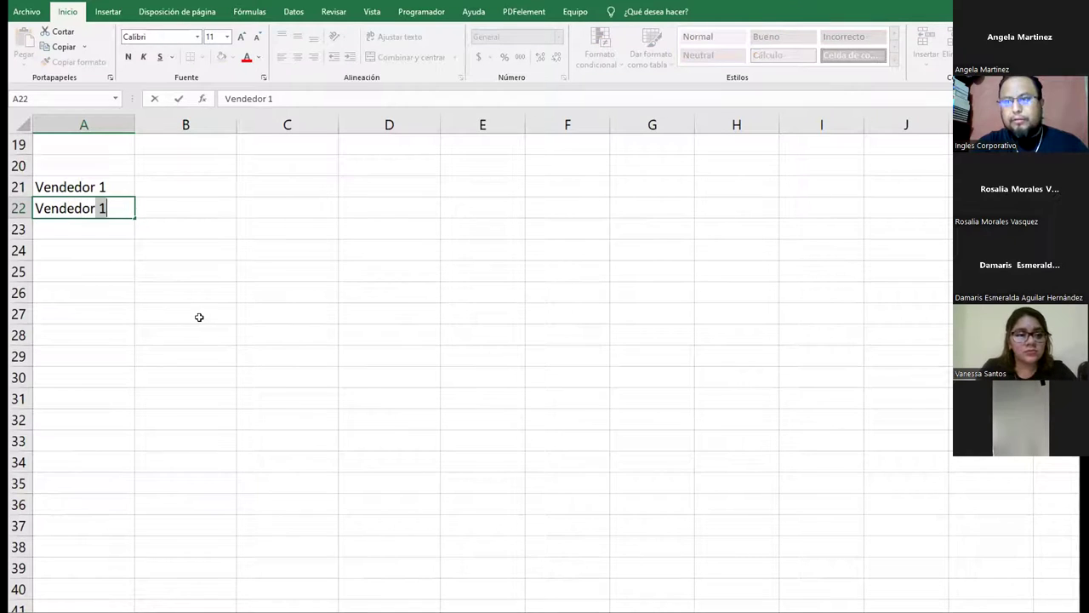
pyautogui.write('2')
pyautogui.press('Return')
pyautogui.write('Vendedor ')
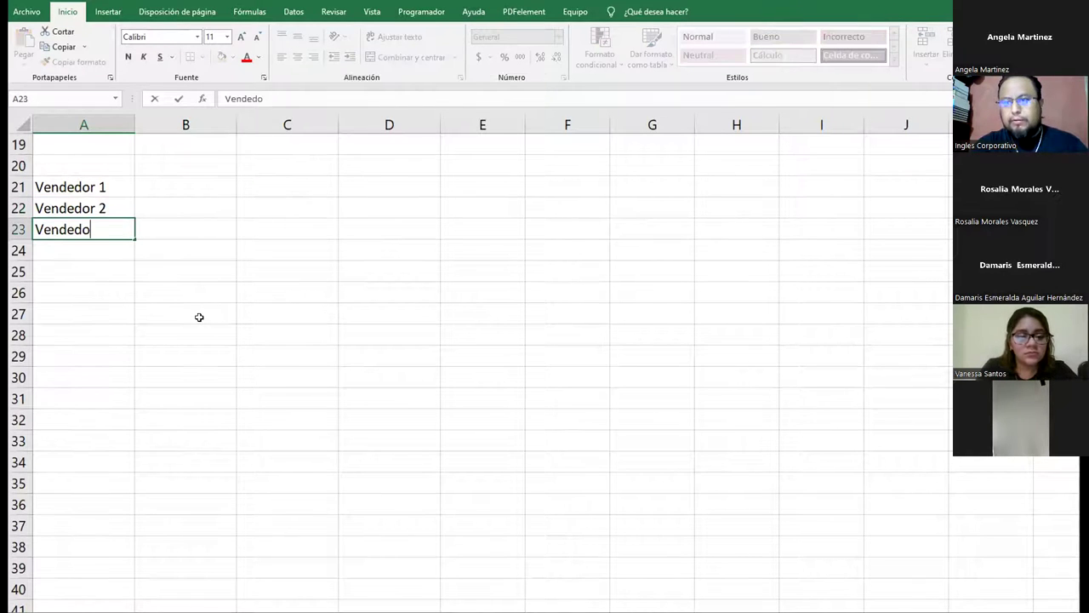
pyautogui.write('3')
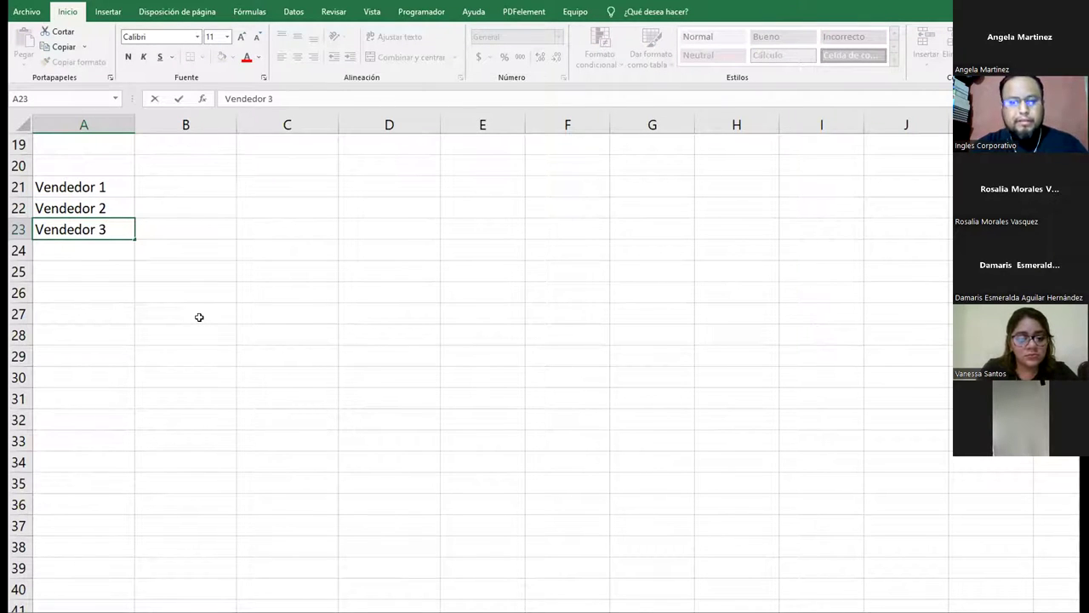
# Step: Enter the column headings Enero, Febrero, Marzo and Total in cells B20:E20
pyautogui.press('Up')
pyautogui.press('Up')
pyautogui.press('Up')
pyautogui.press('Right')
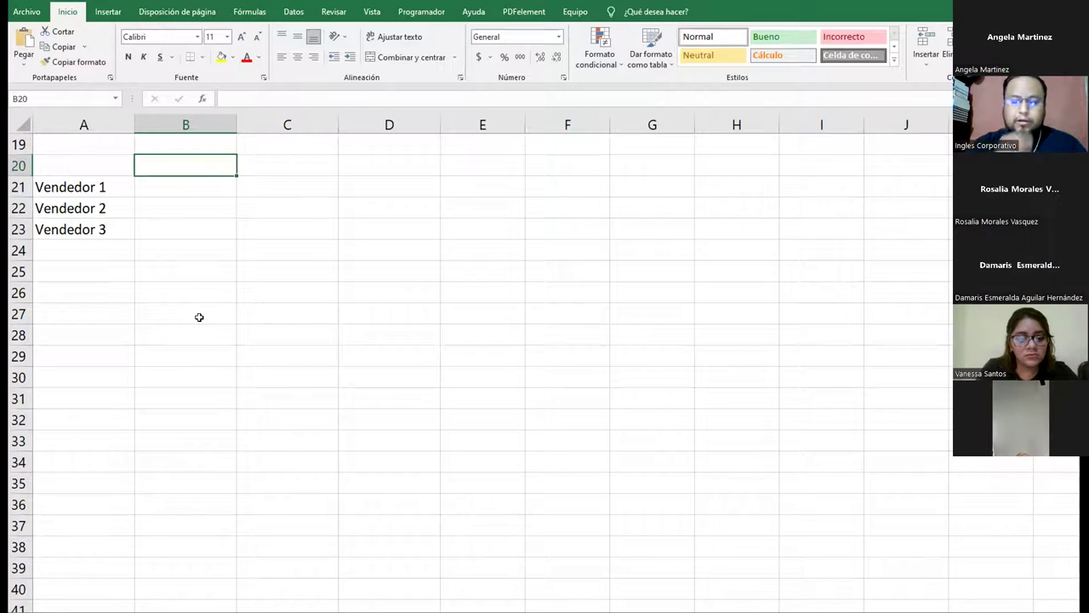
pyautogui.write('Enero')
pyautogui.press('Tab')
pyautogui.write('Febrero')
pyautogui.press('Tab')
pyautogui.write('Marzo')
pyautogui.press('Tab')
pyautogui.write('To')
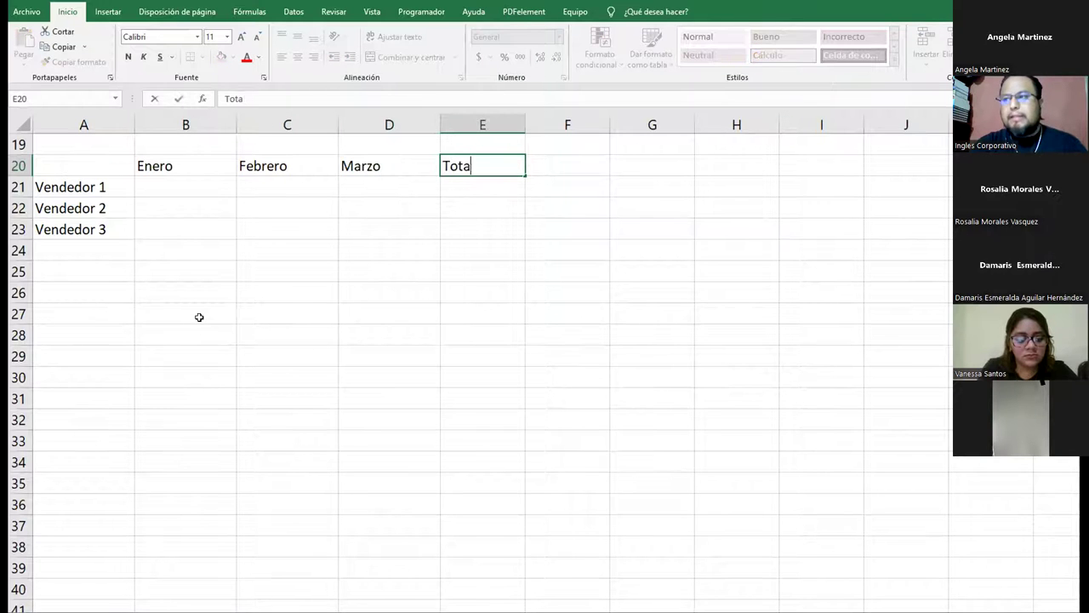
pyautogui.press('Return')
# Step: Add the row label Total in cell A24, below Vendedor 3
pyautogui.press('Down')
pyautogui.press('Down')
pyautogui.press('Left')
pyautogui.press('Up')
pyautogui.press('Up')
pyautogui.press('Up')
pyautogui.press('Up')
pyautogui.press('Up')
pyautogui.press('Up')
pyautogui.press('Up')
pyautogui.press('Up')
pyautogui.press('Up')
pyautogui.press('Up')
pyautogui.press('Up')
pyautogui.press('Up')
pyautogui.press('Up')
pyautogui.press('Up')
pyautogui.press('Up')
pyautogui.press('Up')
pyautogui.press('Up')
pyautogui.press('Up')
pyautogui.press('Up')
pyautogui.press('Up')
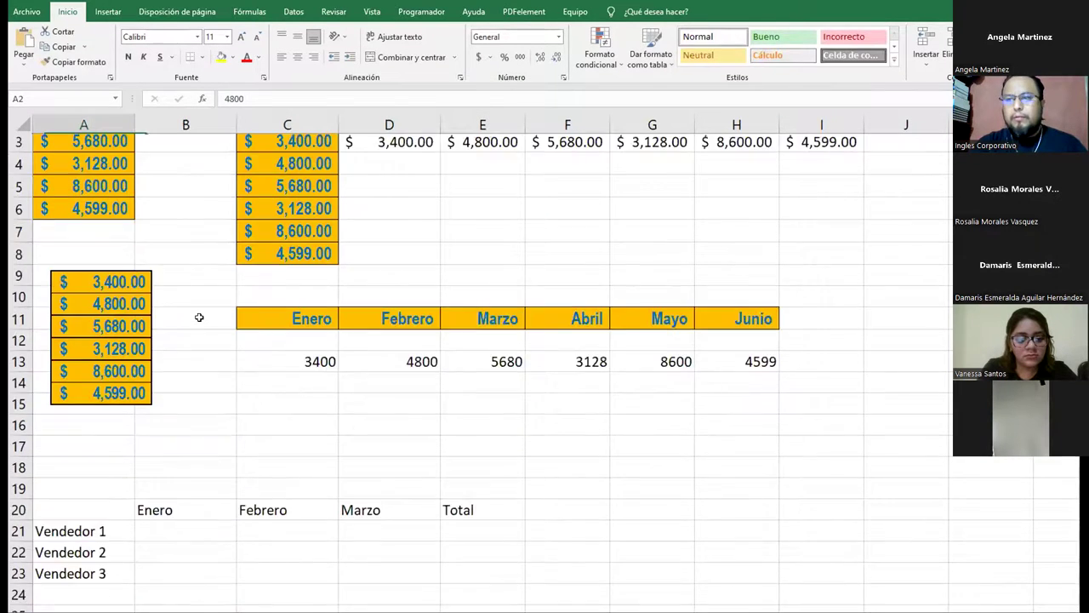
pyautogui.press('Down')
pyautogui.press('Down')
pyautogui.press('Down')
pyautogui.press('Down')
pyautogui.press('Down')
pyautogui.press('Down')
pyautogui.press('Down')
pyautogui.press('Down')
pyautogui.press('Down')
pyautogui.press('Down')
pyautogui.press('Down')
pyautogui.press('Down')
pyautogui.press('Down')
pyautogui.press('Down')
pyautogui.press('Down')
pyautogui.press('Down')
pyautogui.press('Down')
pyautogui.press('Down')
pyautogui.press('Down')
pyautogui.press('Down')
pyautogui.scroll(-3, 199, 317)
pyautogui.press('Up')
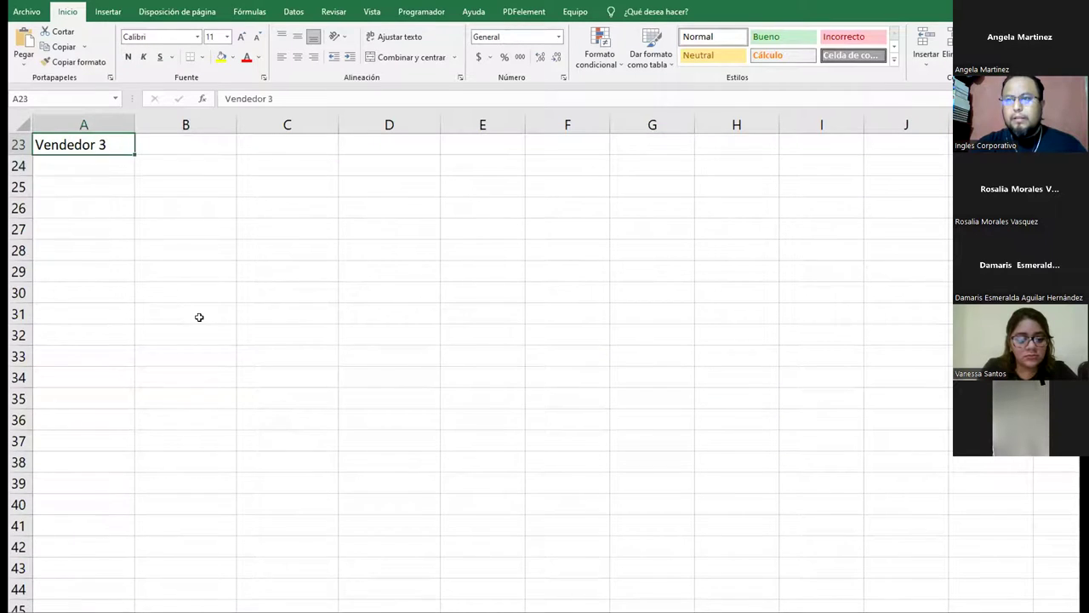
pyautogui.press('Up')
pyautogui.press('Up')
pyautogui.press('Up')
pyautogui.press('Up')
pyautogui.press('Down')
pyautogui.press('Down')
pyautogui.press('Down')
pyautogui.press('Down')
pyautogui.press('Down')
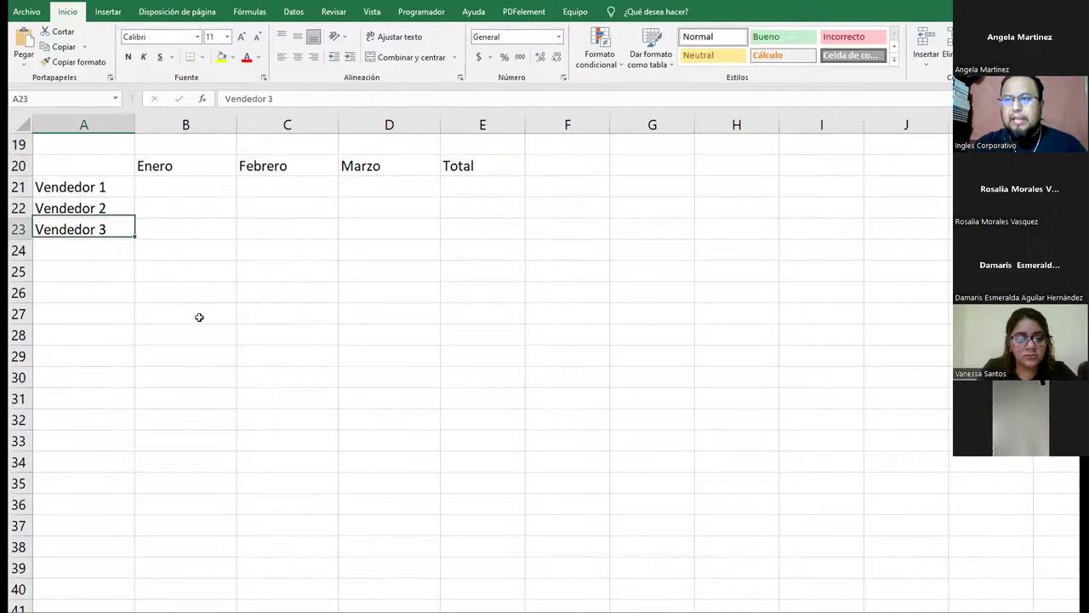
pyautogui.write('Total')
pyautogui.press('Tab')
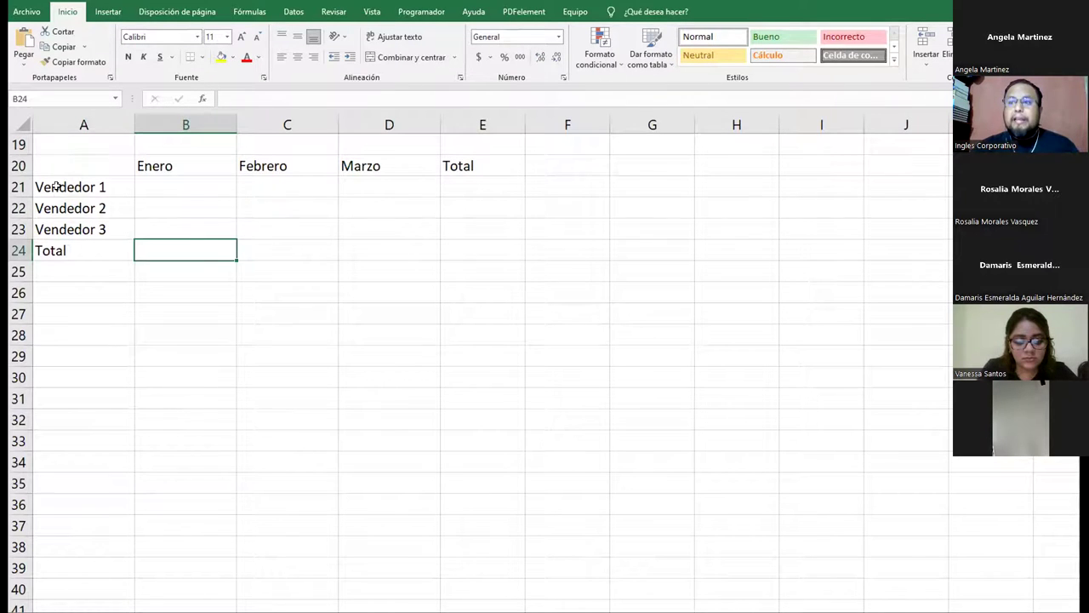
# Step: Apply all borders to the seller table in A20:E24
pyautogui.moveTo(123, 175); pyautogui.dragTo(443, 247)
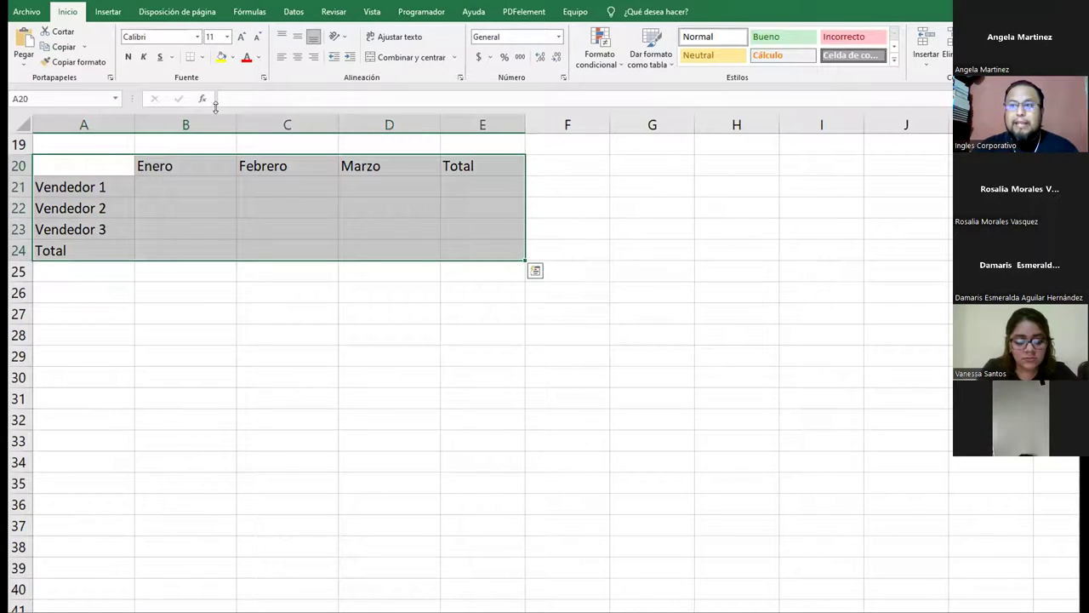
pyautogui.click(202, 57)
pyautogui.click(234, 172)
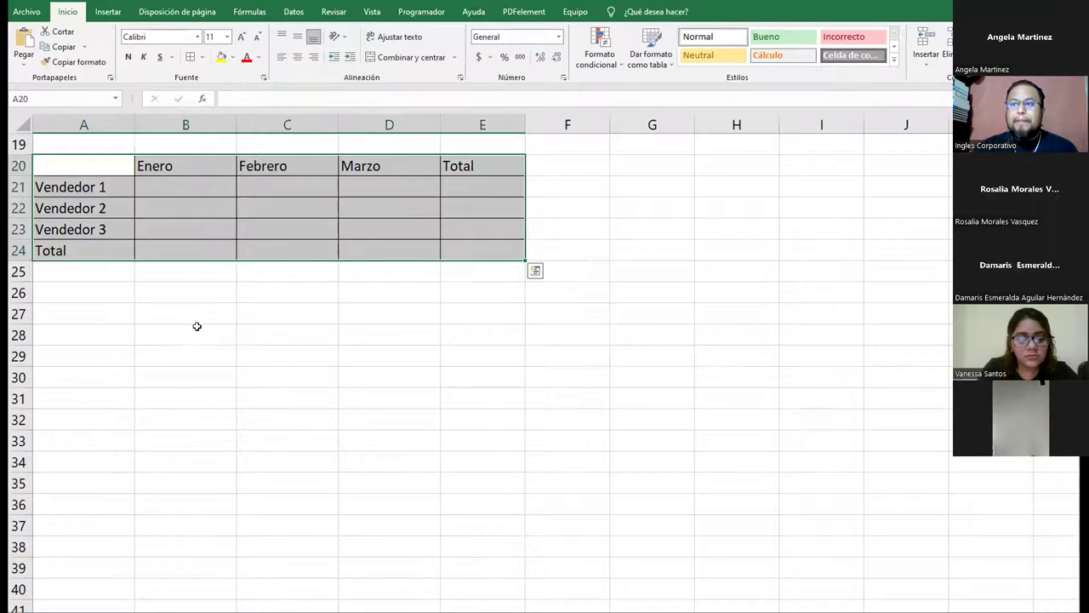
pyautogui.click(206, 234)
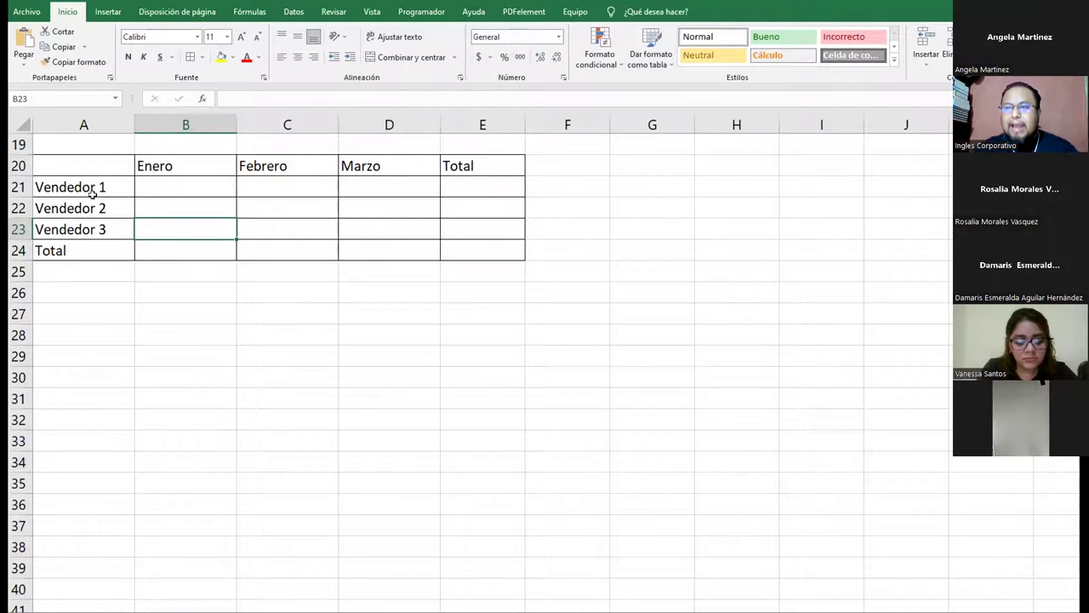
# Step: Move the seller table A20:E24 so it starts at G20, and undo the move
pyautogui.moveTo(90, 166); pyautogui.dragTo(442, 252)
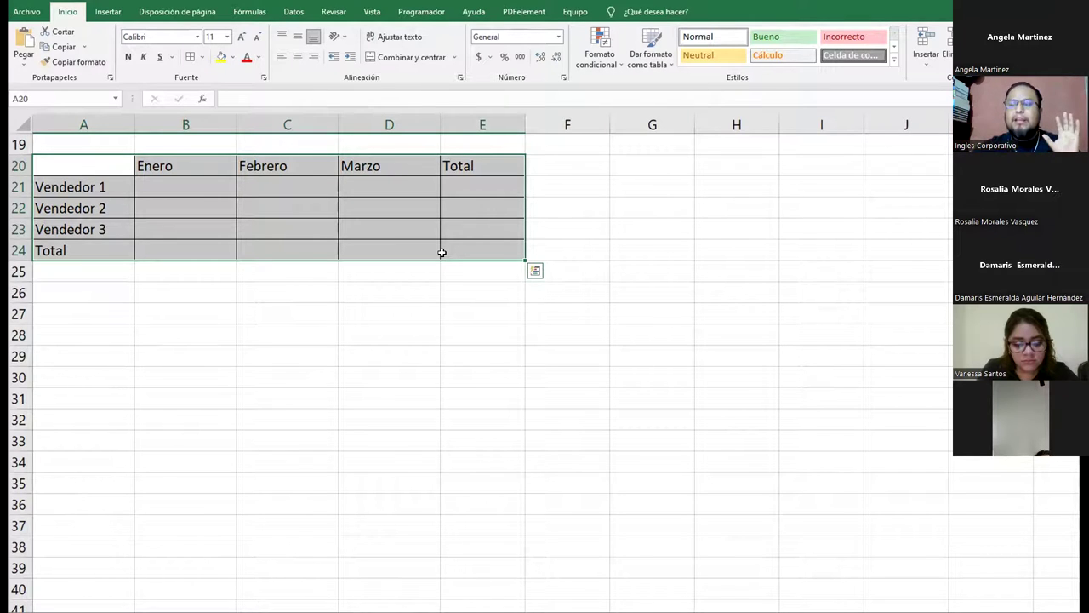
pyautogui.moveTo(103, 162); pyautogui.dragTo(452, 246)
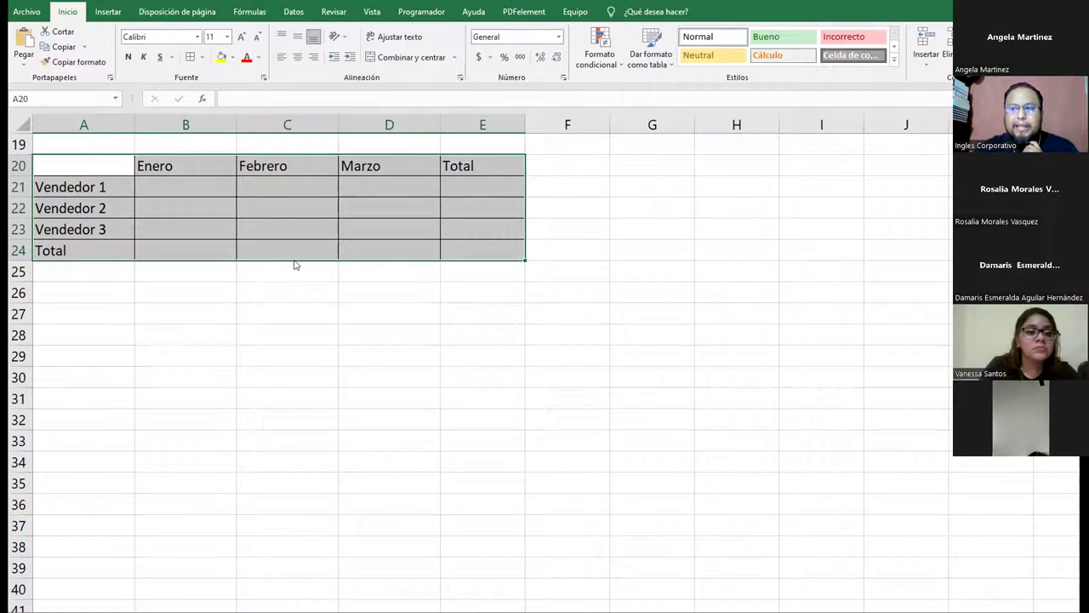
pyautogui.moveTo(294, 265); pyautogui.dragTo(801, 259)
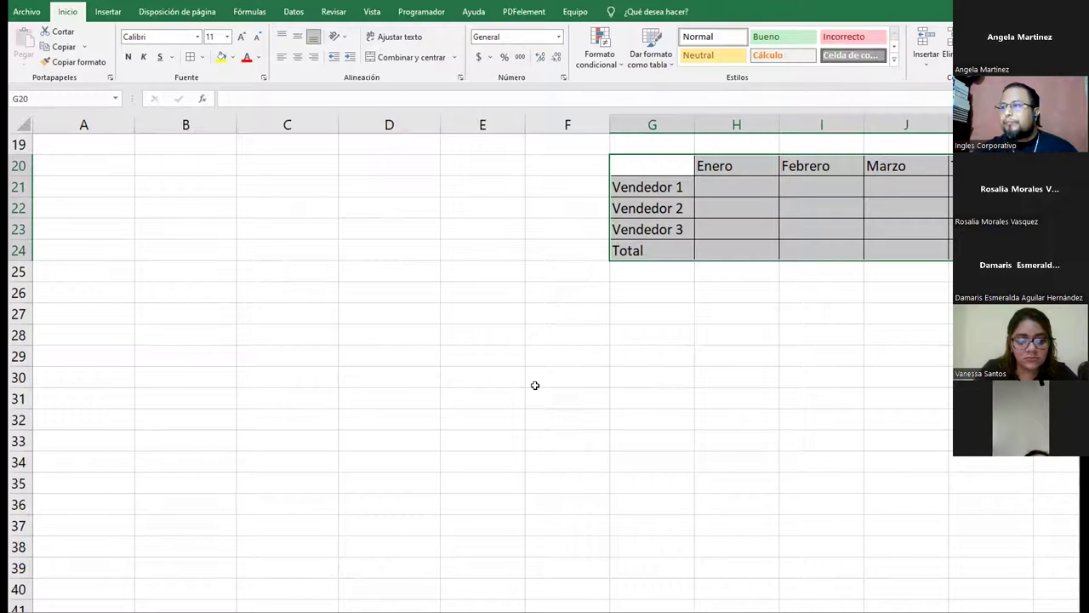
pyautogui.hotkey('ctrl', 'z')
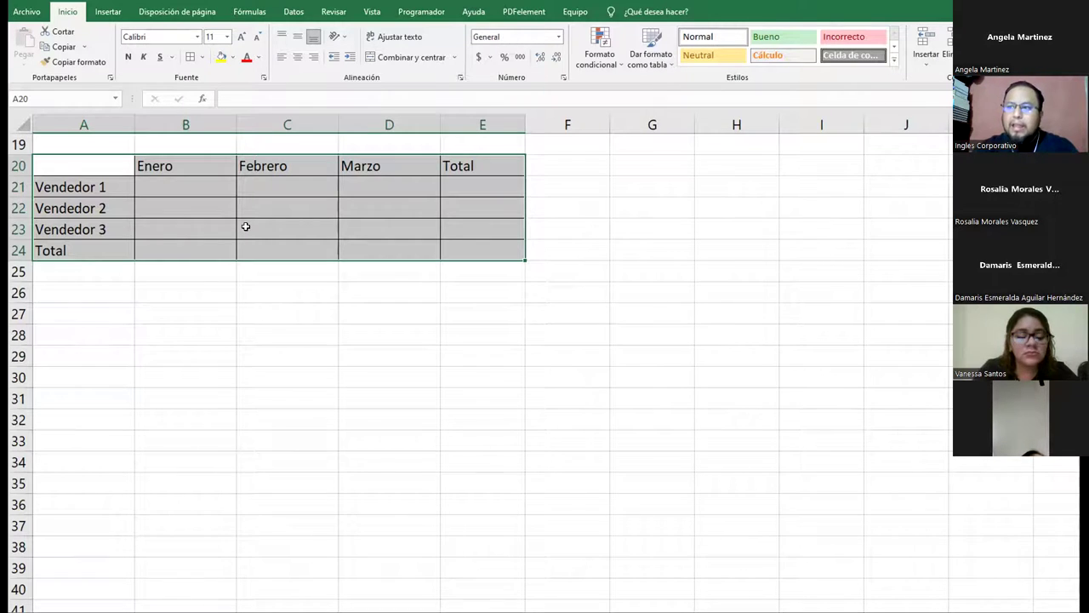
# Step: Duplicate the seller table A20:E24 directly below, in A27:E31
pyautogui.click(328, 247)
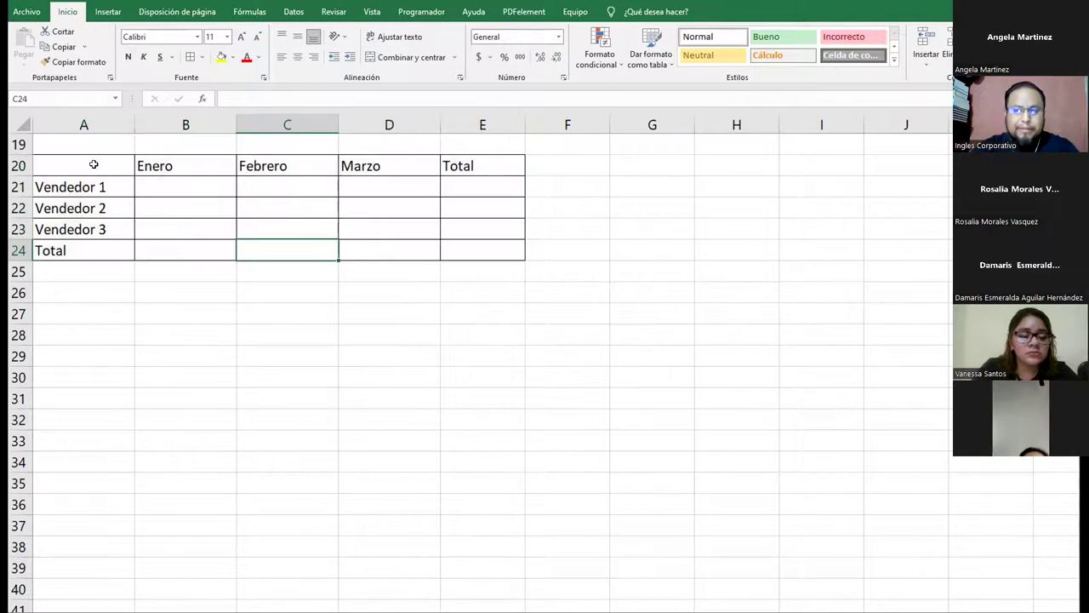
pyautogui.moveTo(93, 164); pyautogui.dragTo(448, 250)
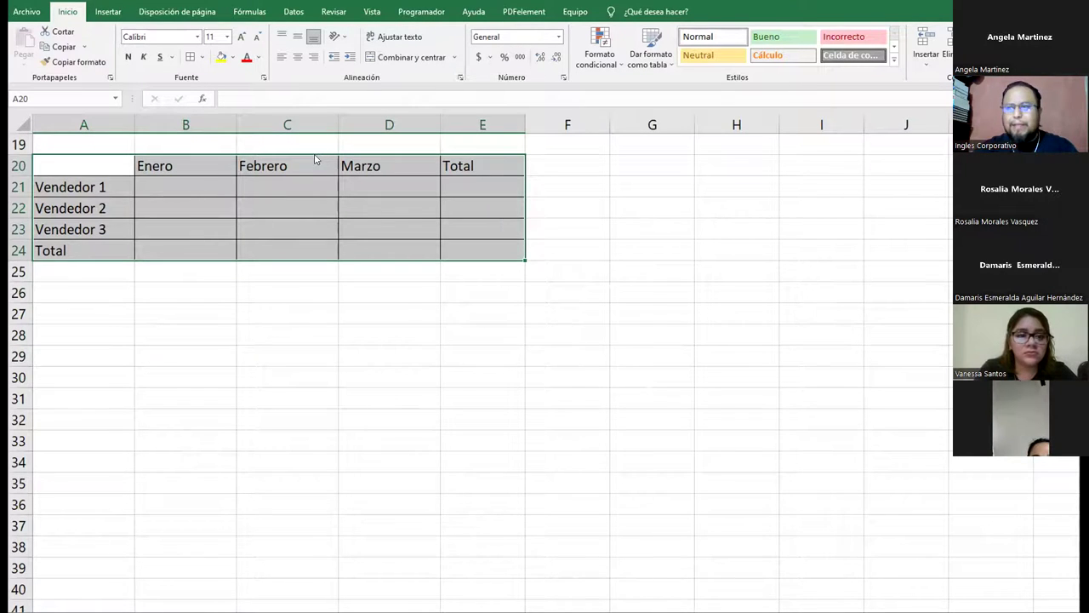
pyautogui.hotkey('ctrl', 'q')
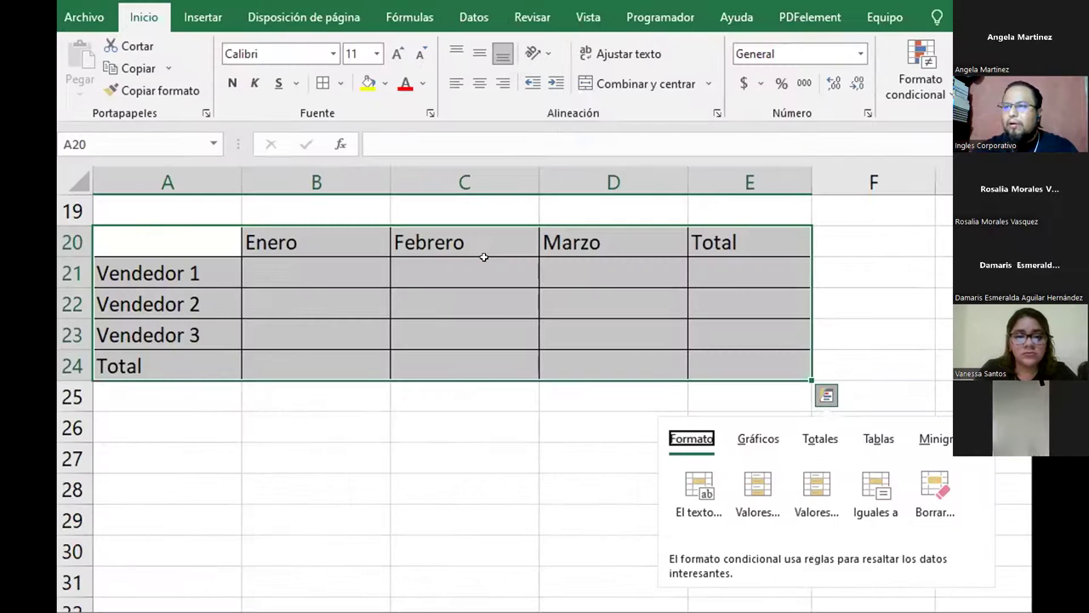
pyautogui.click(300, 179)
pyautogui.moveTo(204, 234); pyautogui.dragTo(697, 366)
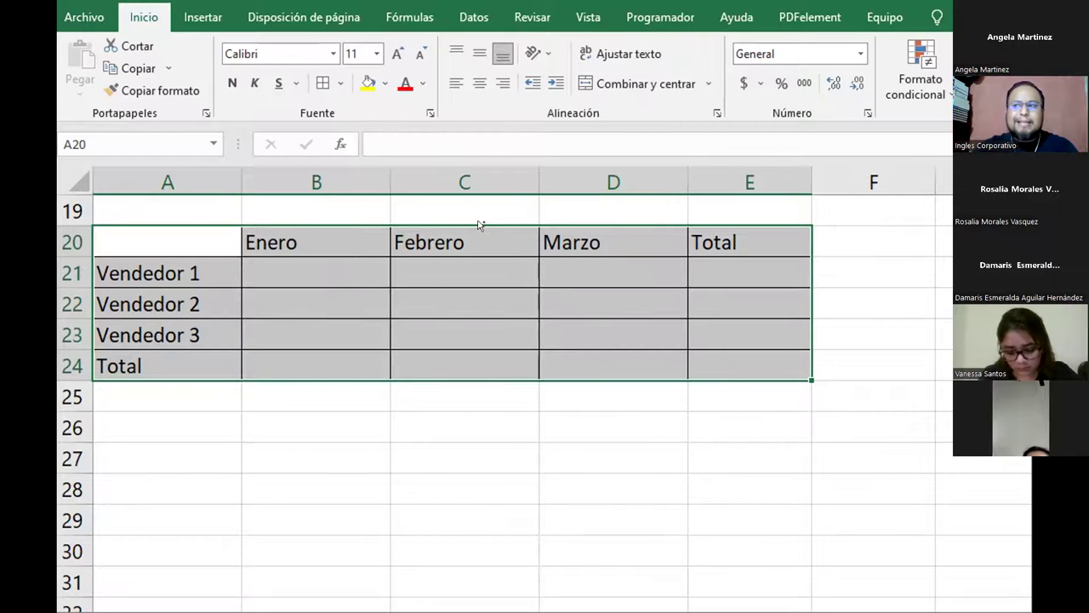
pyautogui.moveTo(479, 226); pyautogui.dragTo(437, 438)
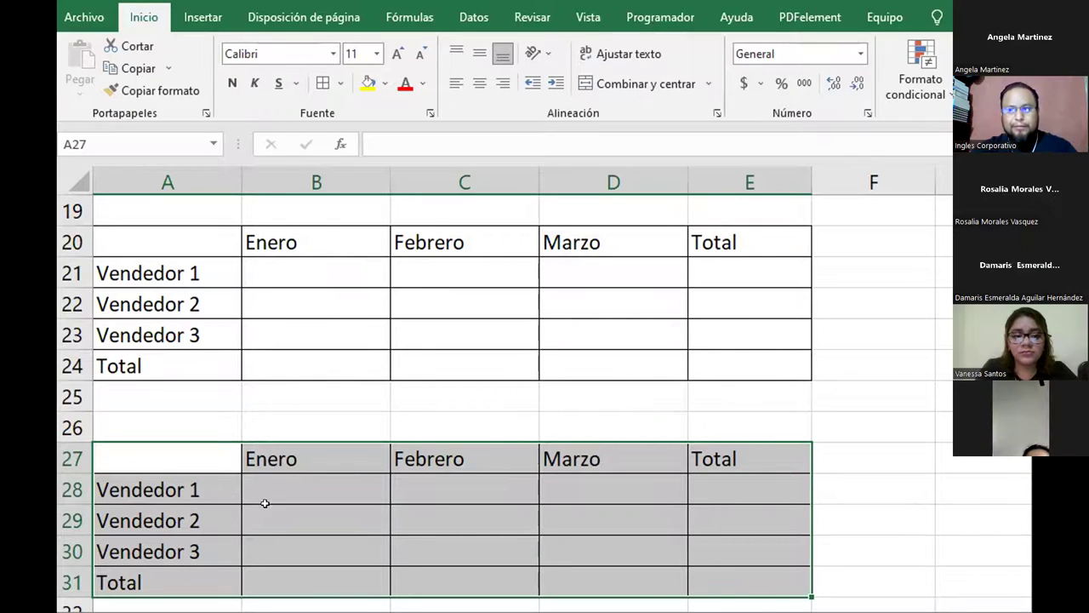
# Step: Duplicate the seller table two more times, with the copies starting at G20 and G27
pyautogui.moveTo(217, 442); pyautogui.dragTo(949, 228)
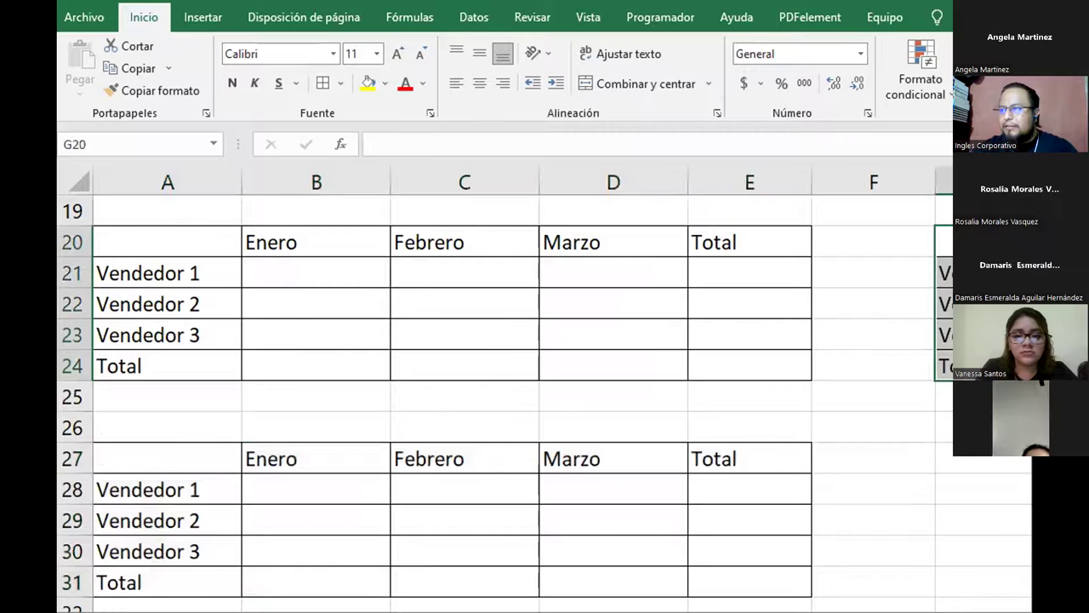
pyautogui.moveTo(1007, 379); pyautogui.dragTo(1014, 575)
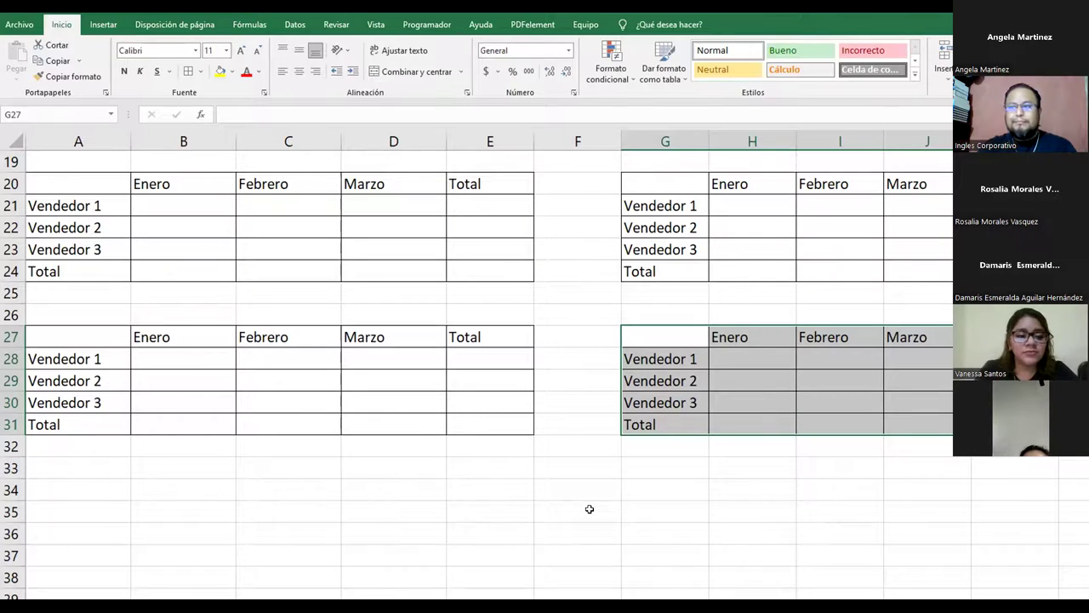
pyautogui.click(639, 428)
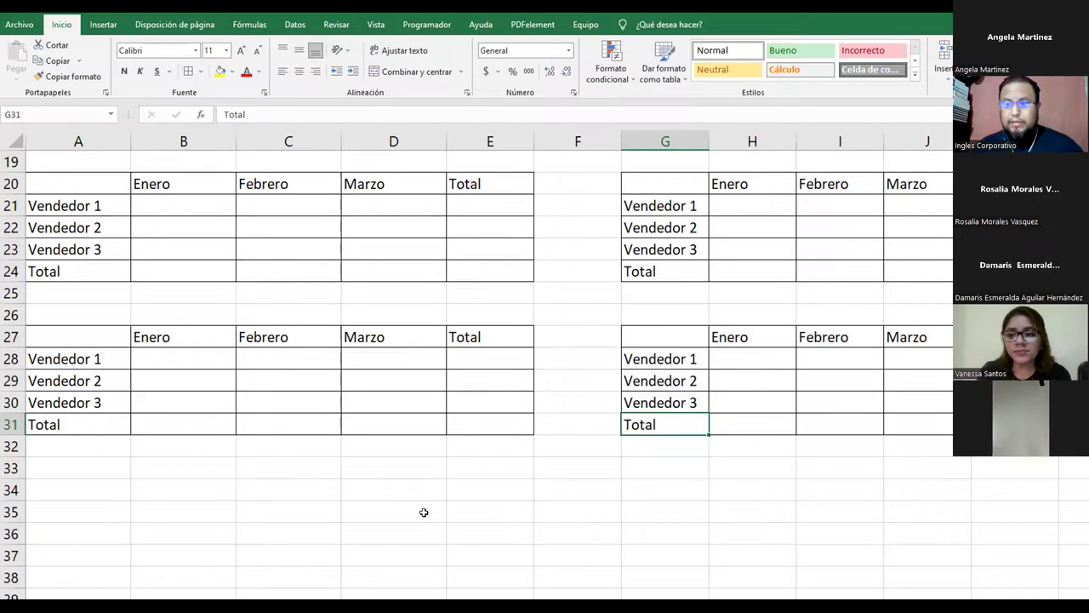
pyautogui.scroll(6, 289, 539)
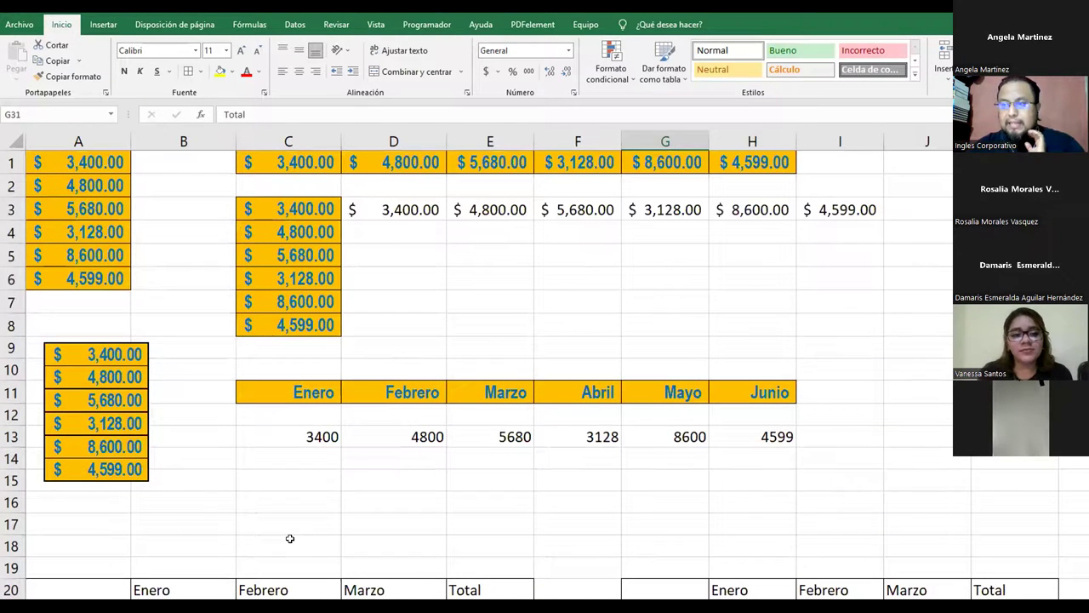
pyautogui.click(81, 186)
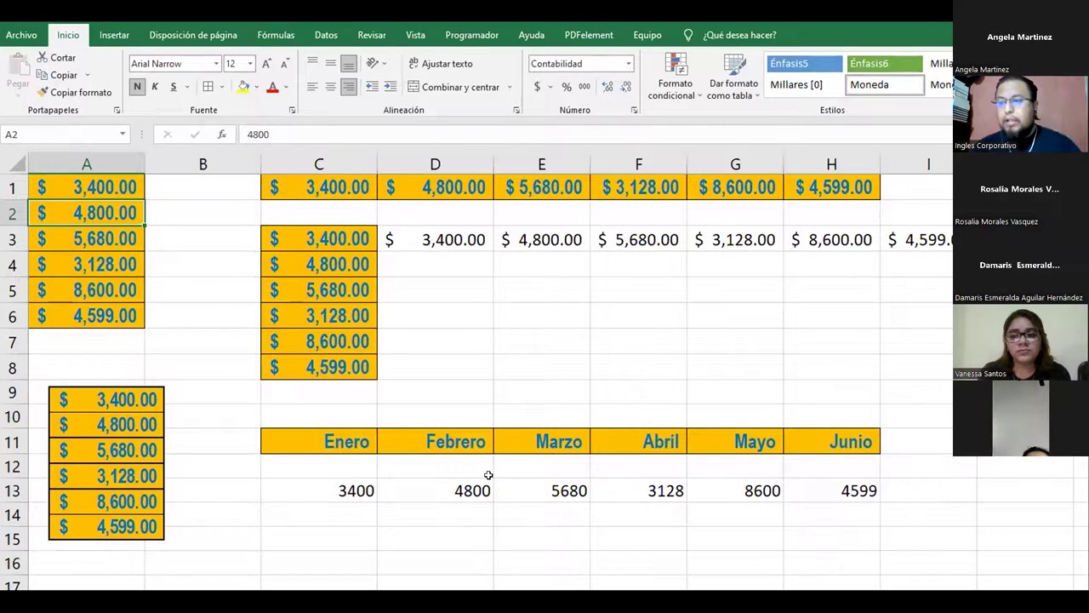
pyautogui.click(488, 475)
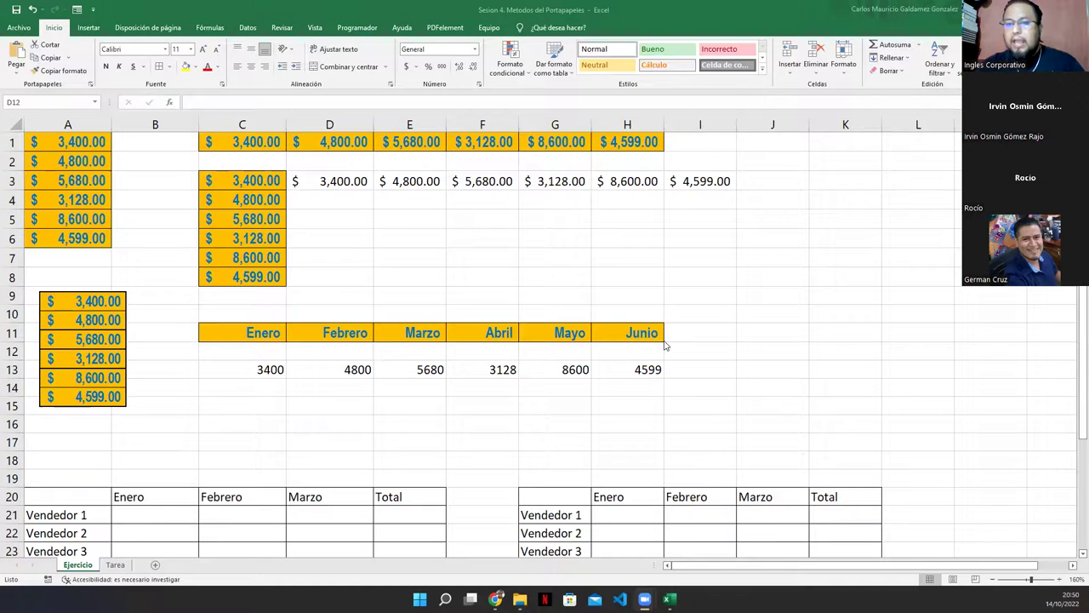
# Step: Show the Tarea sheet with the assignment table and look through the available number formats without applying one
pyautogui.click(116, 565)
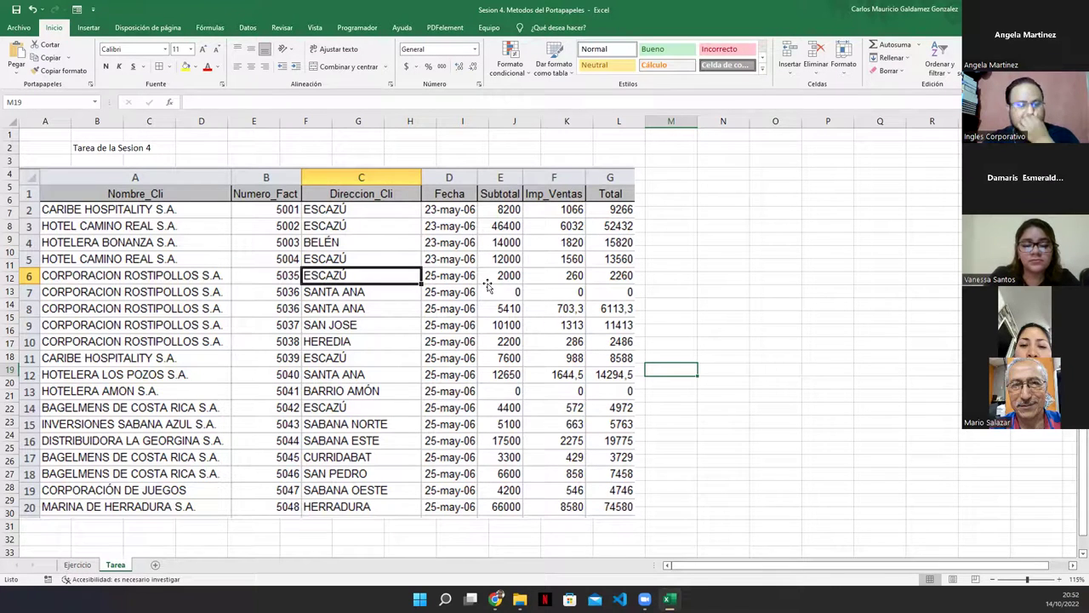
pyautogui.click(475, 49)
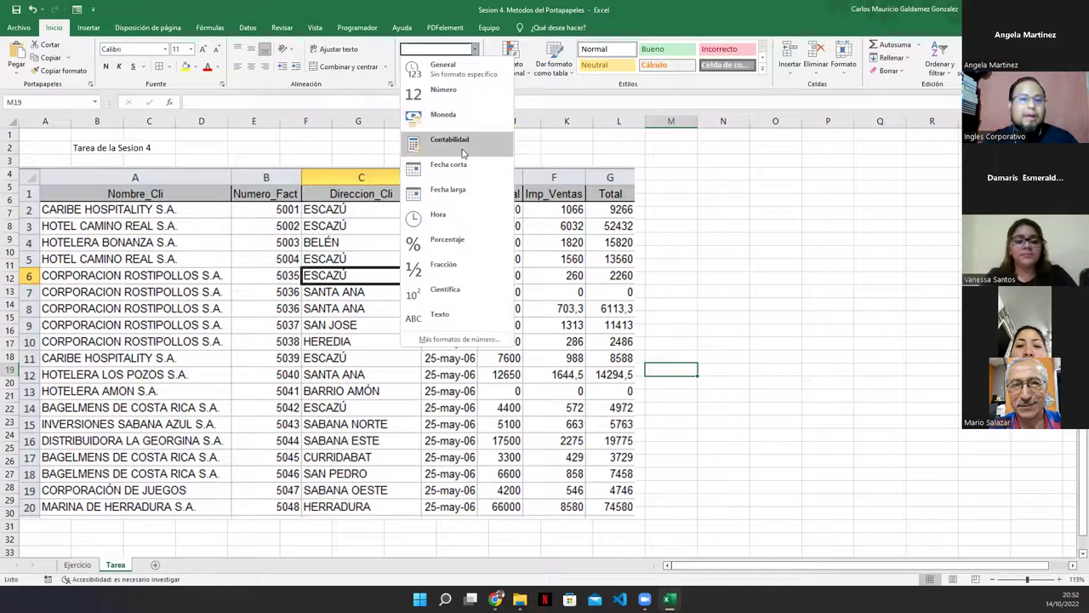
pyautogui.click(516, 532)
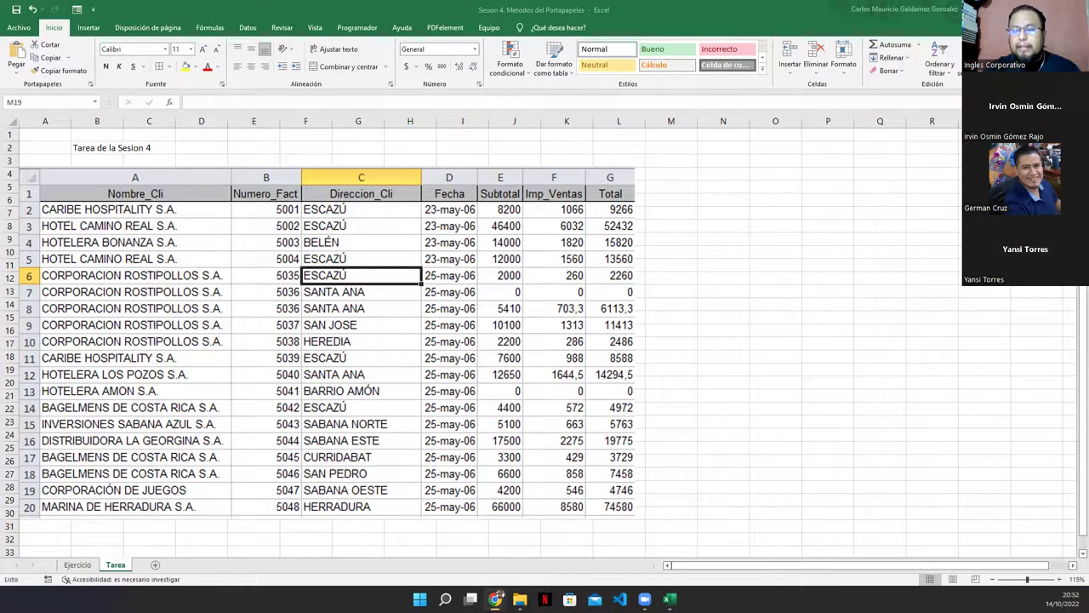
# Step: Go back to the Ejercicio sheet and highlight the practice ranges A1:A6, C1:H1, C3:C8, D3:I3 and C13:H13 for review
pyautogui.click(66, 572)
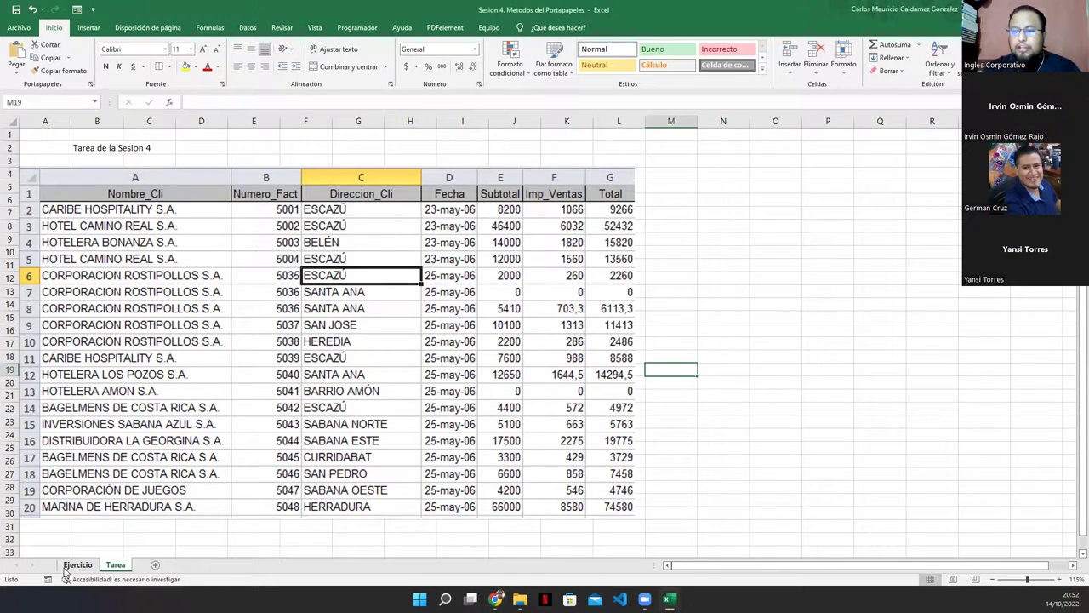
pyautogui.click(69, 566)
pyautogui.moveTo(88, 142); pyautogui.dragTo(91, 235)
pyautogui.click(228, 143)
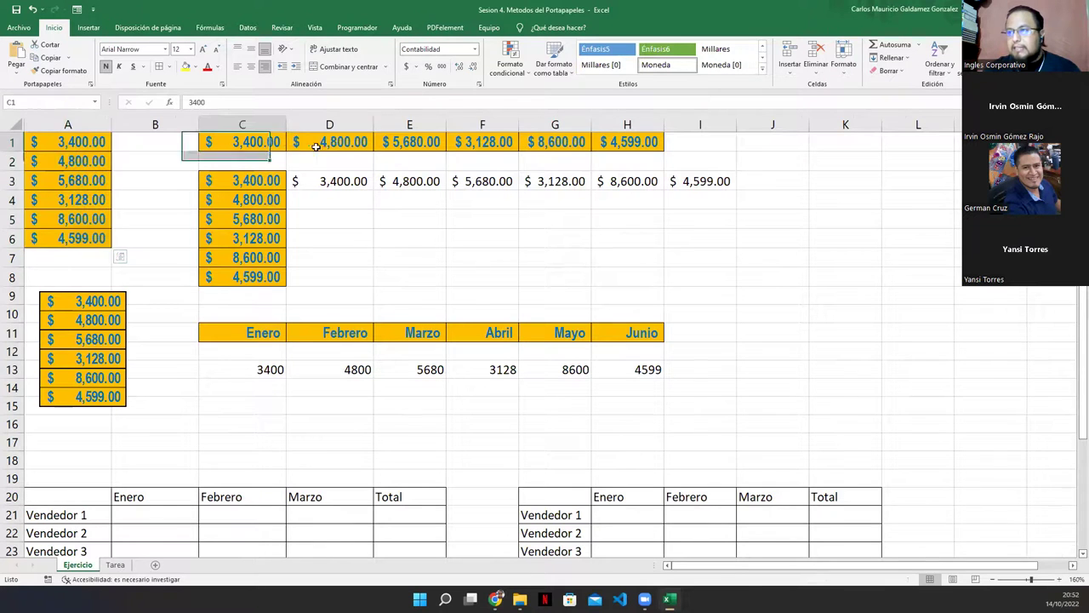
pyautogui.moveTo(316, 146); pyautogui.dragTo(636, 141)
pyautogui.moveTo(276, 182); pyautogui.dragTo(259, 277)
pyautogui.moveTo(311, 181); pyautogui.dragTo(697, 182)
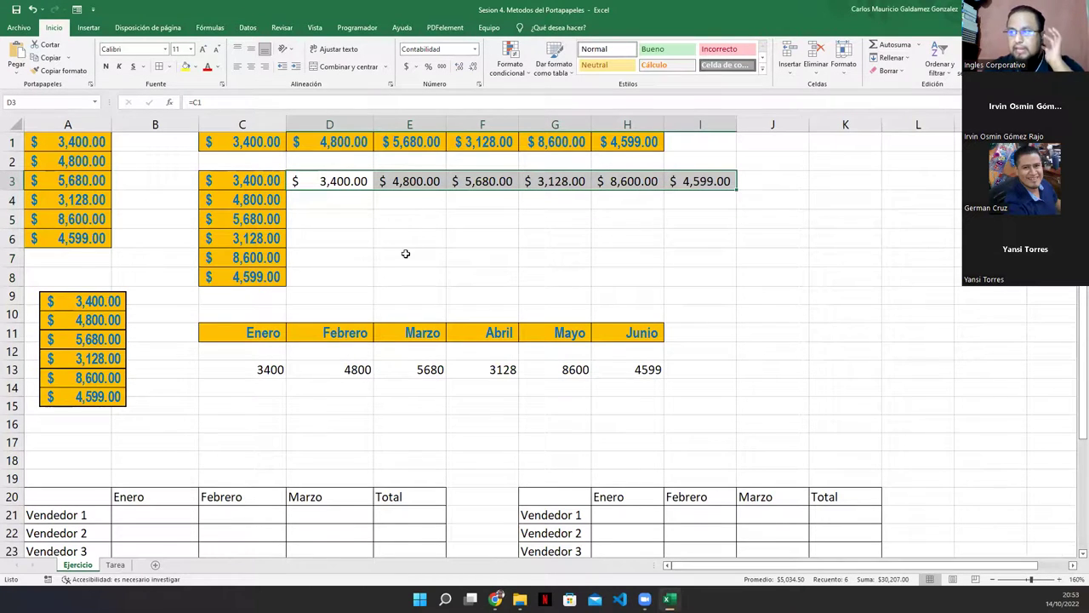
pyautogui.moveTo(254, 368); pyautogui.dragTo(657, 371)
# Step: Copy the range C1:H1 and review the paste options offered for cell C9 without pasting
pyautogui.moveTo(232, 143); pyautogui.dragTo(624, 146)
pyautogui.rightClick(624, 147)
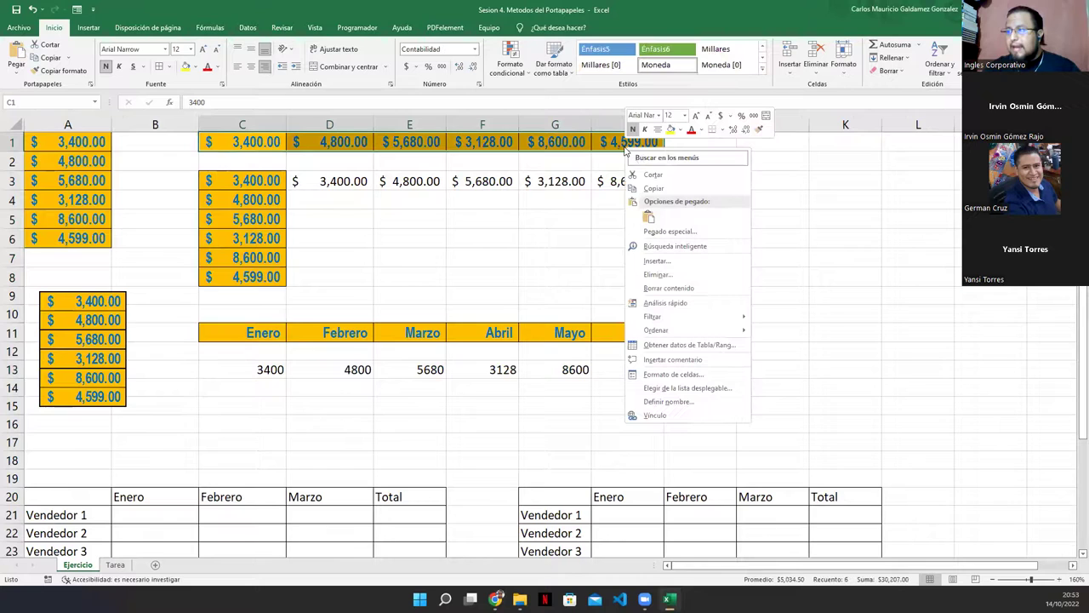
pyautogui.click(652, 193)
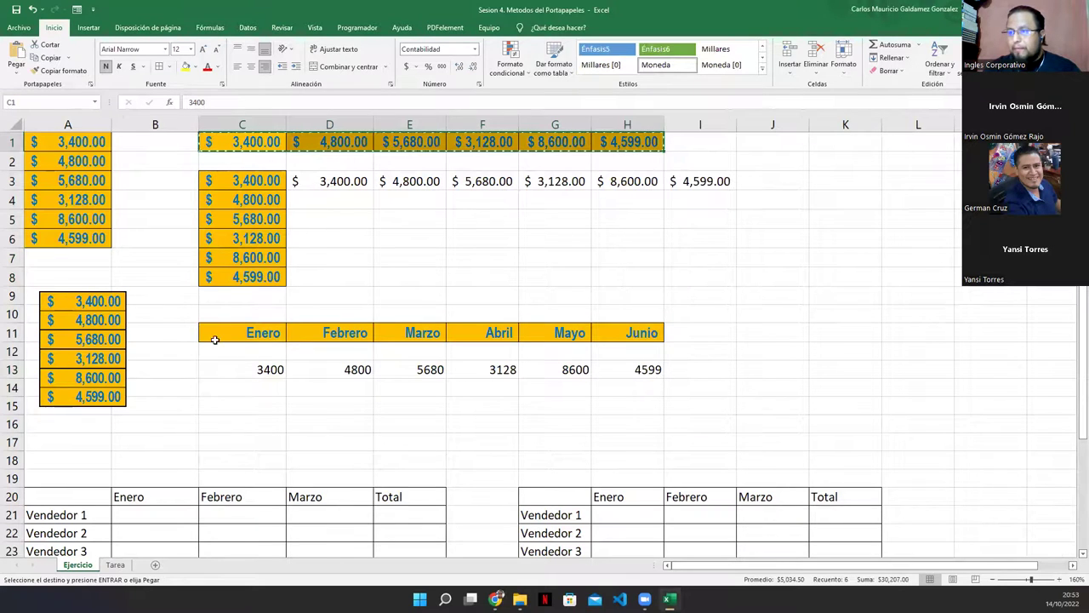
pyautogui.rightClick(231, 297)
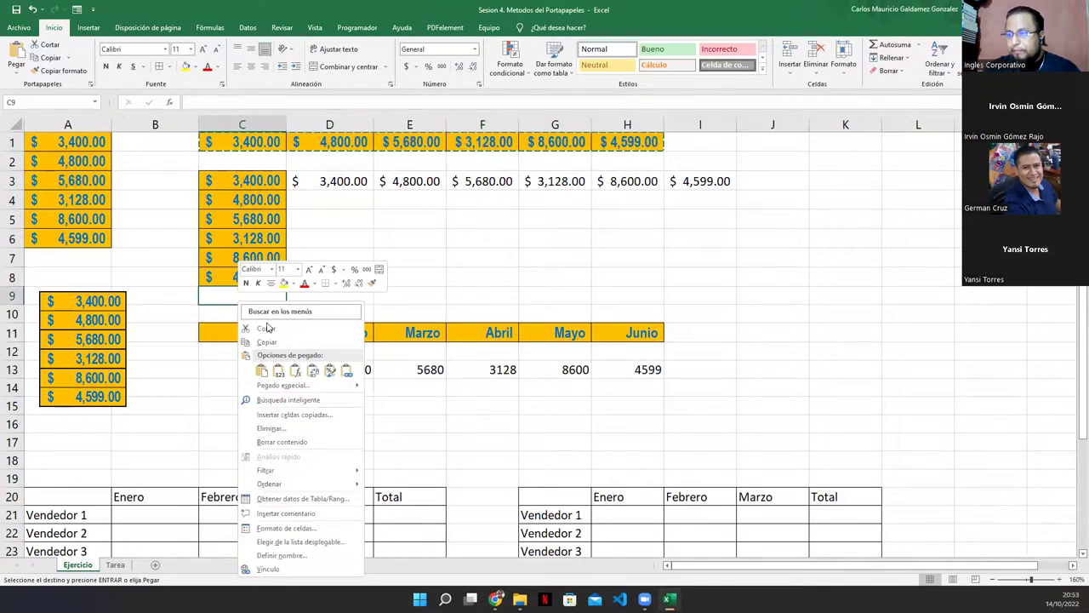
pyautogui.click(296, 372)
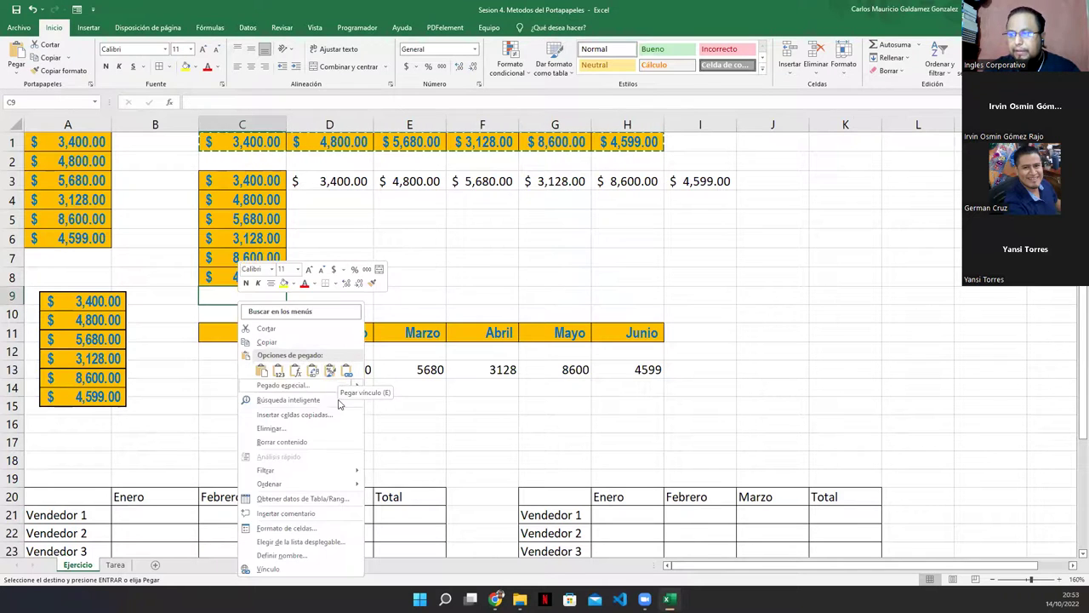
pyautogui.press('Escape')
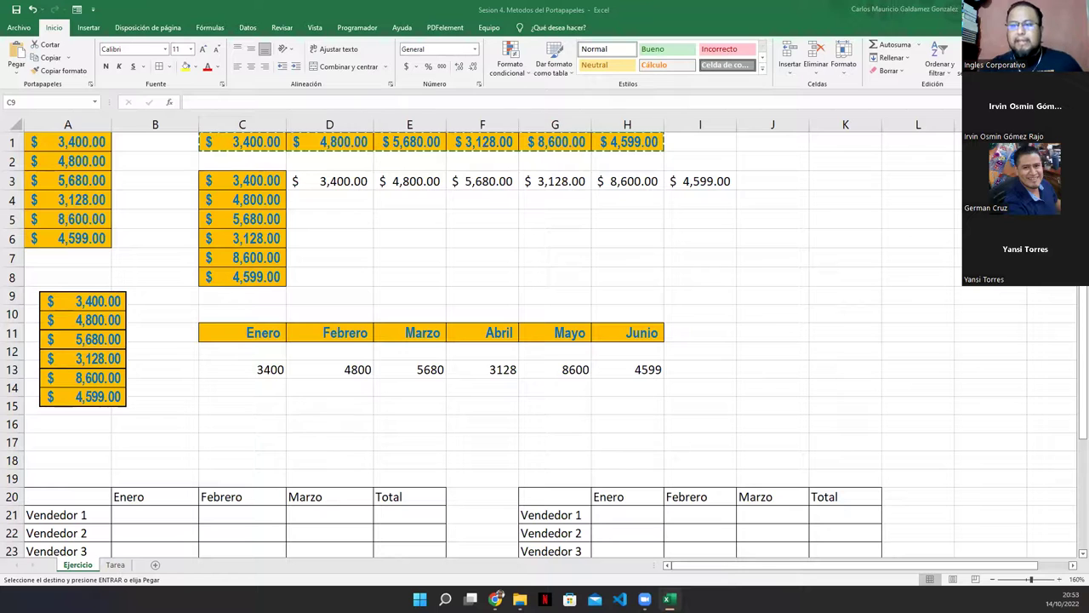
# Step: Show the Tarea sheet again, select cell E2 beside the assignment title and cancel the pending copy
pyautogui.click(115, 565)
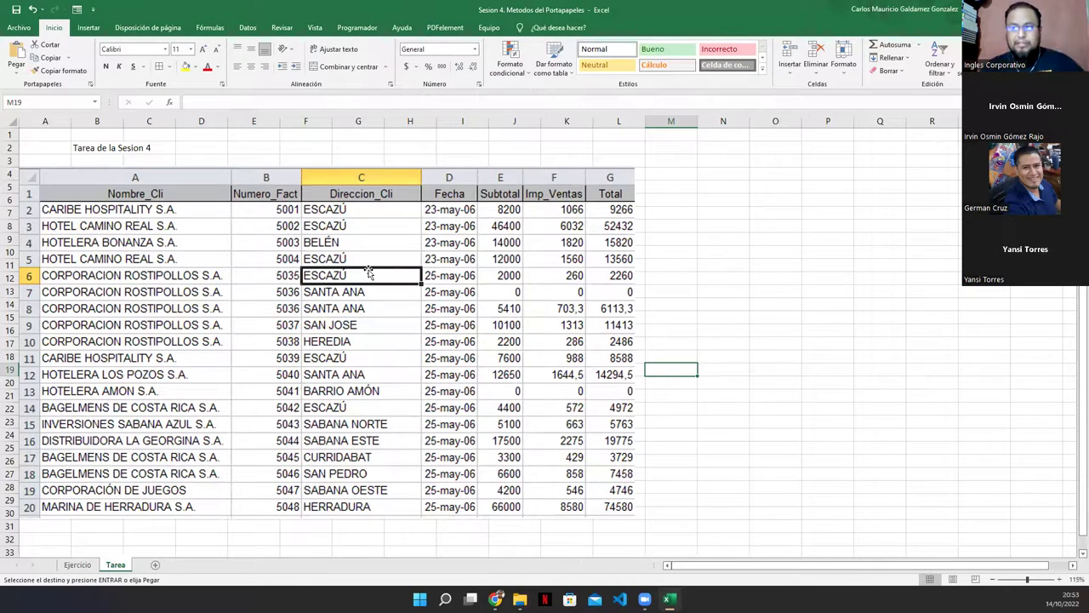
pyautogui.click(254, 146)
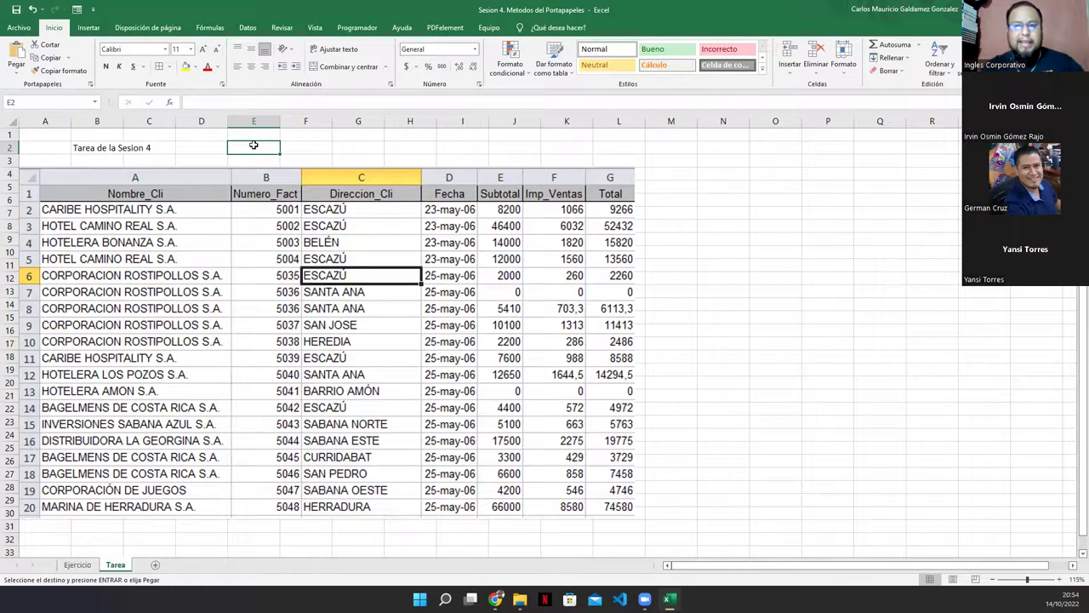
pyautogui.click(205, 147)
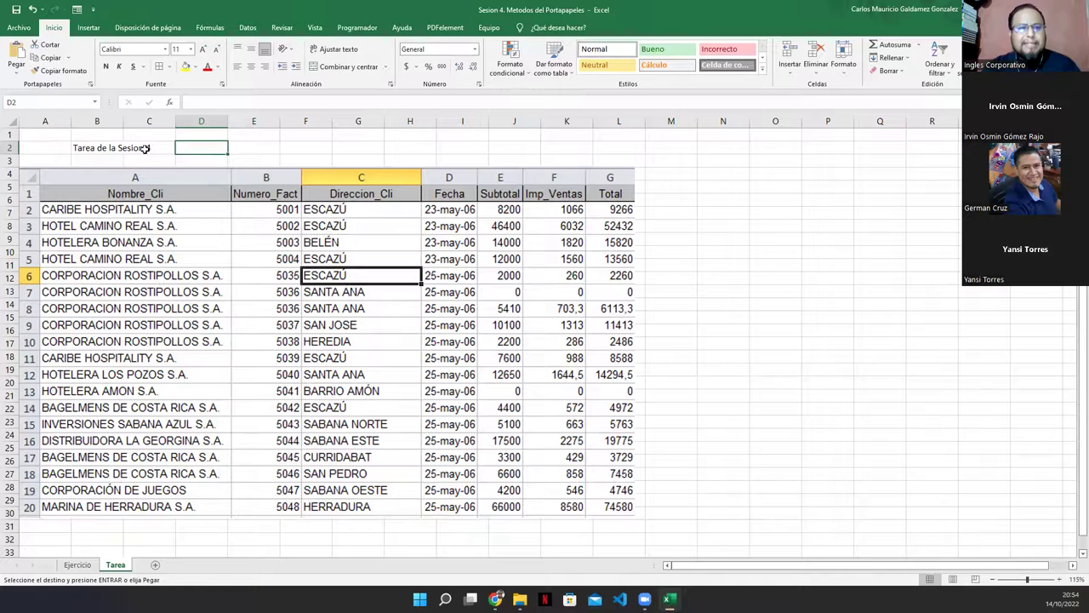
pyautogui.click(233, 150)
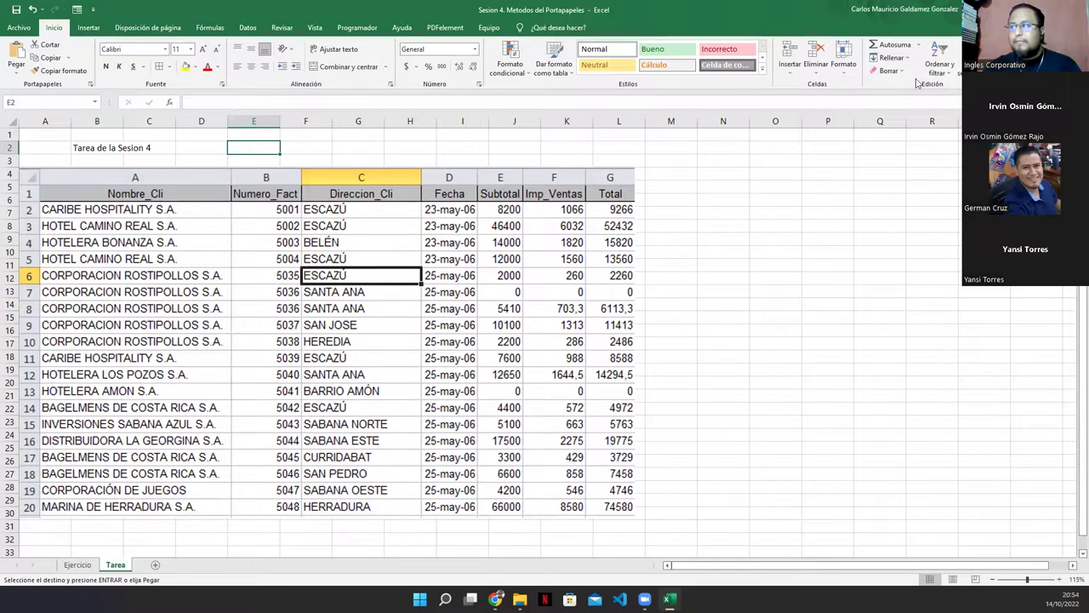
pyautogui.press('Escape')
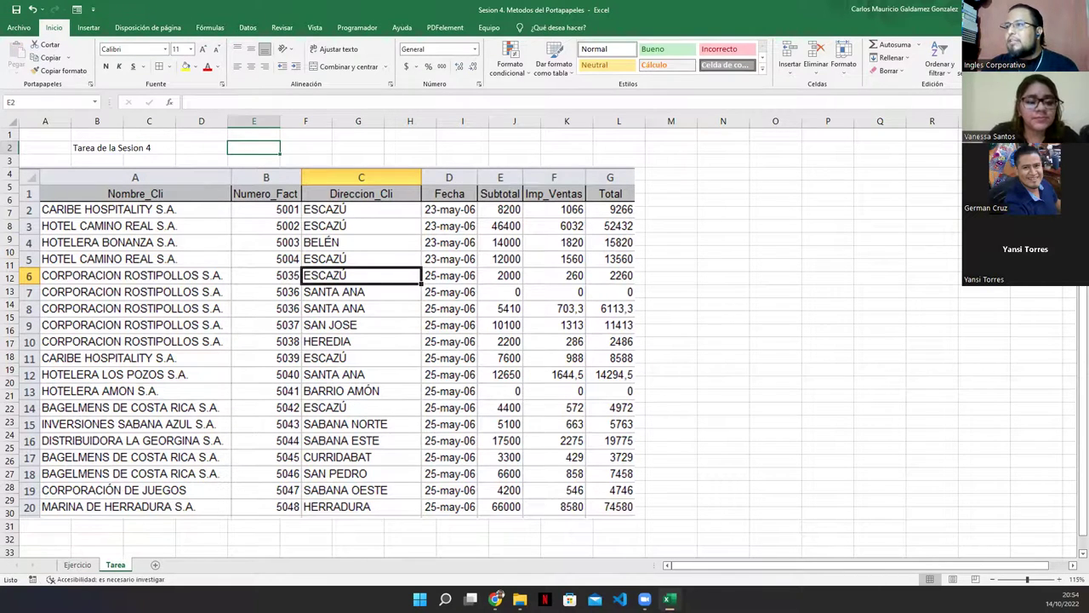
# Step: Switch to the Registro Tareas Semanal General form in Google Forms and review its questions from Nombre Completo to the file uploads
pyautogui.hotkey('alt', 'Tab')
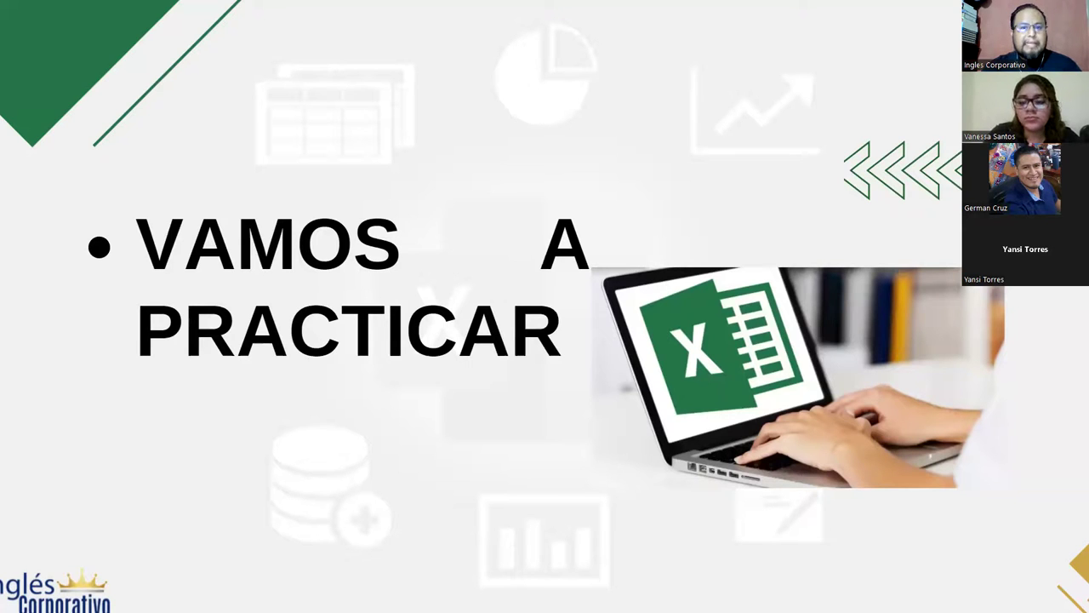
pyautogui.hotkey('alt', 'Tab')
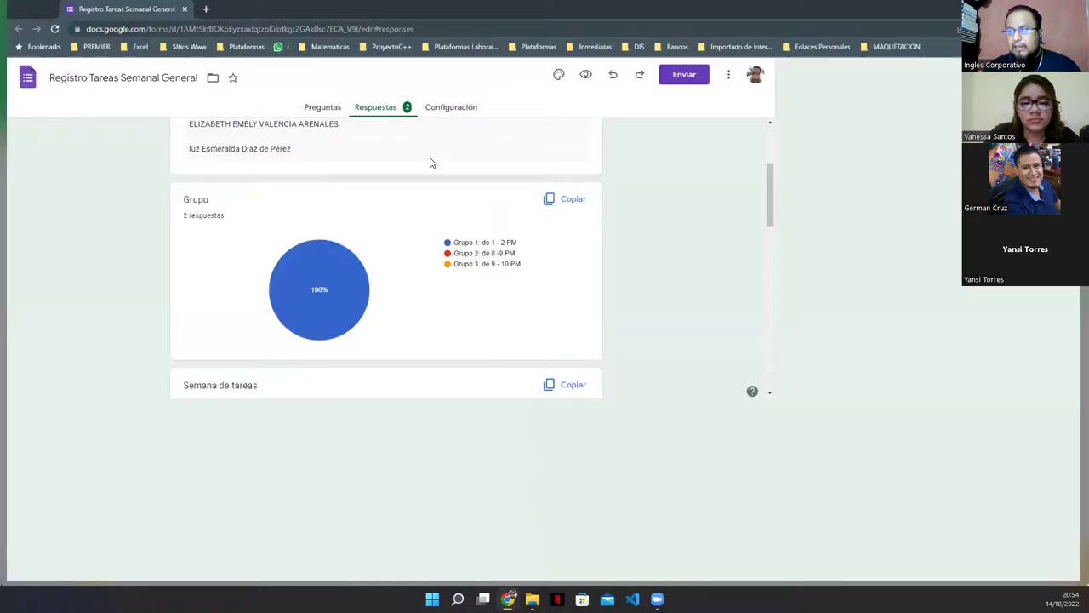
pyautogui.scroll(3, 272, 295)
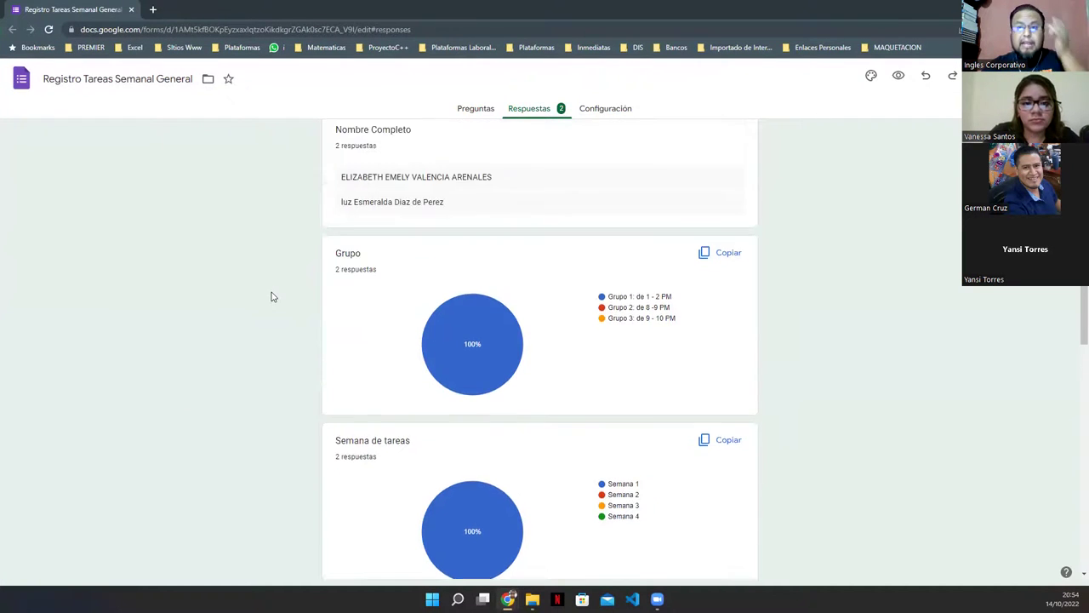
pyautogui.click(465, 115)
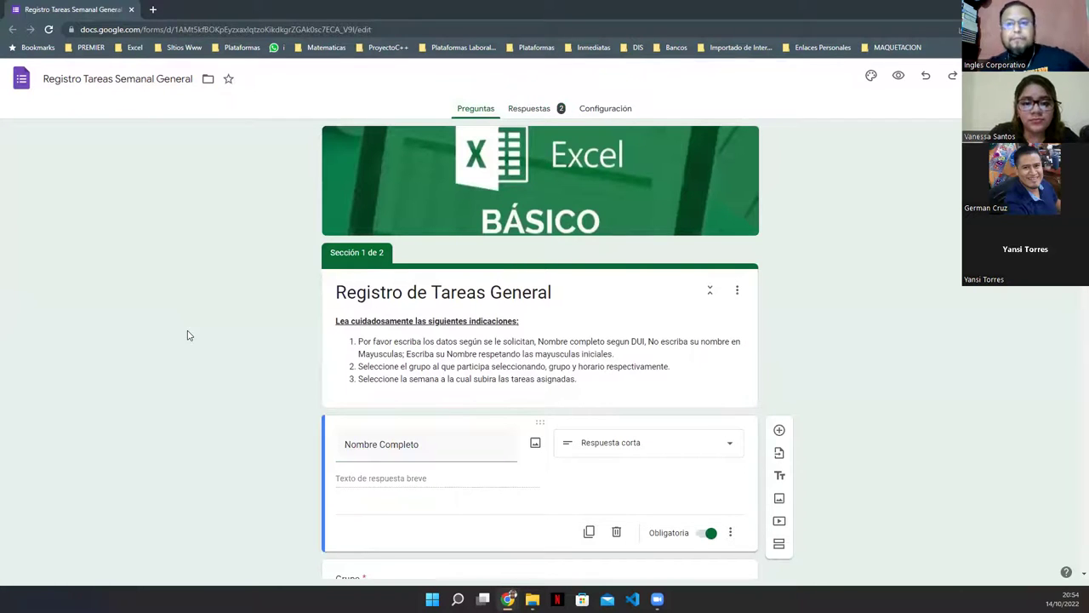
pyautogui.scroll(-1, 255, 365)
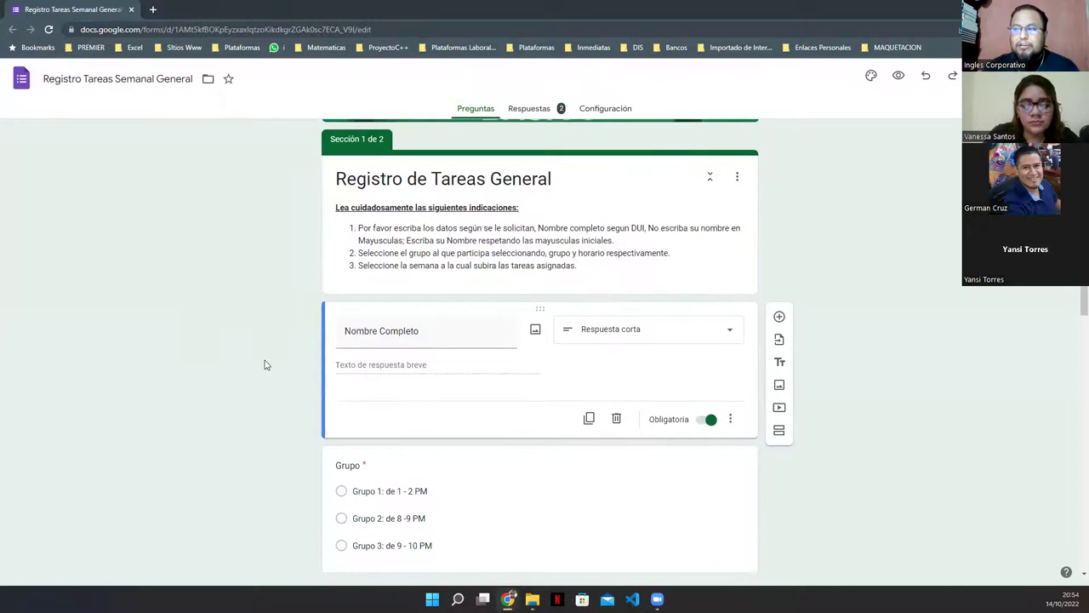
pyautogui.click(422, 328)
pyautogui.scroll(-2, 352, 347)
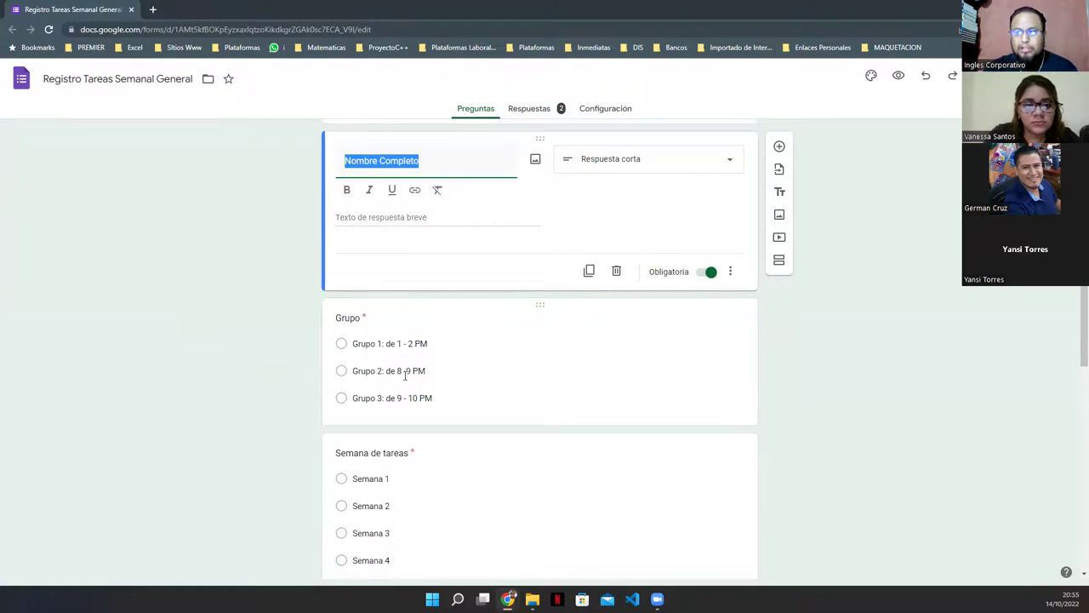
pyautogui.scroll(-3, 454, 378)
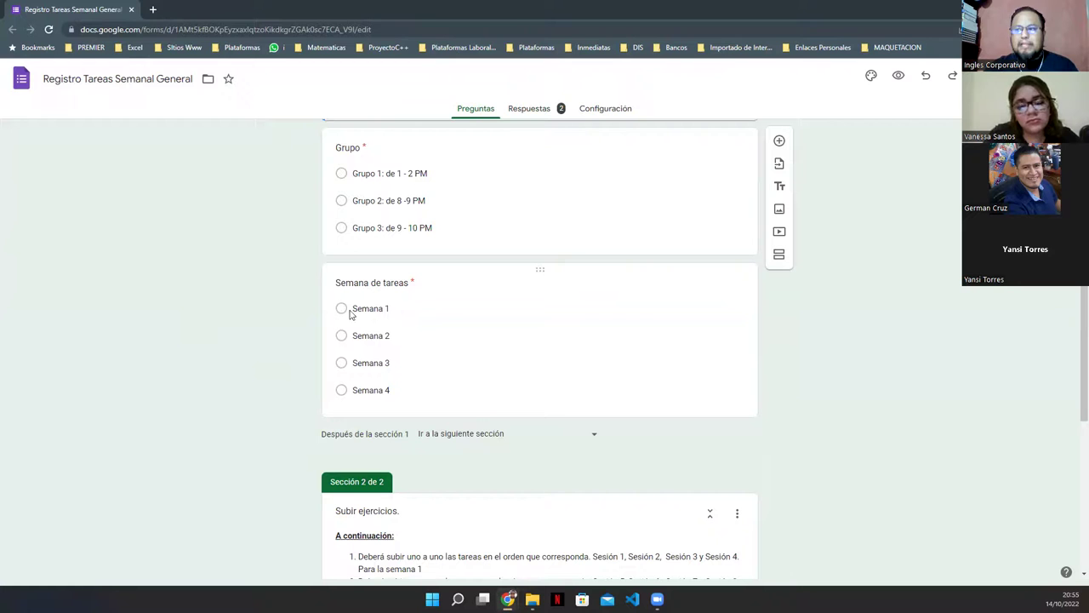
pyautogui.scroll(-5, 343, 313)
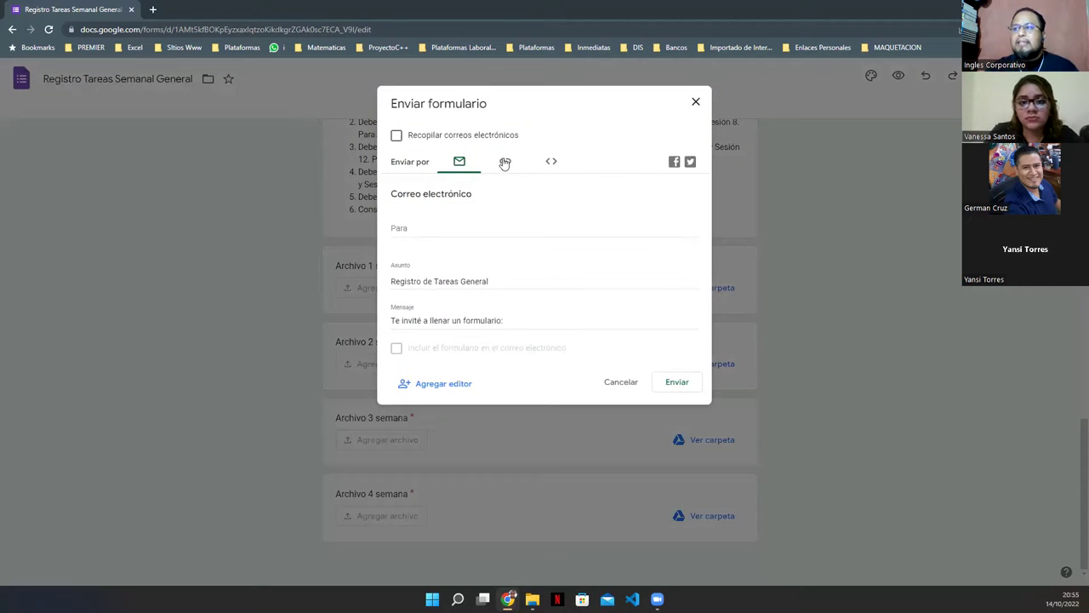
# Step: Generate a shortened link for sharing the form, copy it and close the send dialog
pyautogui.click(504, 162)
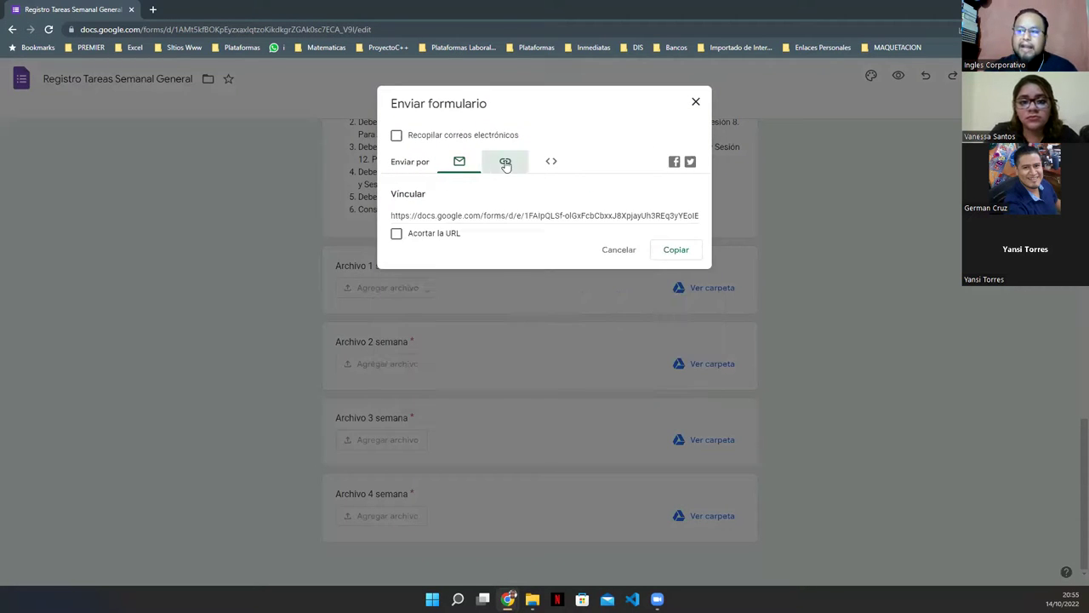
pyautogui.click(440, 236)
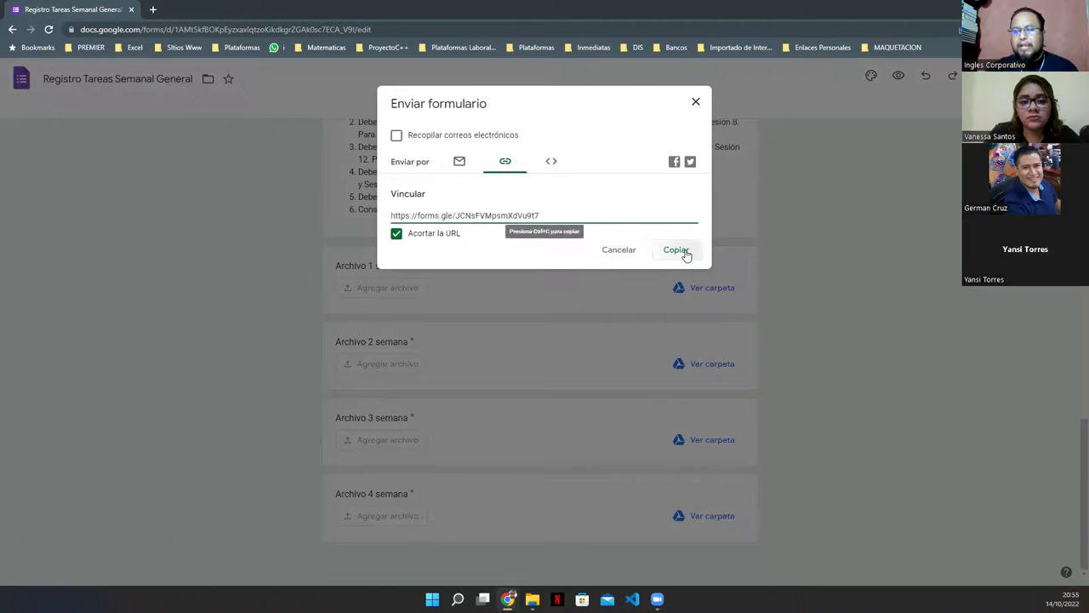
pyautogui.click(676, 250)
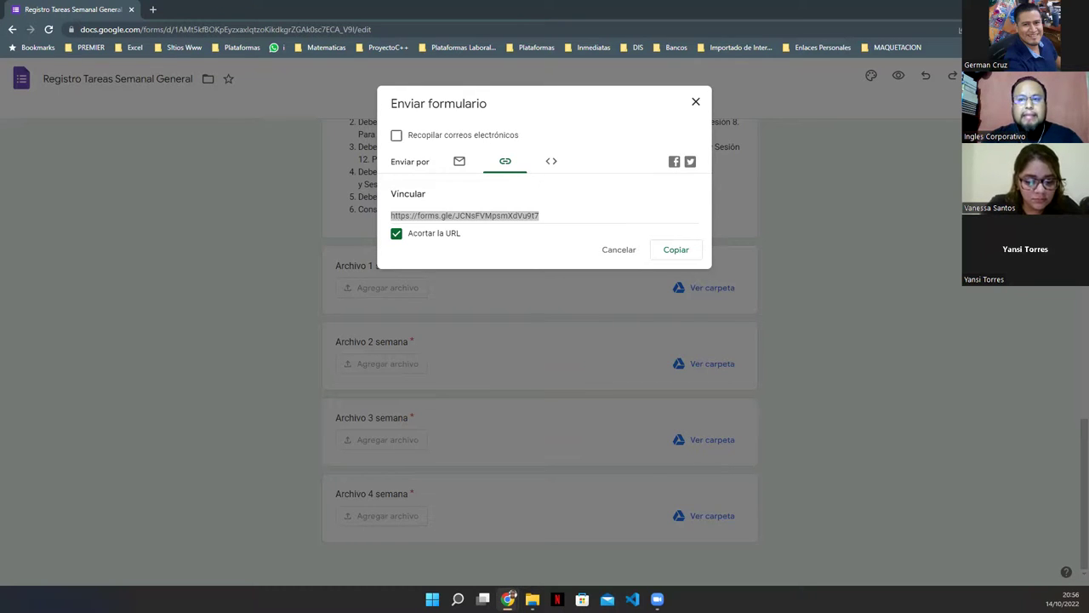
pyautogui.click(696, 102)
# Step: Check the form's response summary, and go back over its questions, including group, week and the four weekly file uploads
pyautogui.scroll(15, 568, 139)
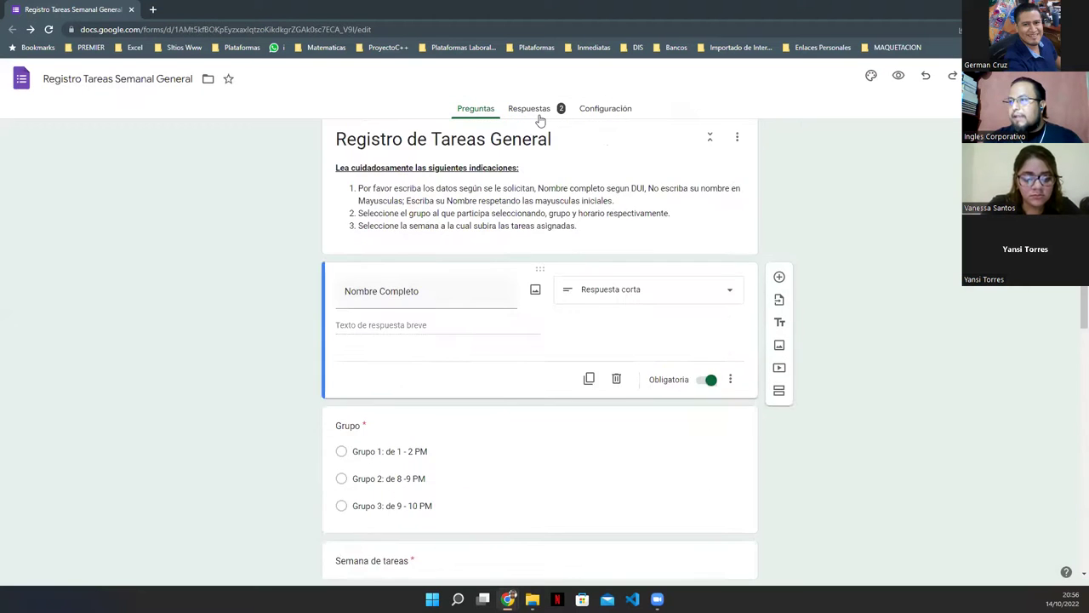
pyautogui.click(529, 108)
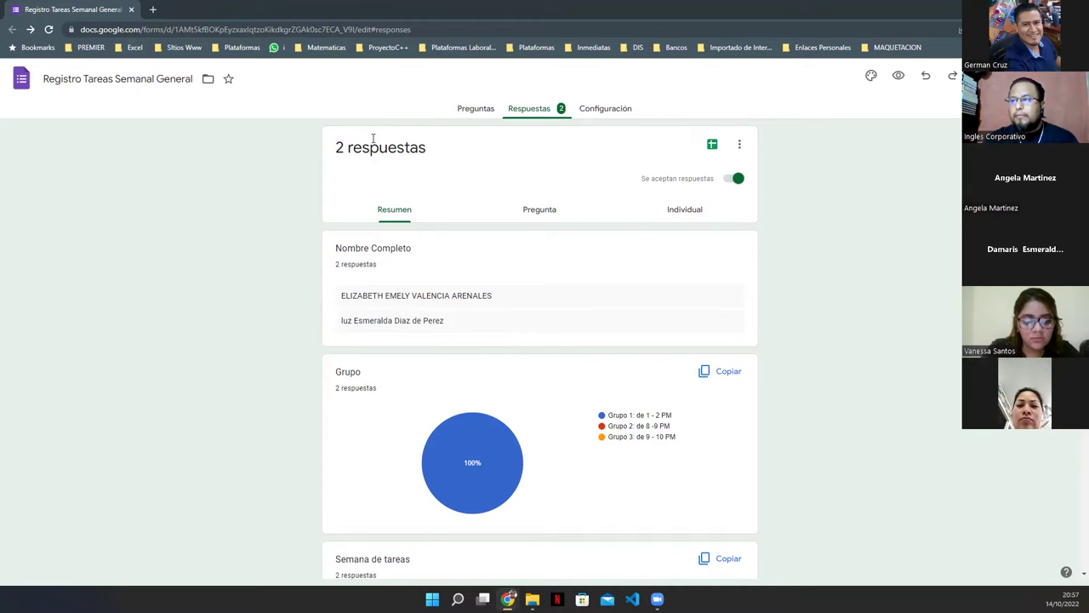
pyautogui.click(476, 111)
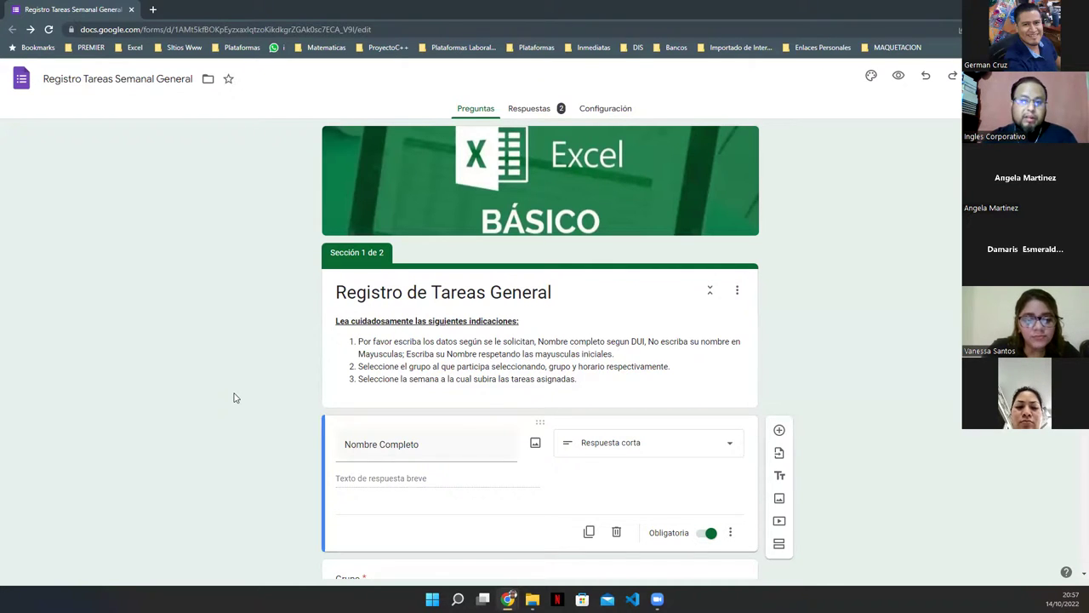
pyautogui.scroll(-15, 391, 420)
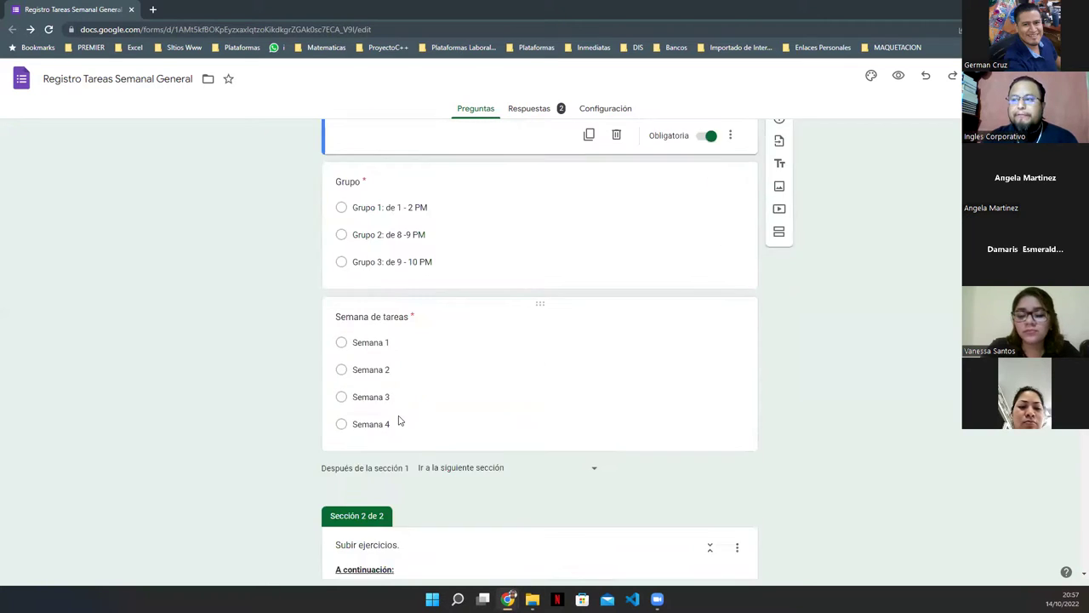
pyautogui.scroll(-1, 298, 465)
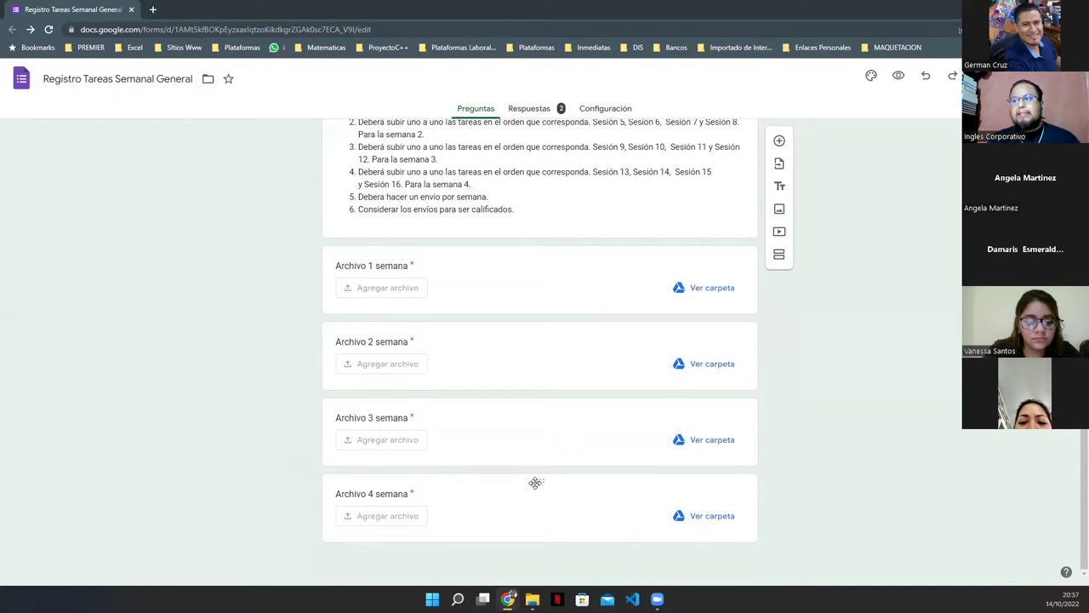
pyautogui.scroll(20, 534, 482)
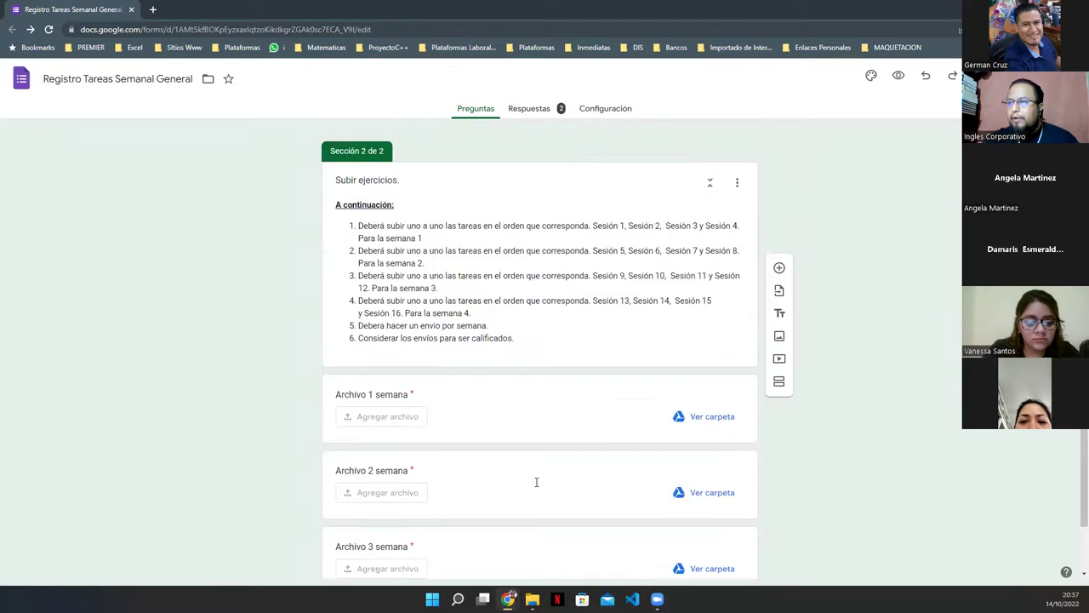
pyautogui.scroll(1, 534, 483)
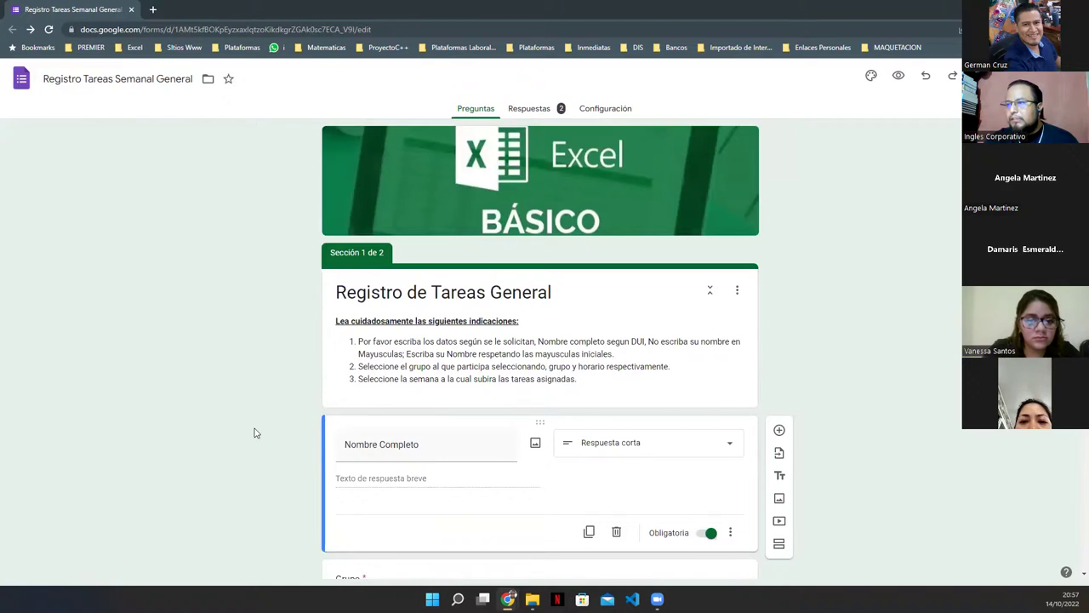
pyautogui.scroll(-3, 254, 434)
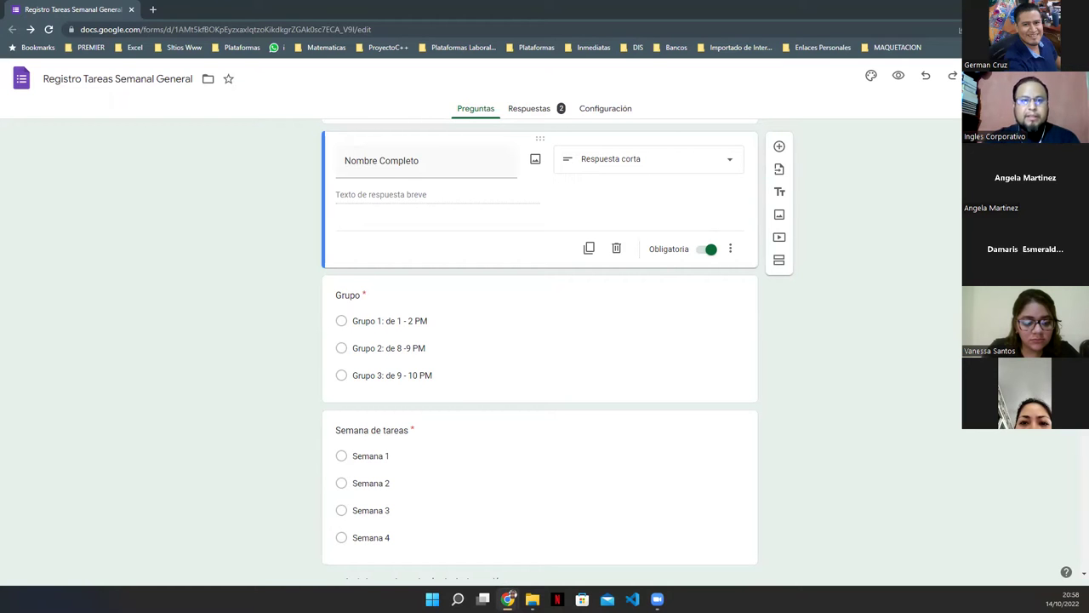
# Step: Open the Inglés Corporativo dashboard in a new browser tab and enter the Excel básico course started on 6 October 2022
pyautogui.click(152, 10)
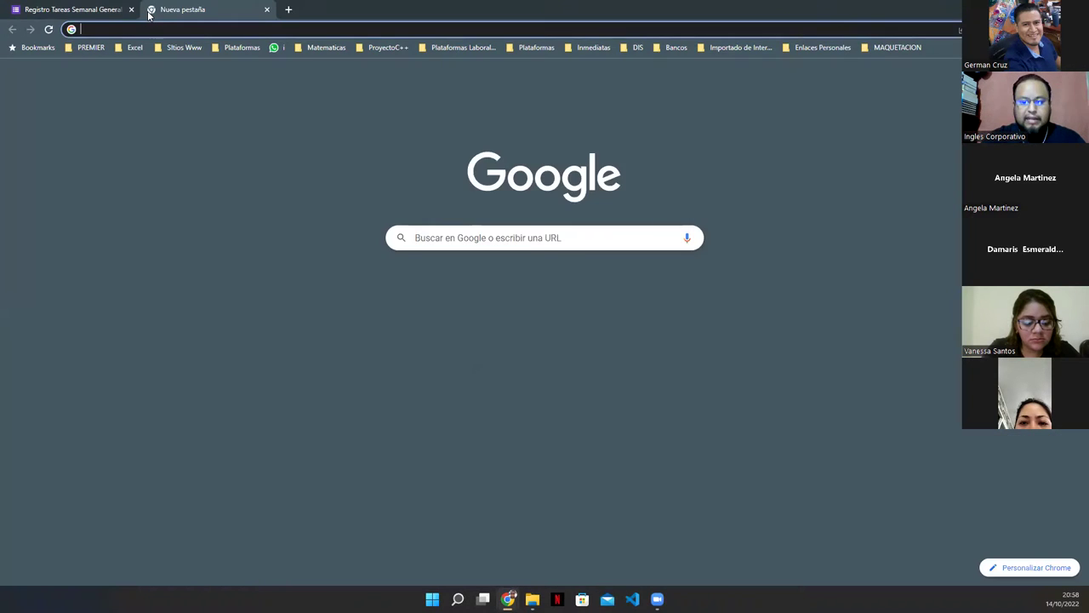
pyautogui.write('ingles')
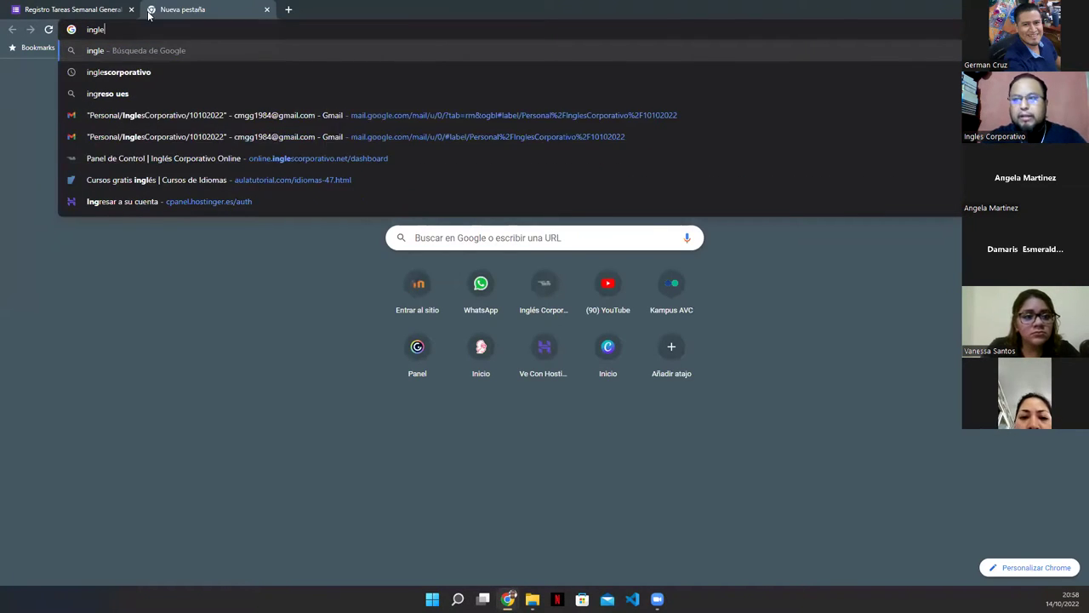
pyautogui.press('Down')
pyautogui.press('Down')
pyautogui.press('Down')
pyautogui.press('Down')
pyautogui.press('Down')
pyautogui.press('Down')
pyautogui.press('Down')
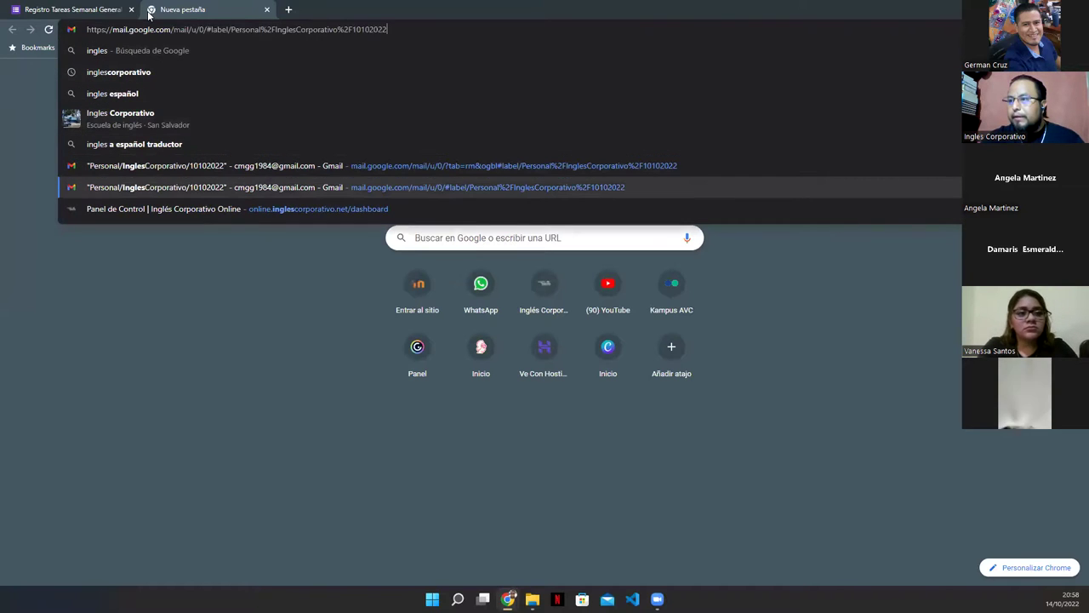
pyautogui.press('Return')
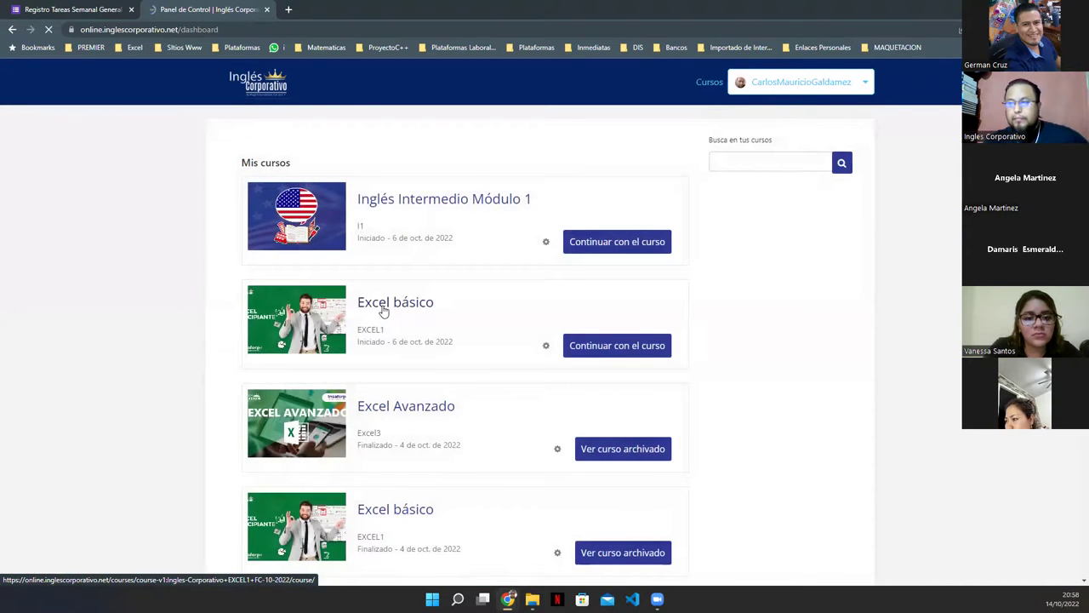
pyautogui.click(383, 312)
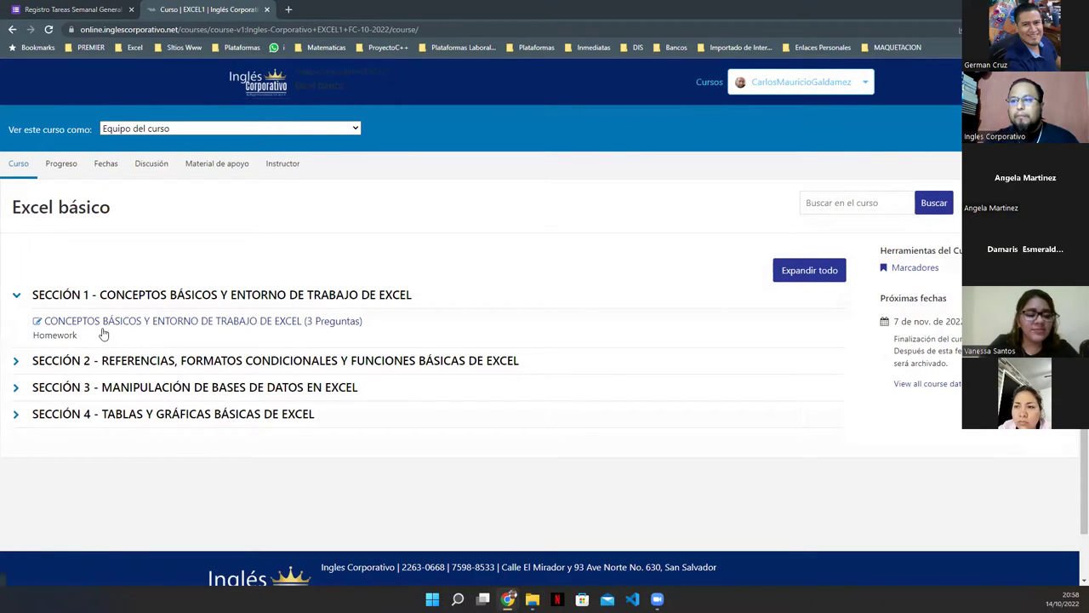
# Step: Open the Sección 1 homework lesson and look through laboratories 1.5, 1.8 and 1.11, including the paste-type questions
pyautogui.click(276, 332)
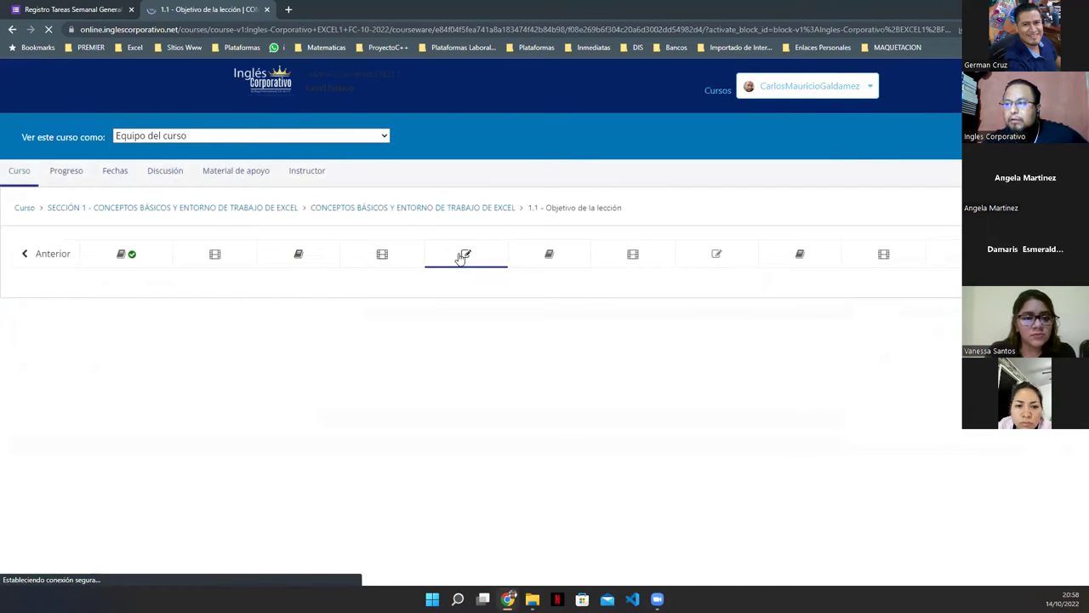
pyautogui.click(460, 257)
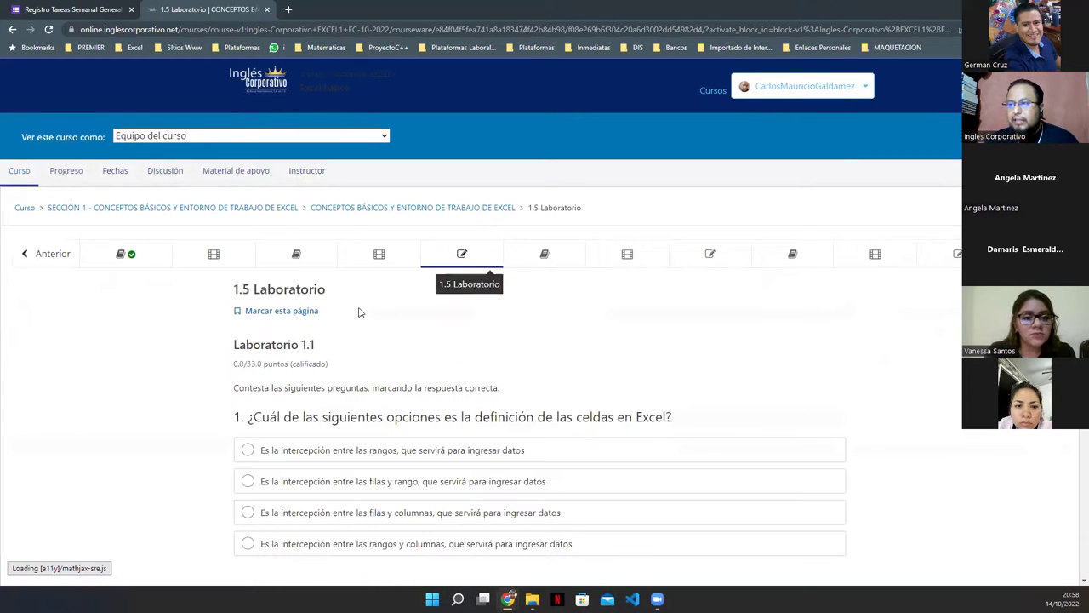
pyautogui.click(711, 259)
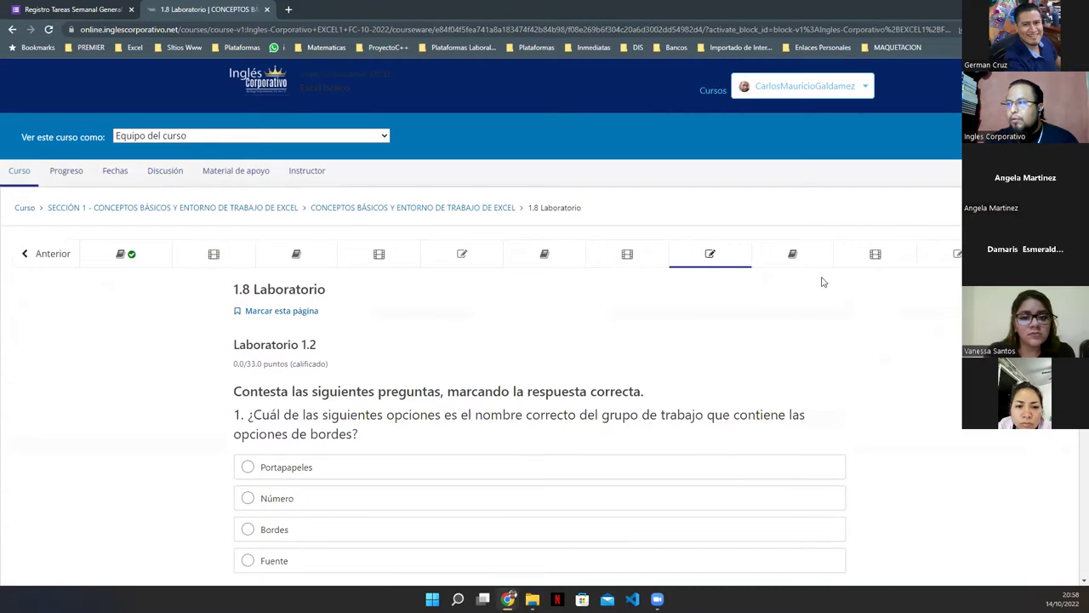
pyautogui.click(946, 260)
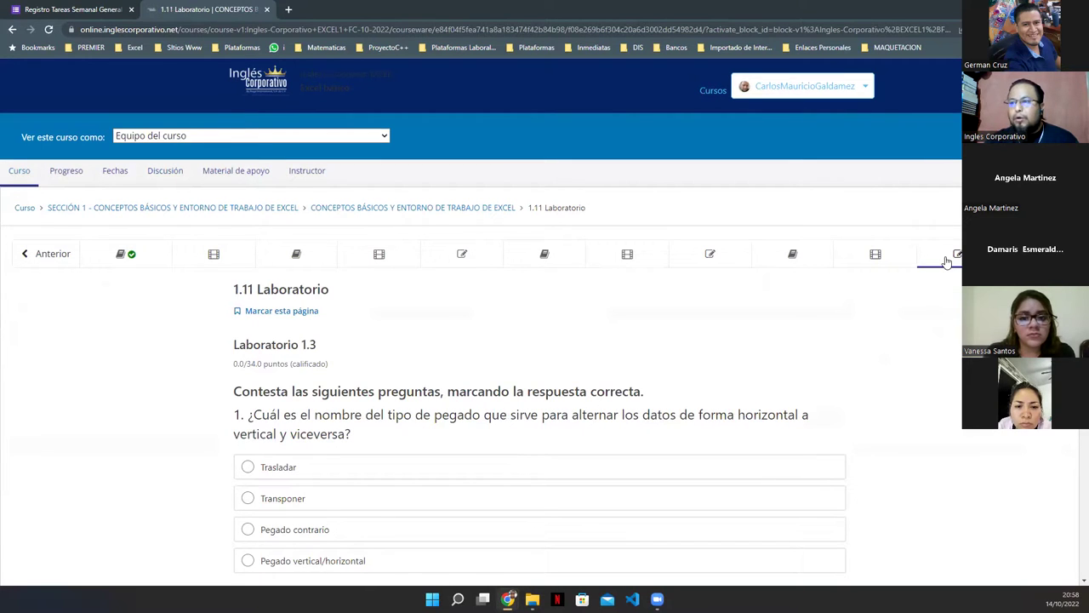
pyautogui.scroll(-6, 278, 366)
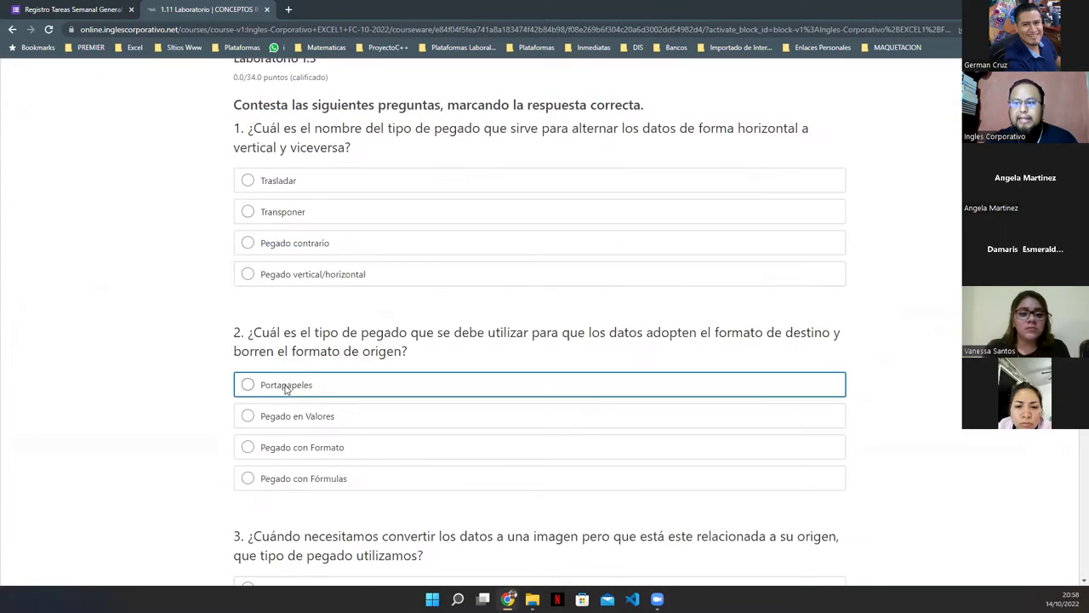
pyautogui.scroll(7, 368, 419)
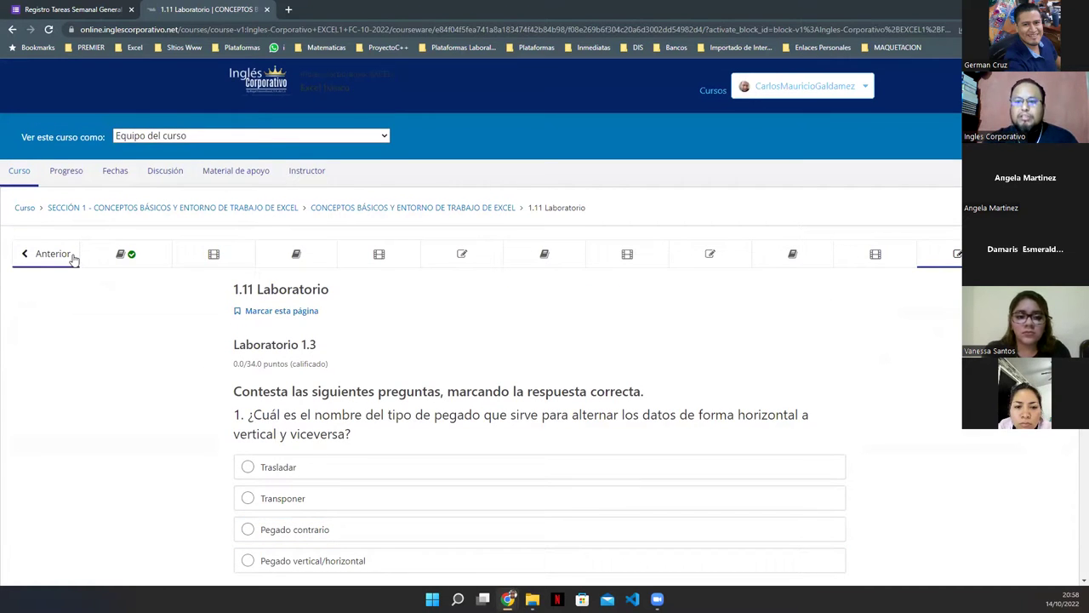
# Step: Go back to the course outline, view the Sección 2 homework lesson, and open the section's Examen de Medio Curso
pyautogui.click(23, 209)
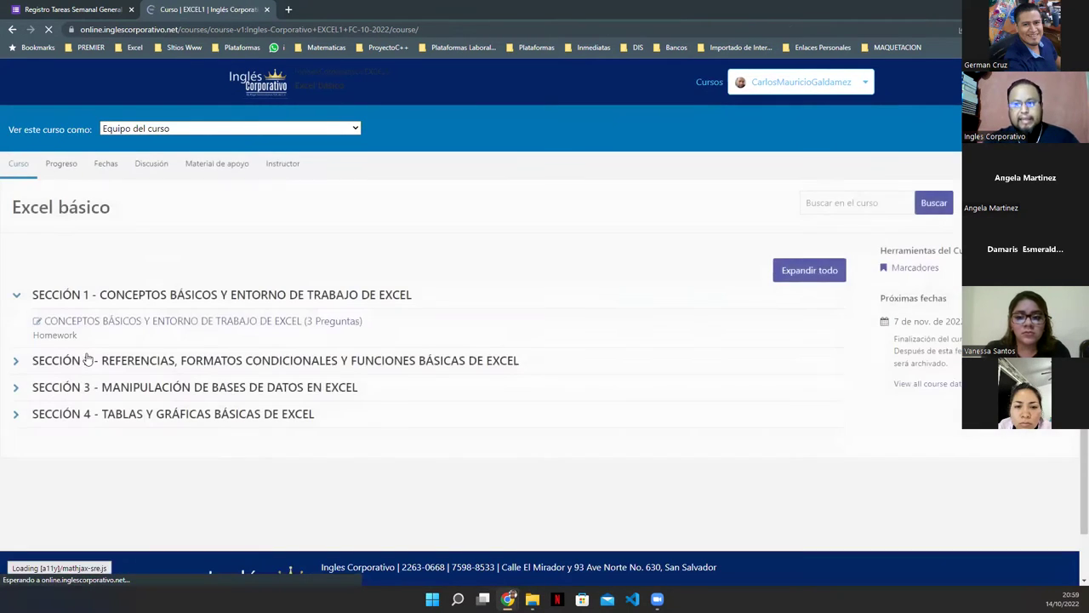
pyautogui.click(15, 361)
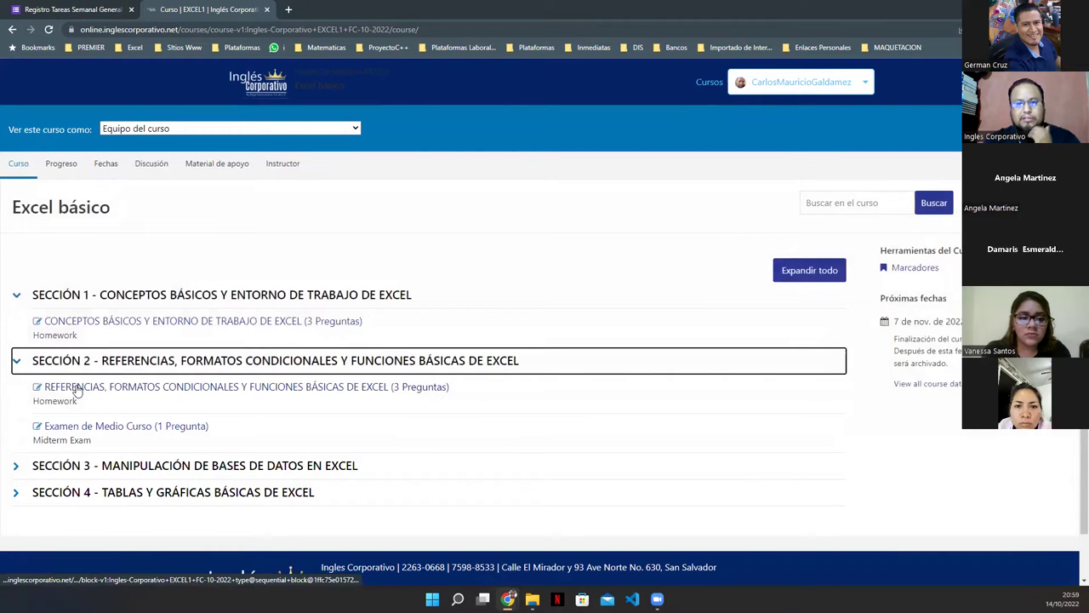
pyautogui.click(74, 389)
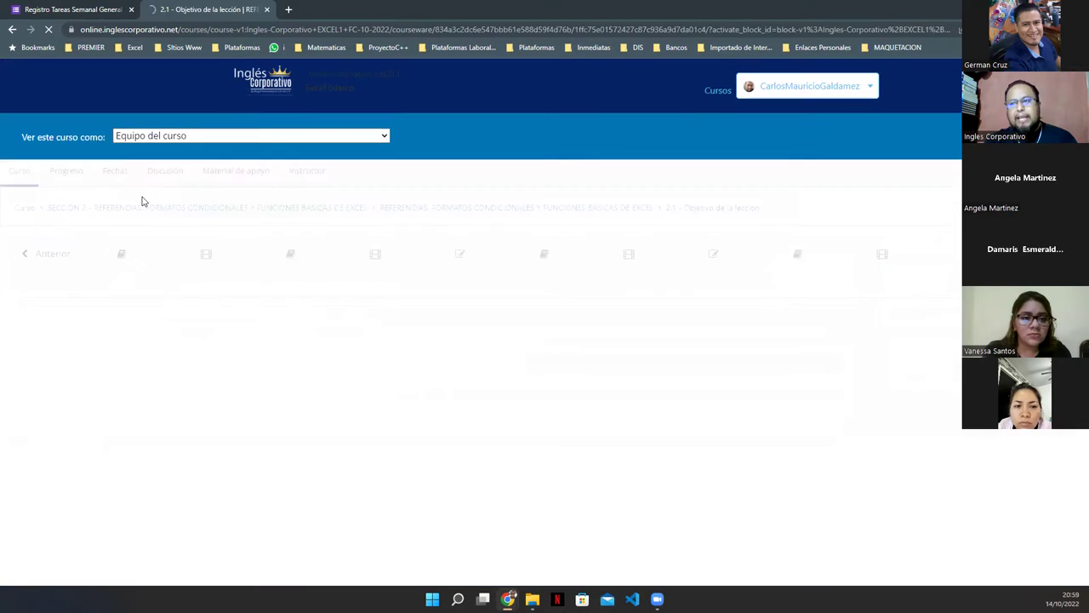
pyautogui.click(191, 261)
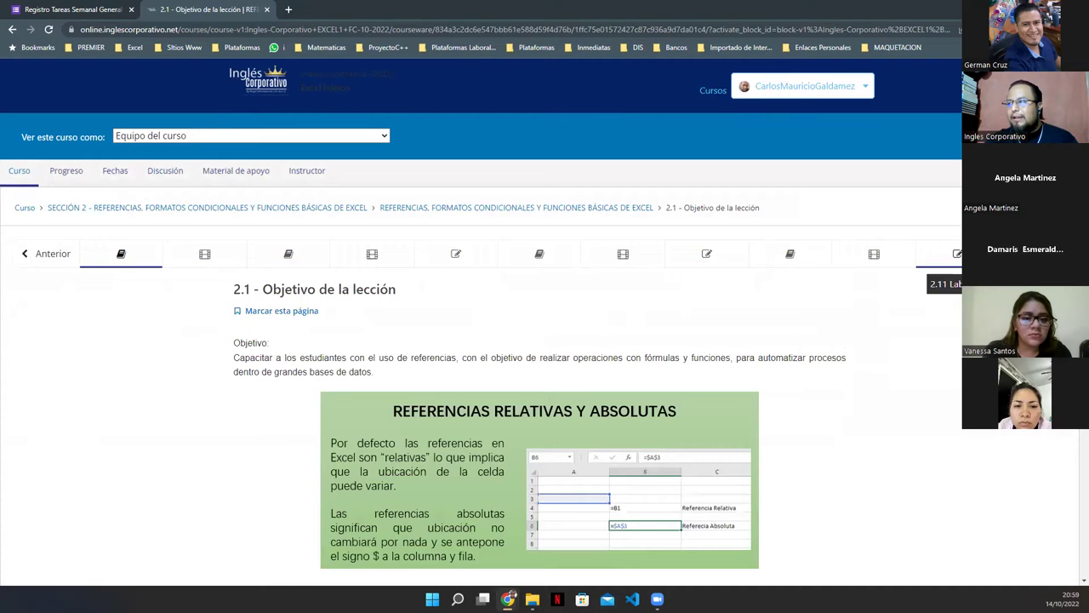
pyautogui.click(25, 208)
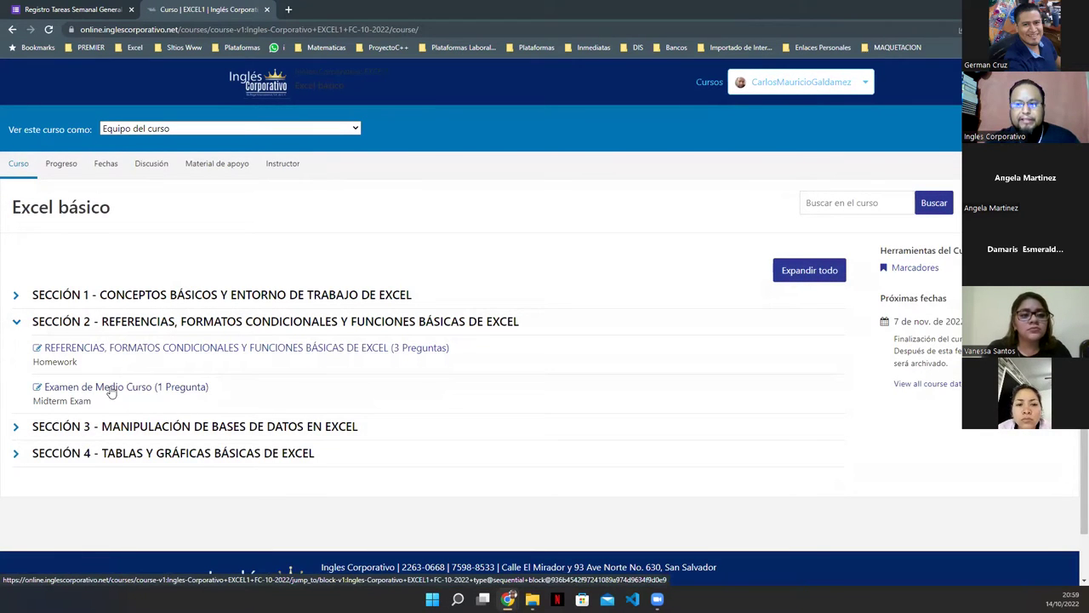
pyautogui.click(63, 393)
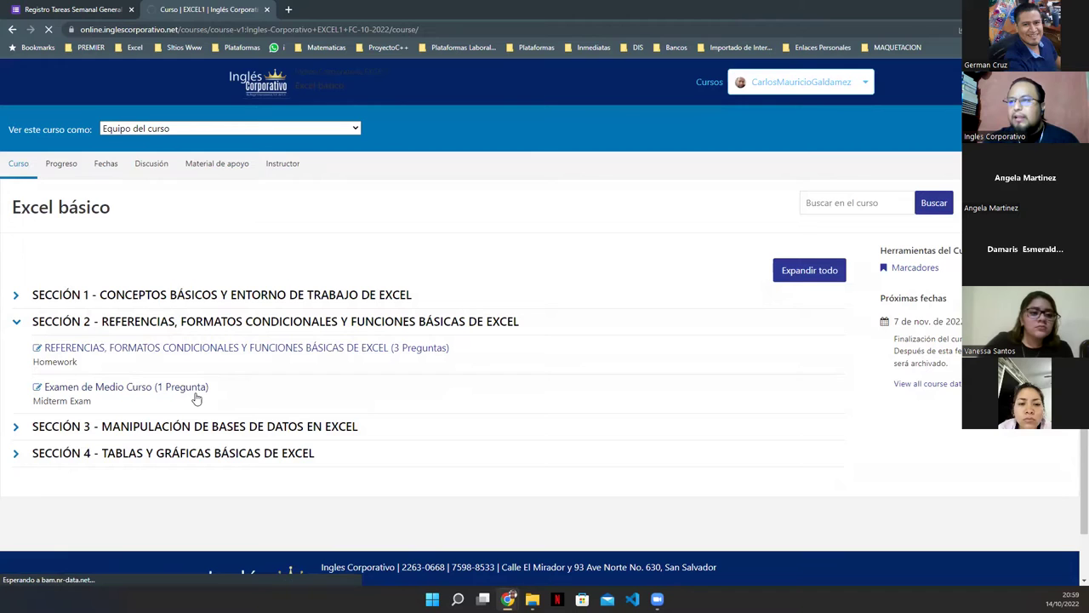